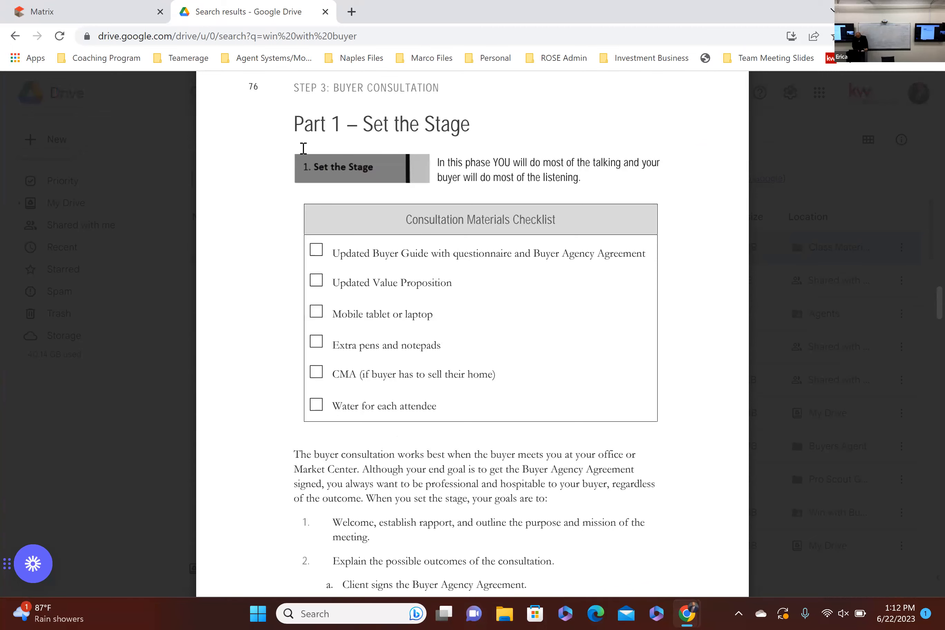
Step: Review the buyer consultation section of the student guide, from Set the Stage through Educate Your Buyer
scroll(414, 240, up, 2)
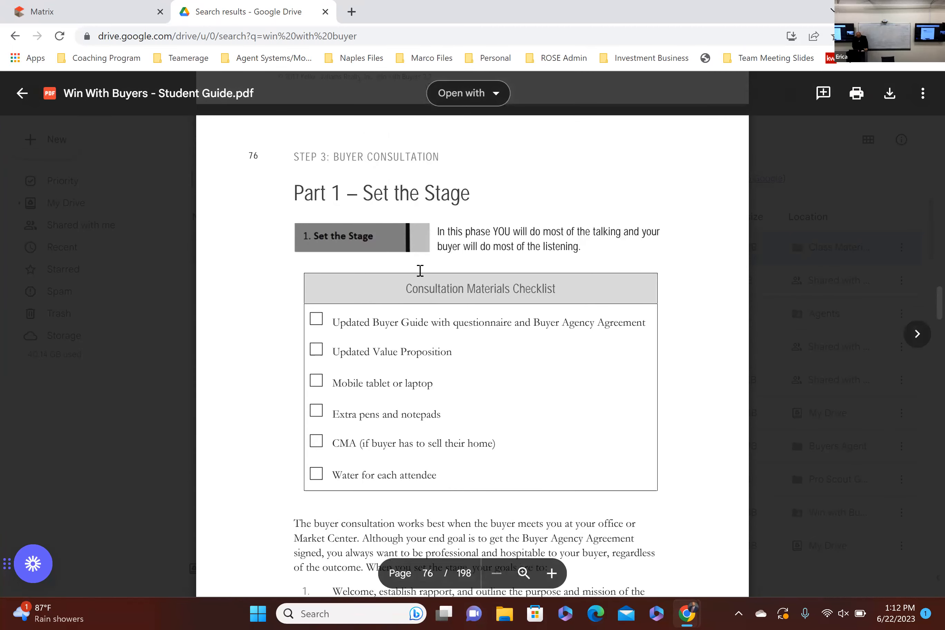
scroll(423, 267, down, 20)
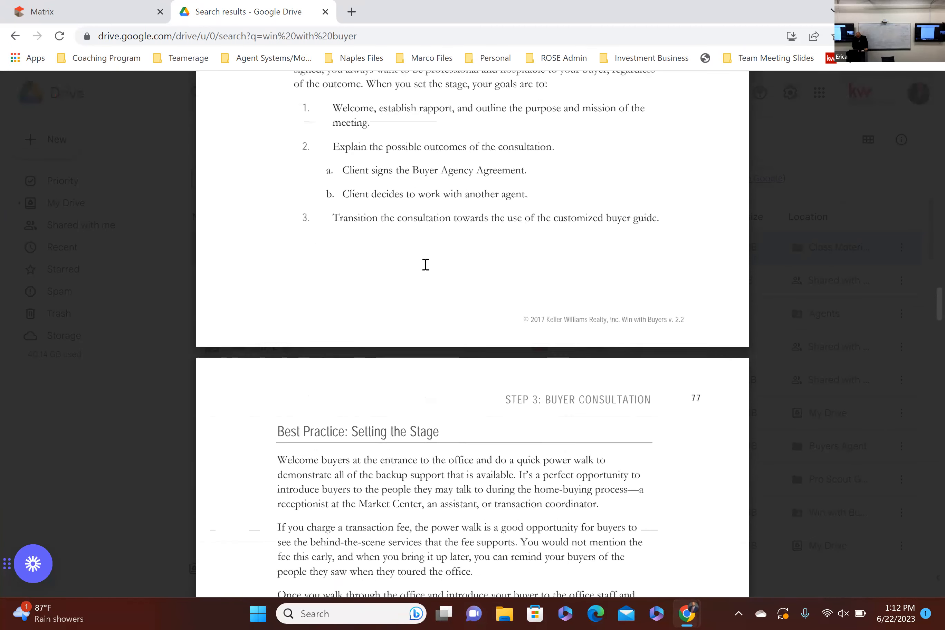
scroll(427, 265, down, 9)
scroll(430, 267, up, 8)
scroll(437, 307, up, 2)
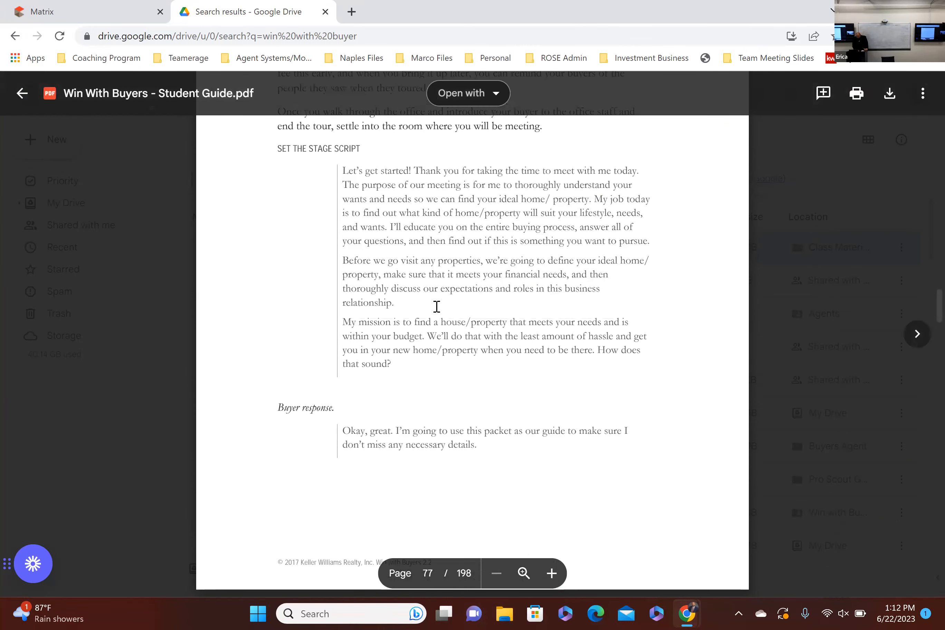
scroll(437, 306, up, 2)
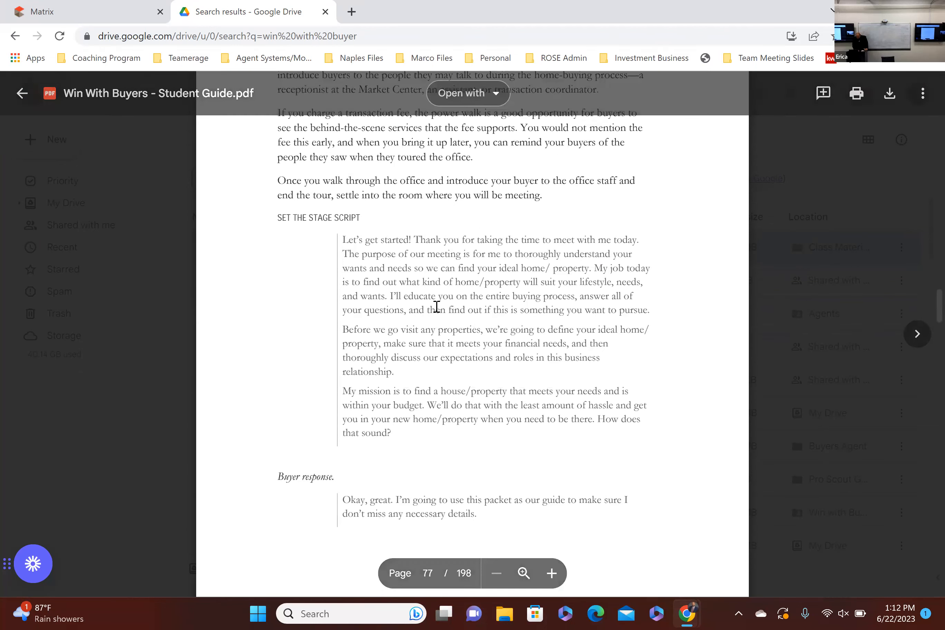
scroll(436, 306, up, 4)
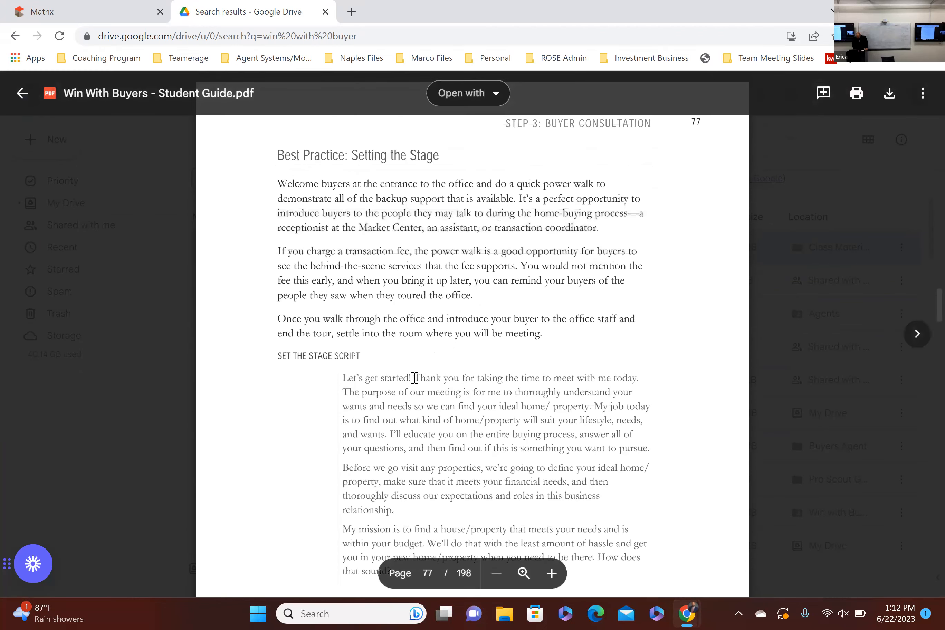
scroll(413, 362, down, 6)
scroll(411, 350, down, 8)
scroll(412, 352, down, 5)
scroll(412, 348, down, 15)
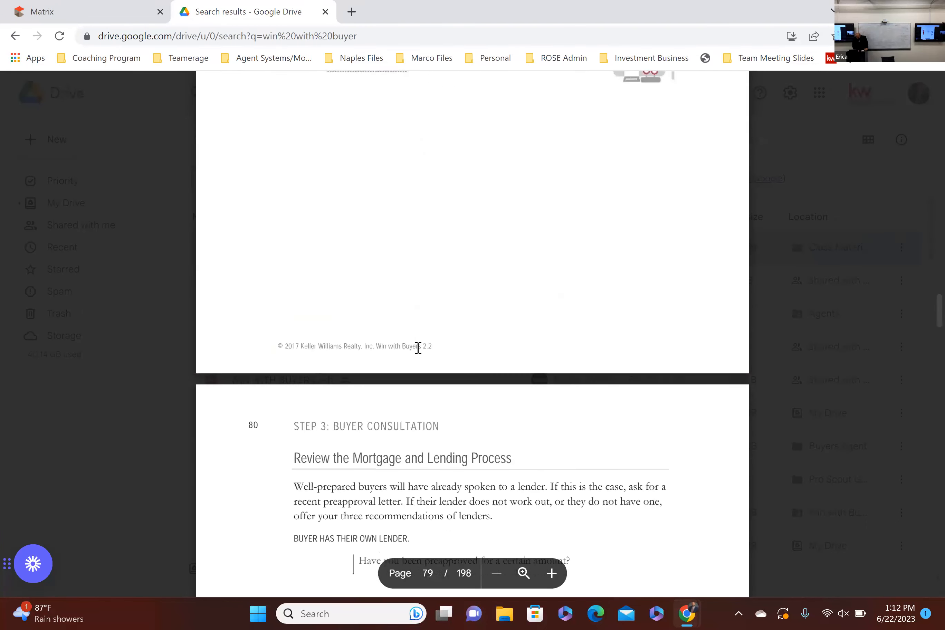
scroll(417, 348, down, 15)
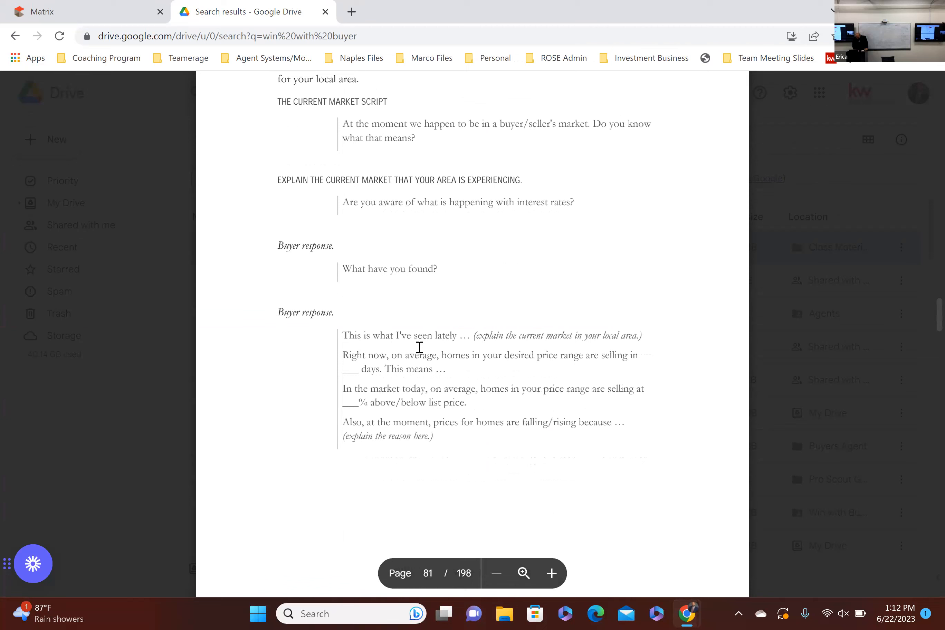
scroll(420, 348, up, 1)
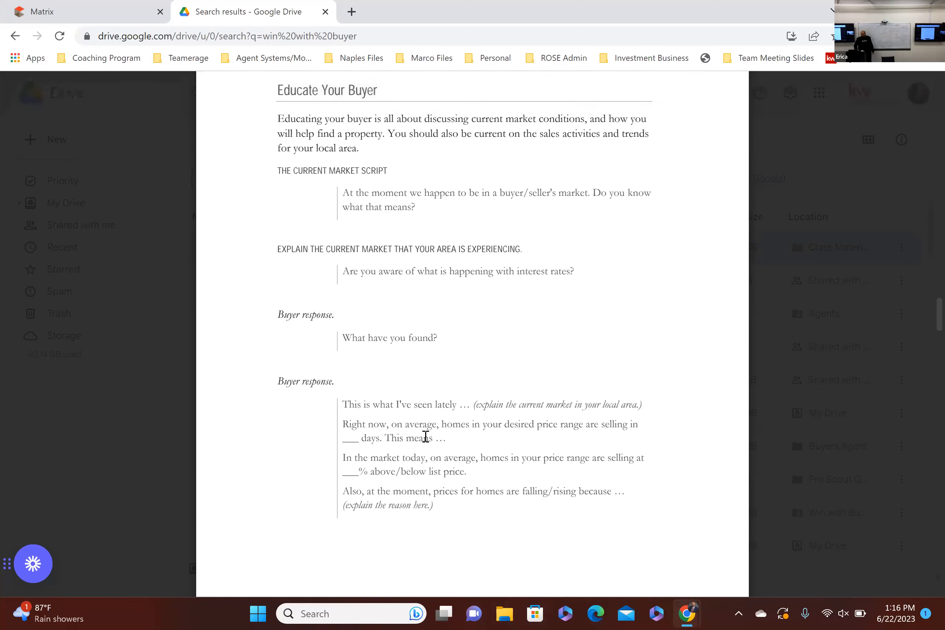
Step: Switch to Matrix and open the residential statistics search
click(46, 16)
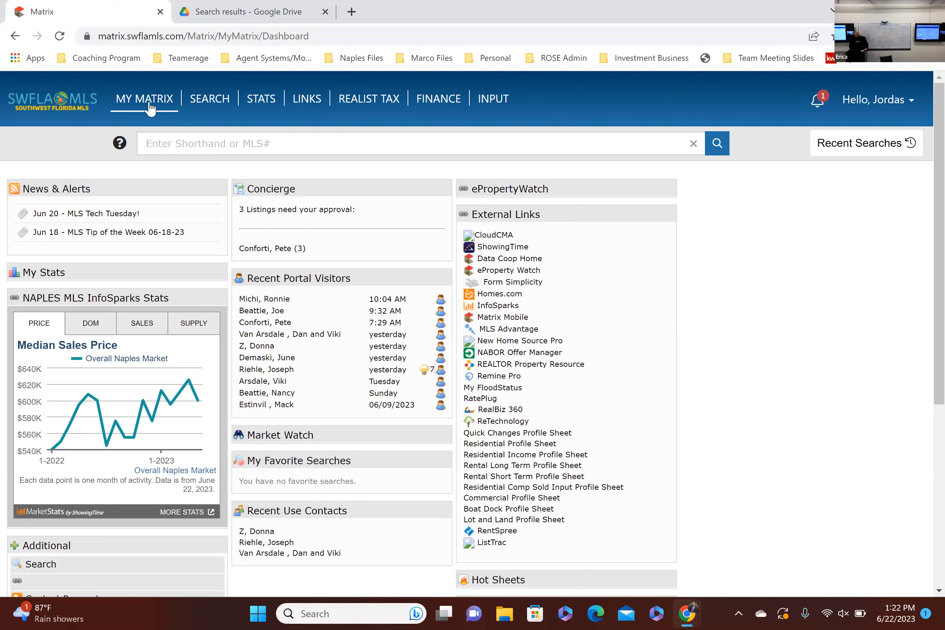
mouse_move(149, 105)
mouse_move(261, 102)
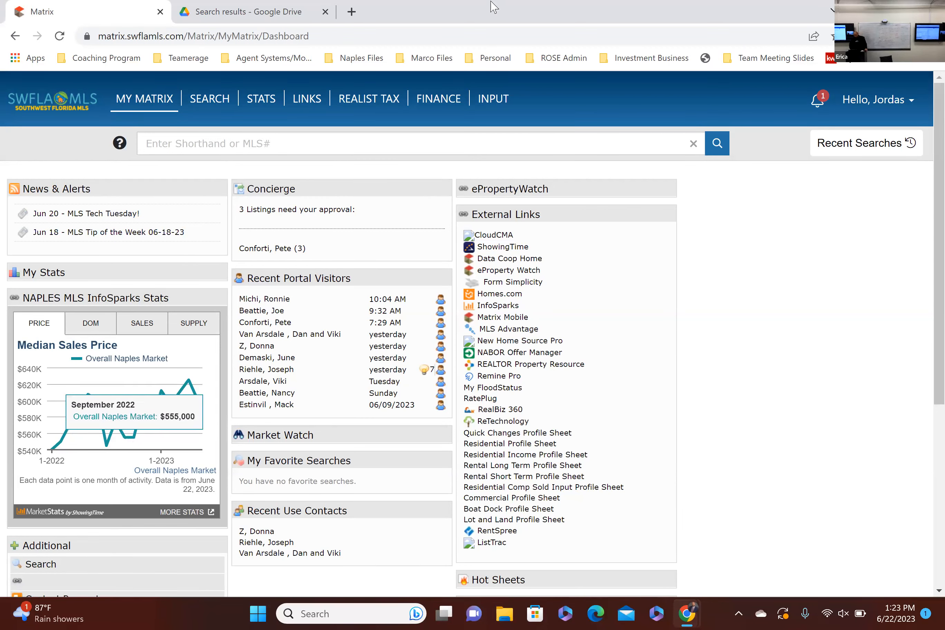
mouse_move(223, 106)
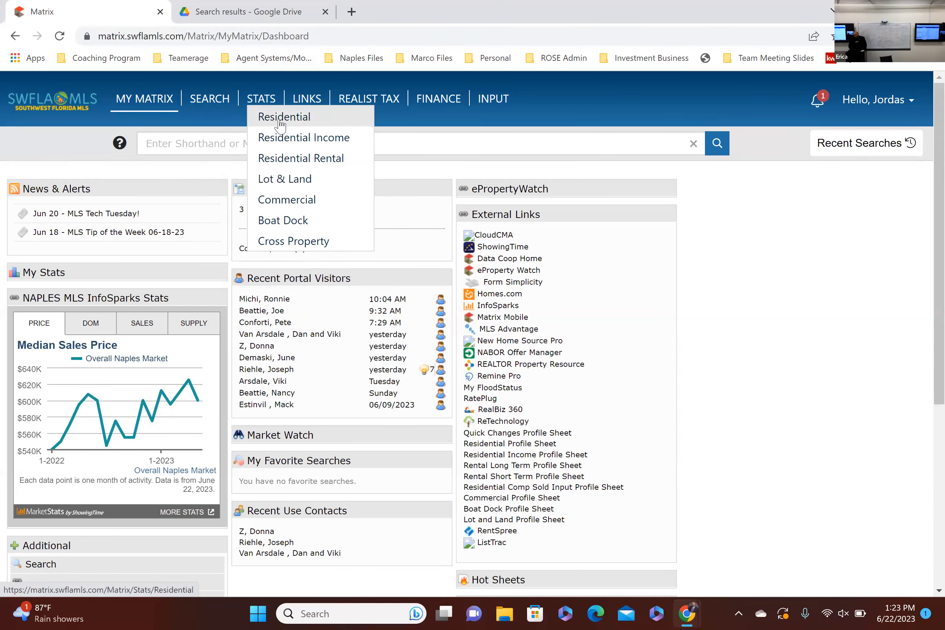
click(305, 118)
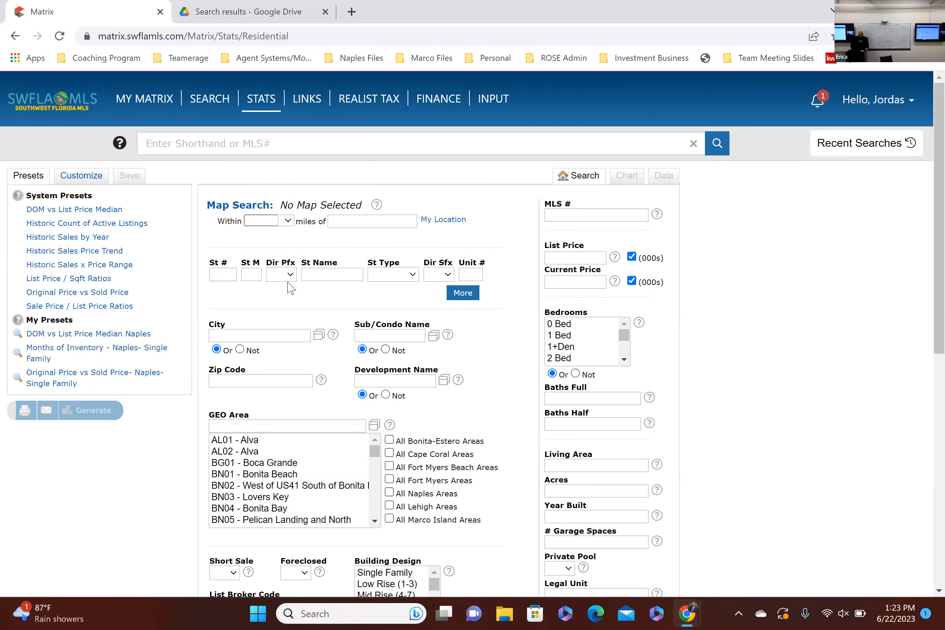
Step: Try Golden Gate City and "palm ri" as development name filters, and clear the field
scroll(290, 289, down, 3)
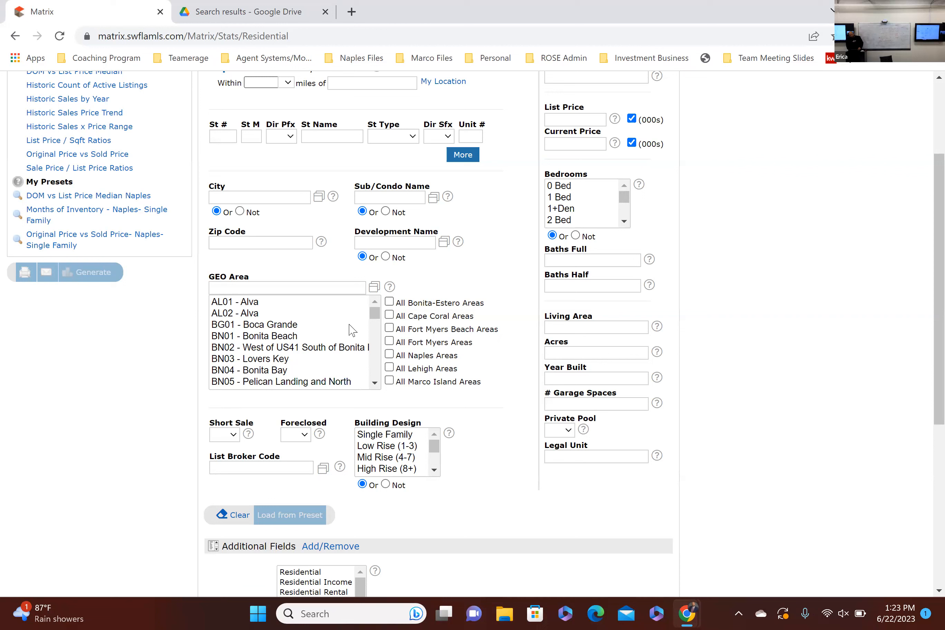
click(408, 243)
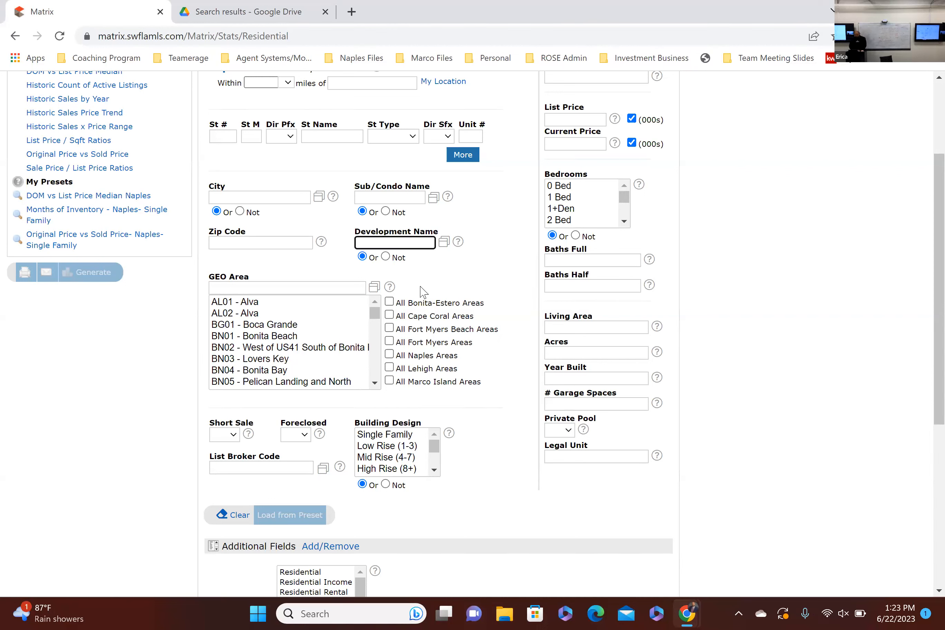
text(golden)
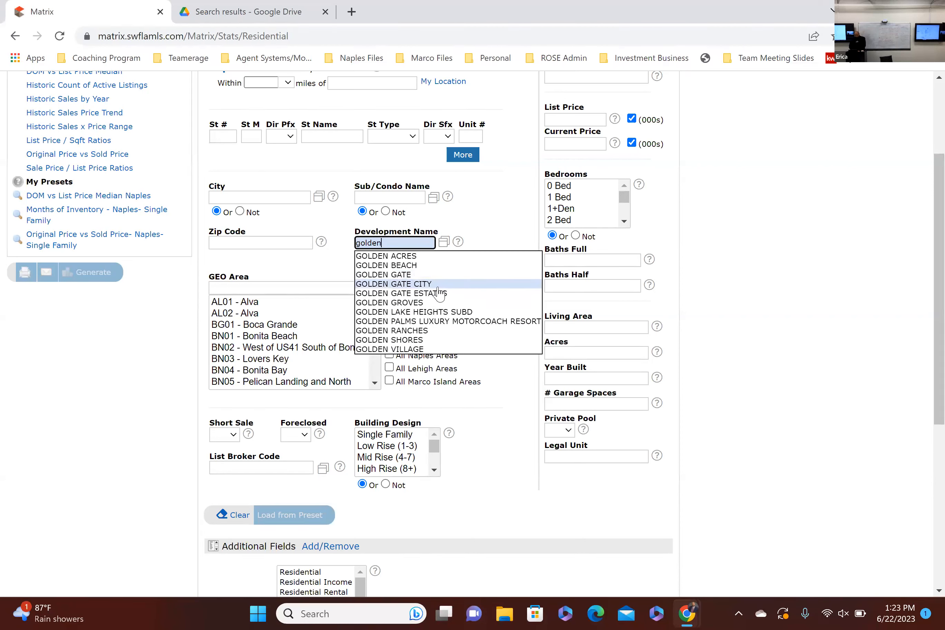
click(438, 286)
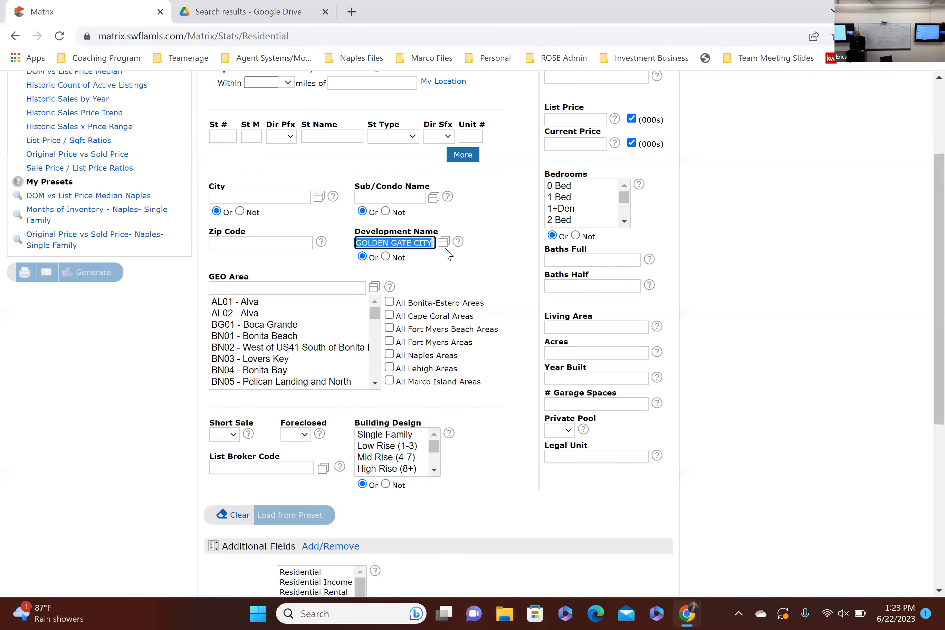
text(palm ri)
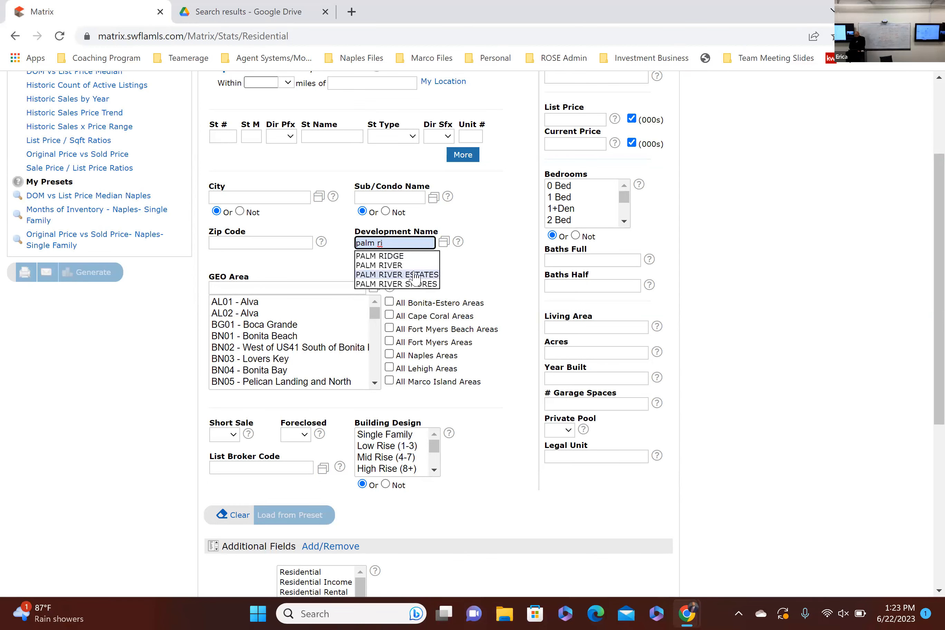
key(ctrl+a)
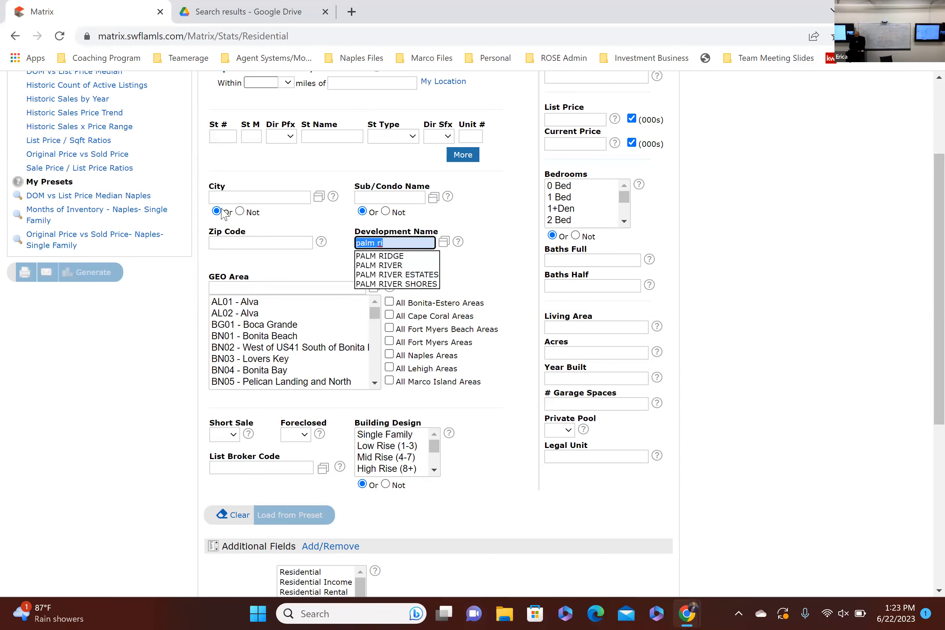
text(golden gate)
click(399, 266)
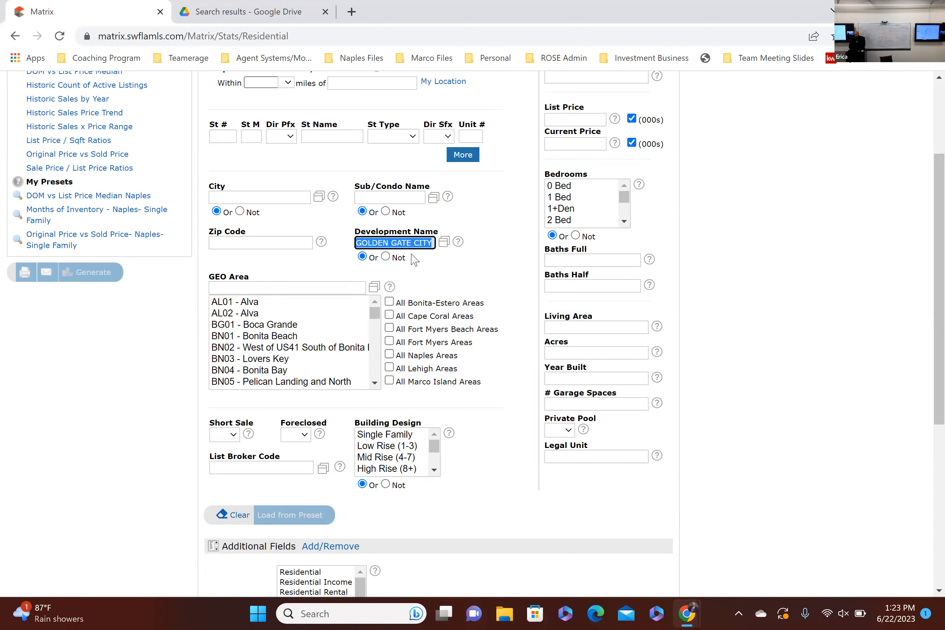
key(BackSpace)
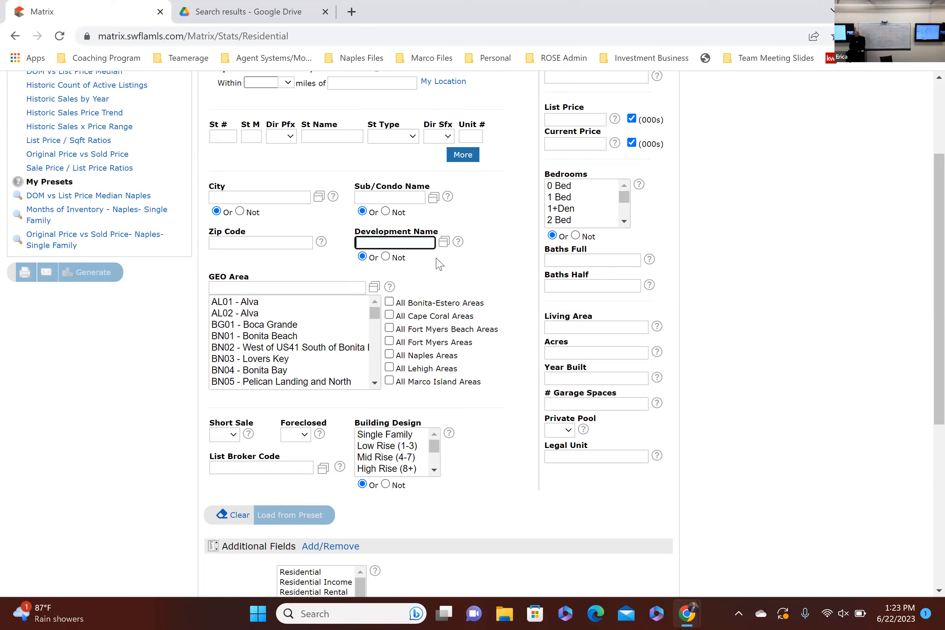
Step: Limit the statistics search to all Naples areas and the Single Family building design
click(311, 267)
click(389, 354)
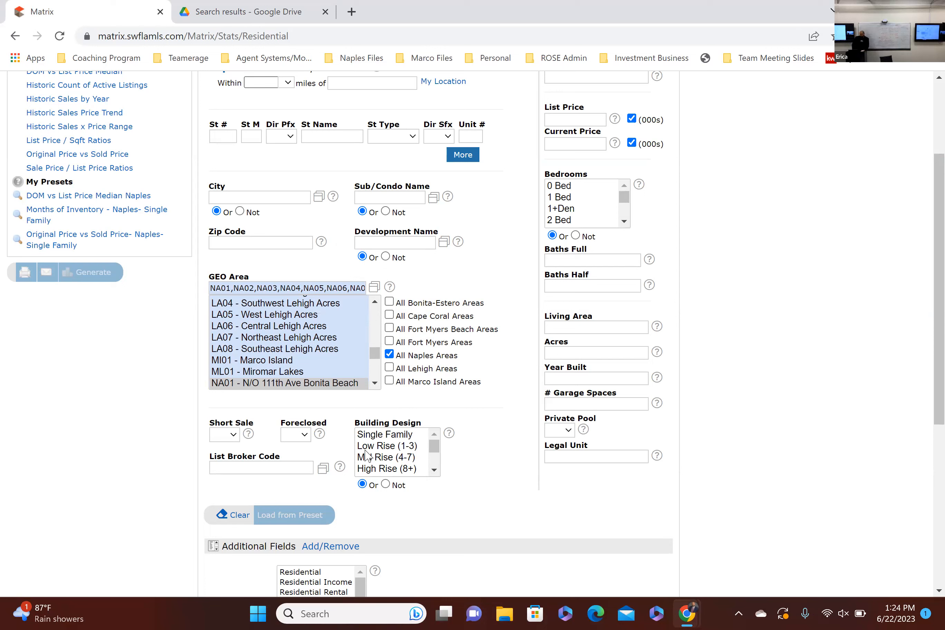
click(407, 435)
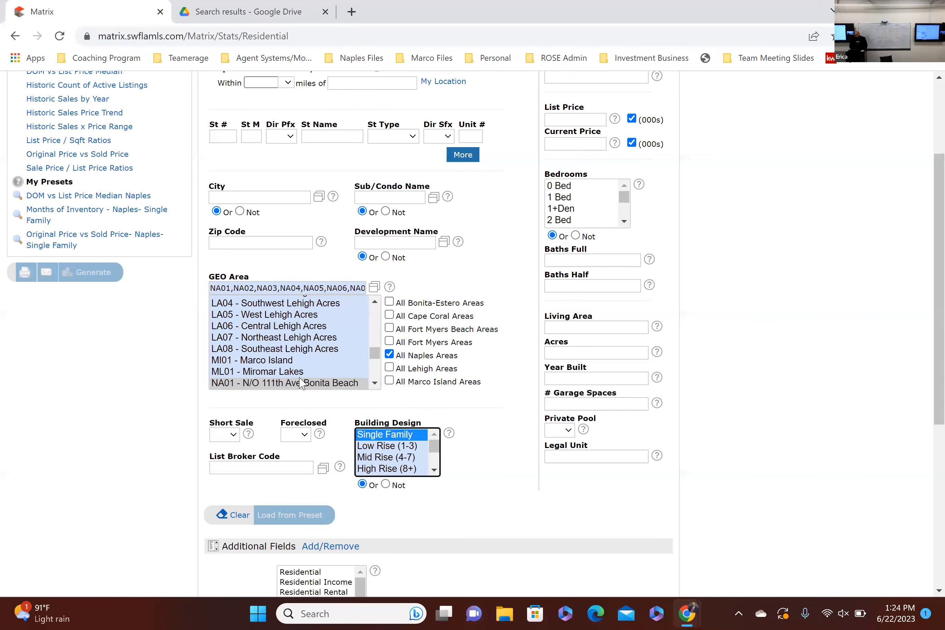
Step: Customize the statistics chart with the time frame Year to Date (2023)
scroll(301, 384, up, 2)
scroll(301, 366, down, 2)
scroll(158, 303, up, 2)
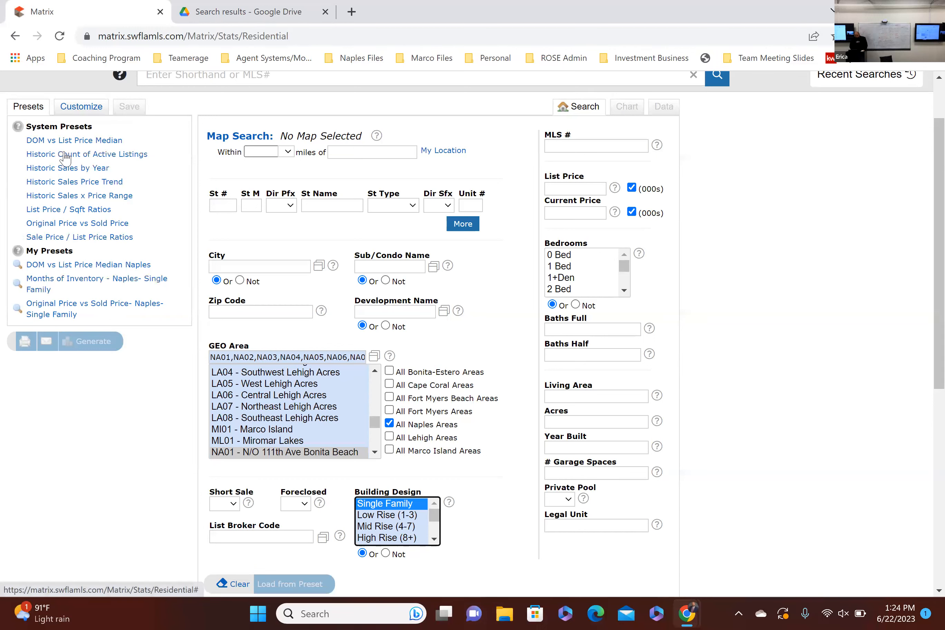
click(81, 106)
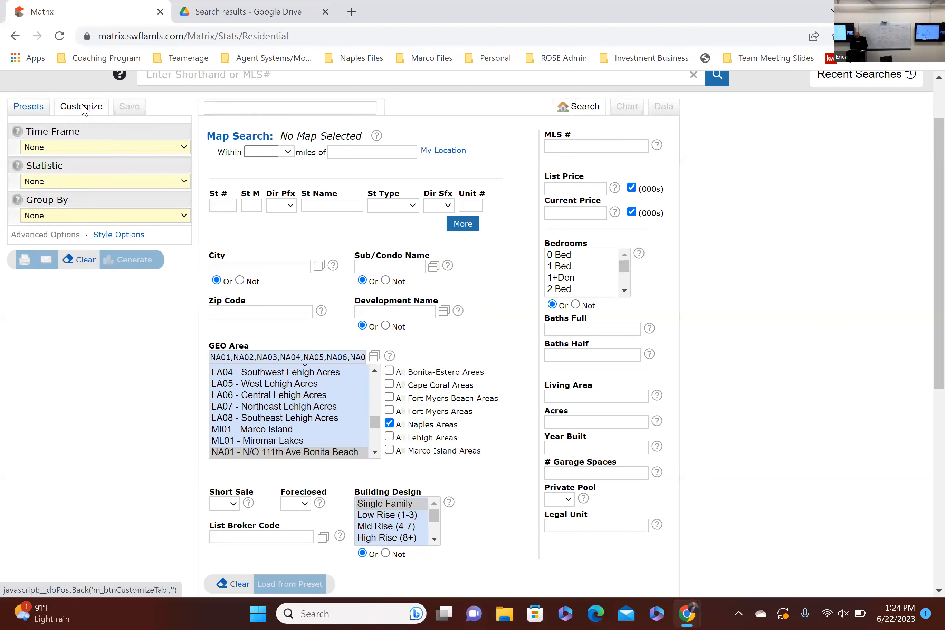
click(81, 149)
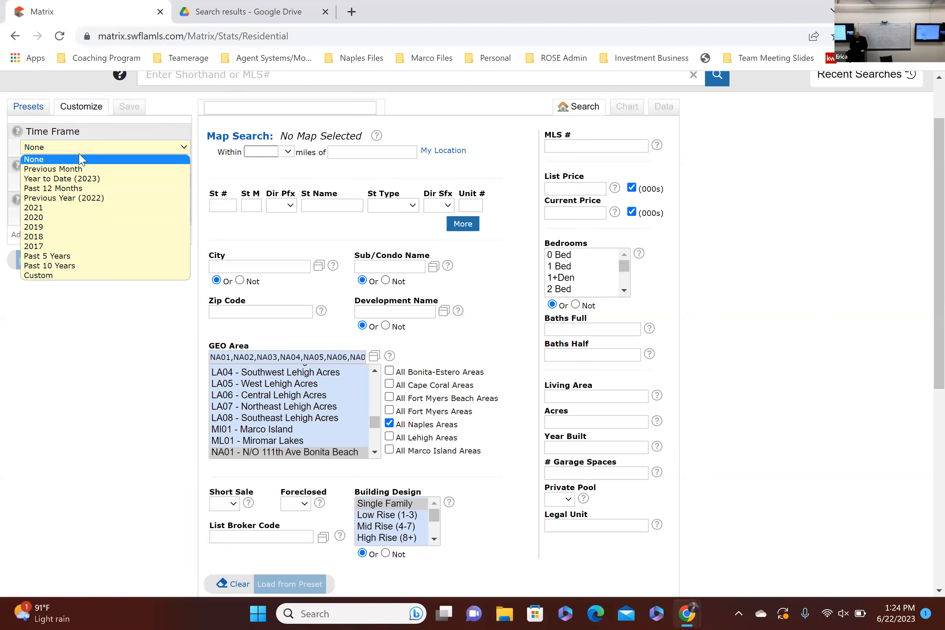
click(84, 143)
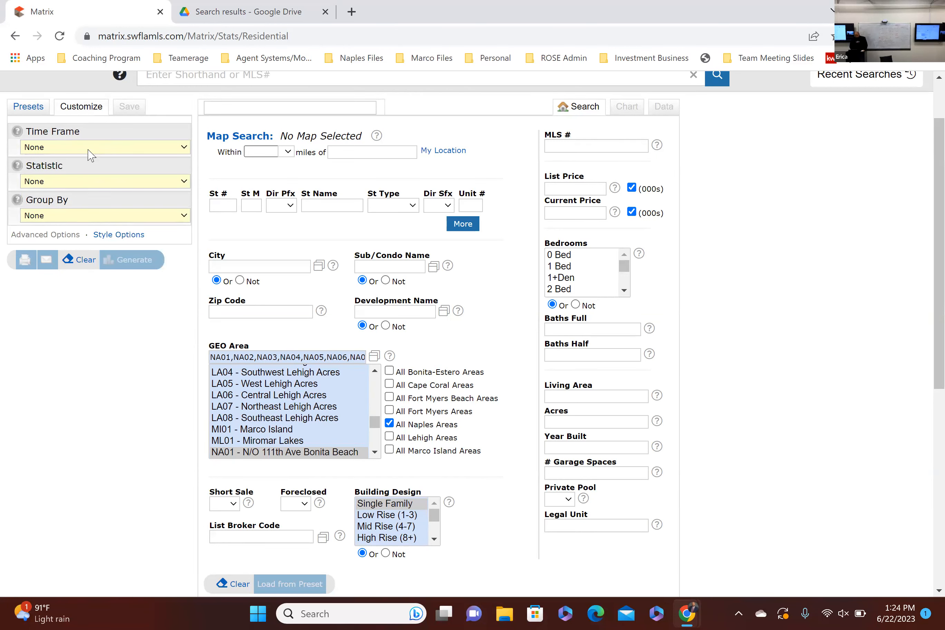
click(90, 153)
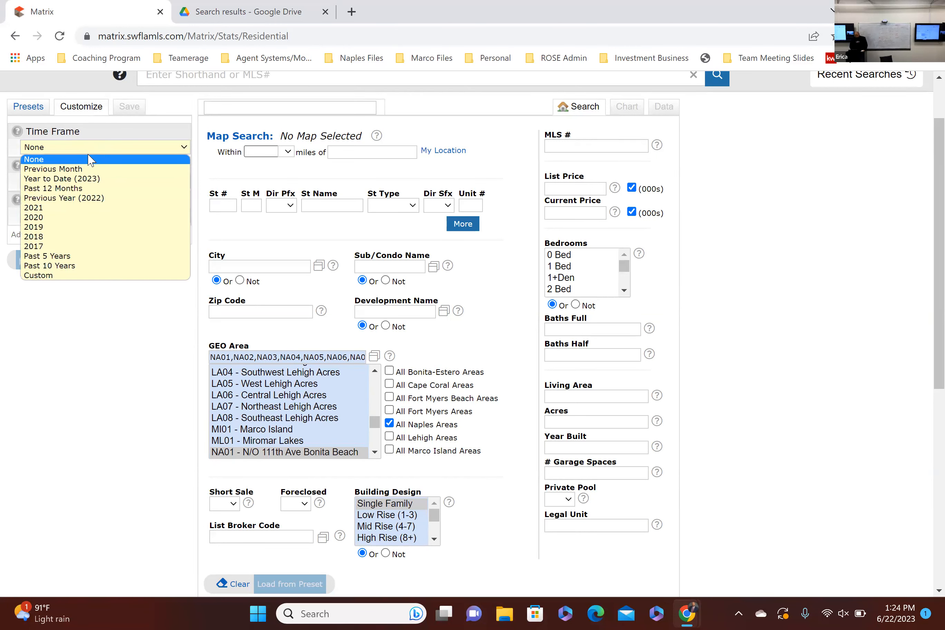
click(96, 179)
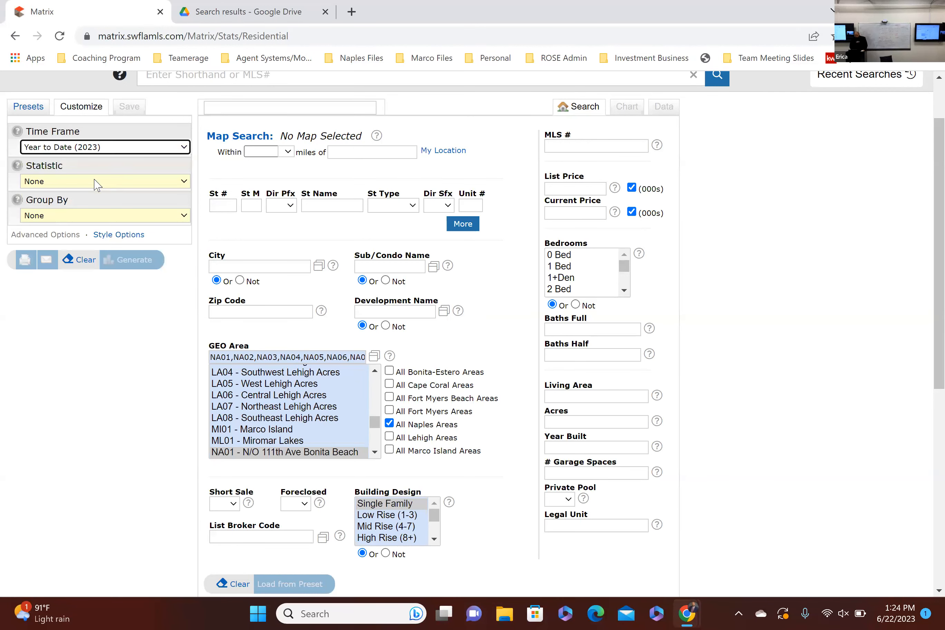
click(96, 150)
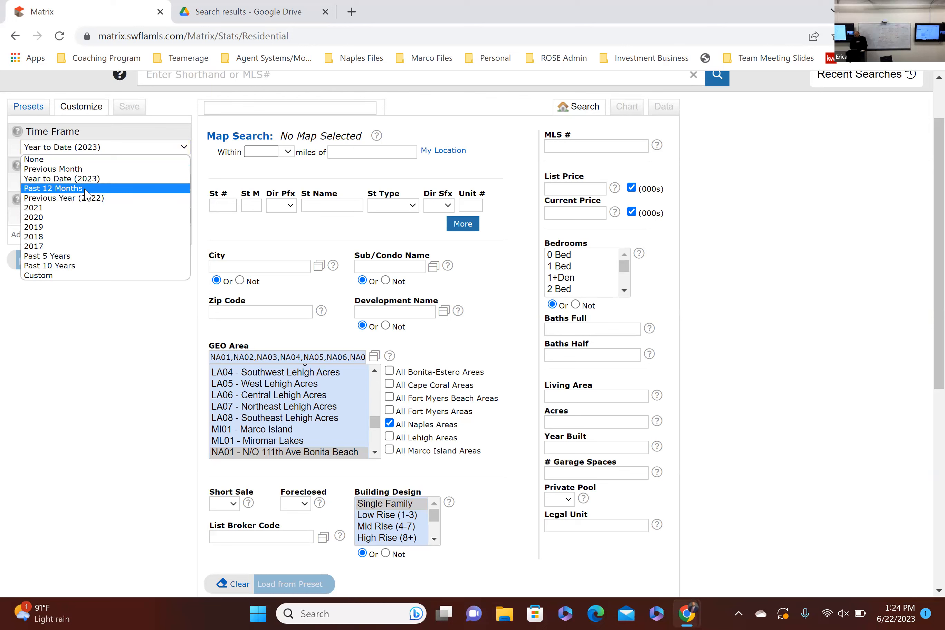
click(91, 179)
Step: Set the chart's statistic to Months of Inventory
click(91, 182)
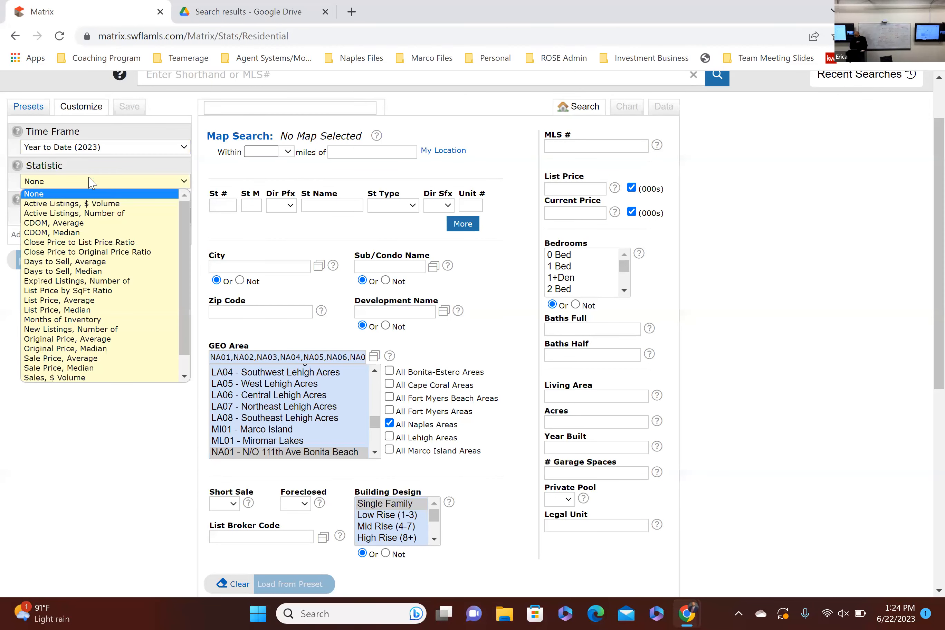
click(109, 487)
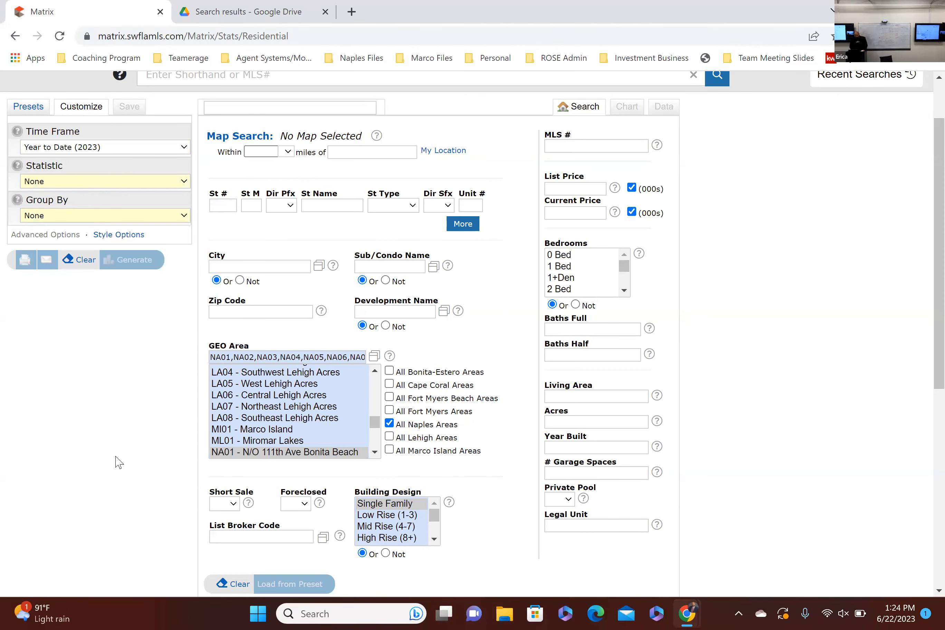
click(92, 182)
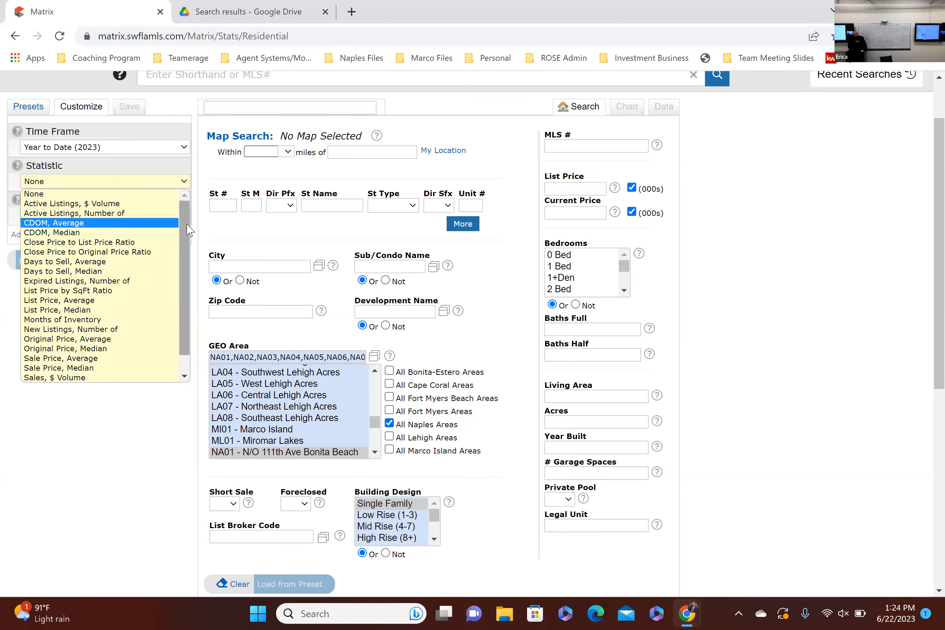
scroll(167, 303, down, 1)
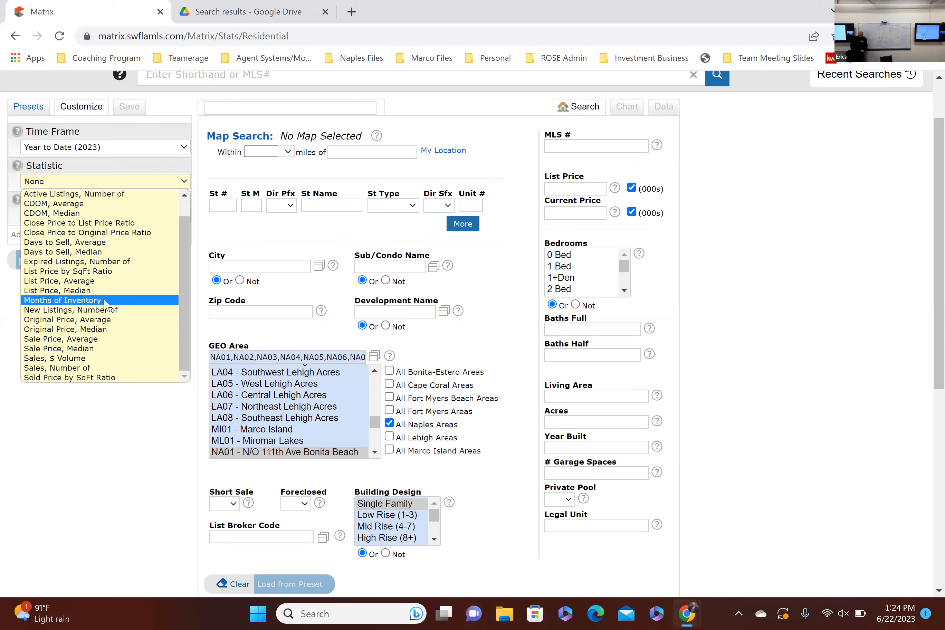
click(81, 301)
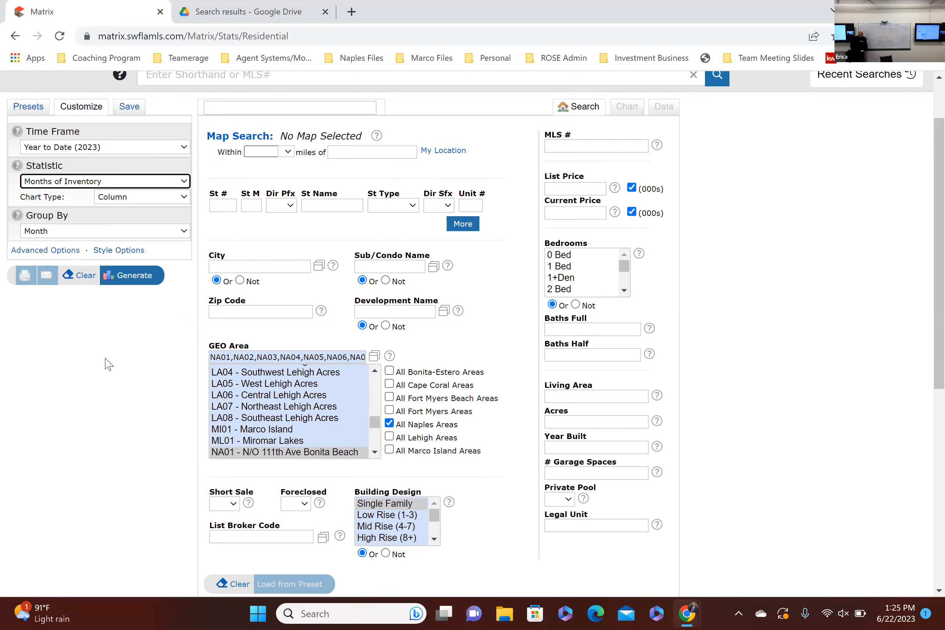
click(128, 167)
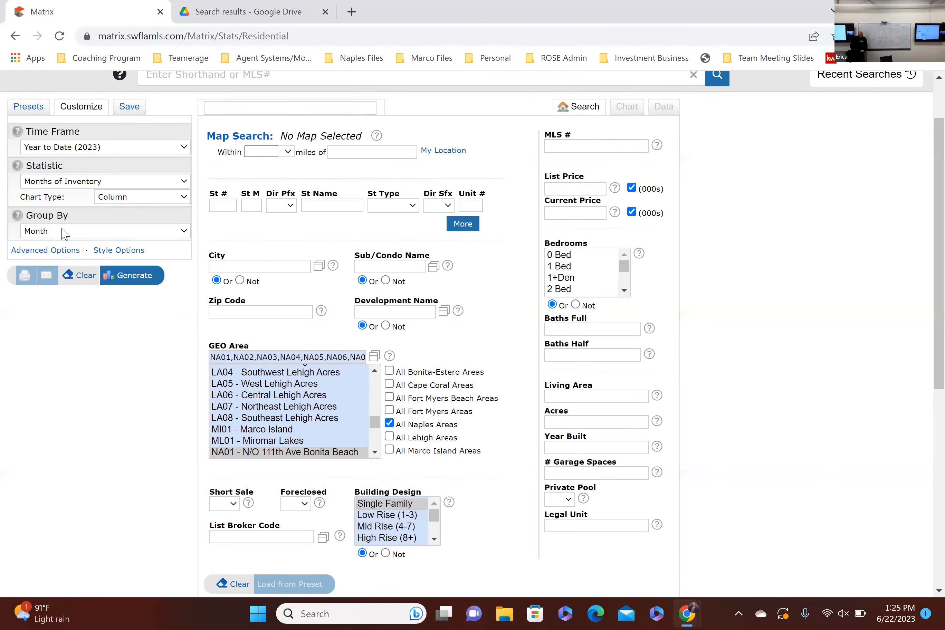
Step: Group the months-of-inventory chart by Month
click(69, 237)
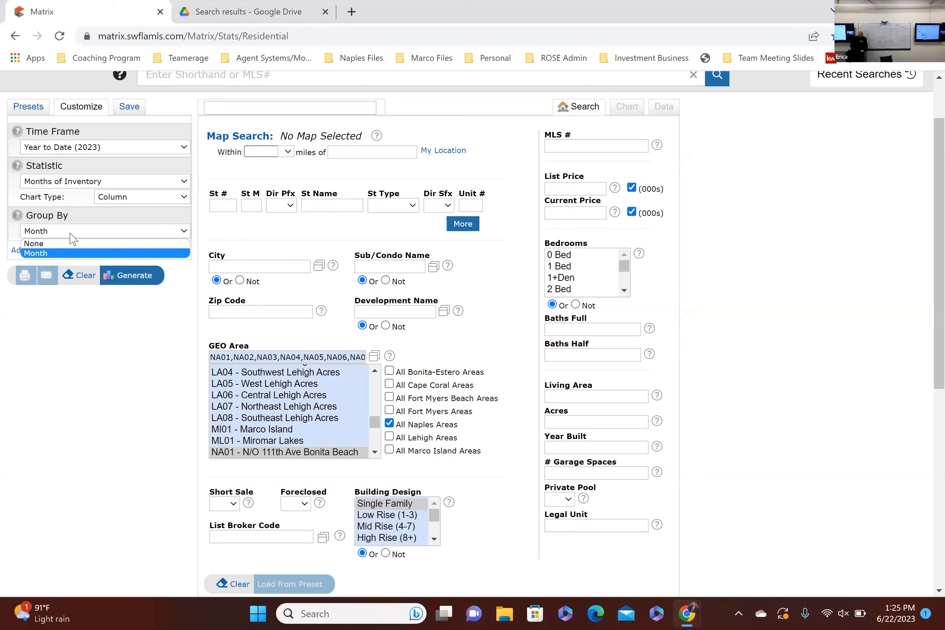
click(51, 254)
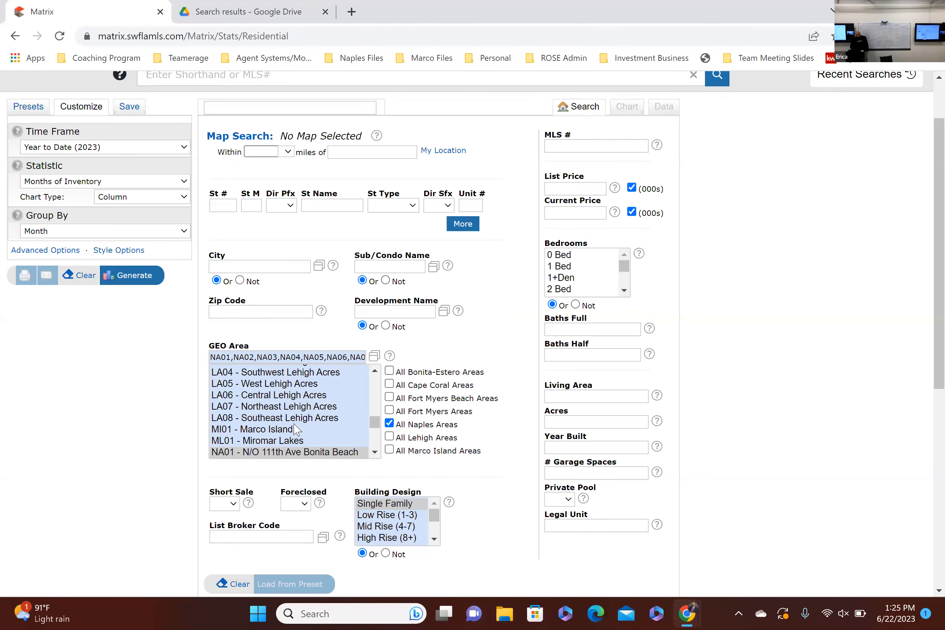
Step: Try the Private Pool filter set to Yes, and reset it to blank
click(572, 502)
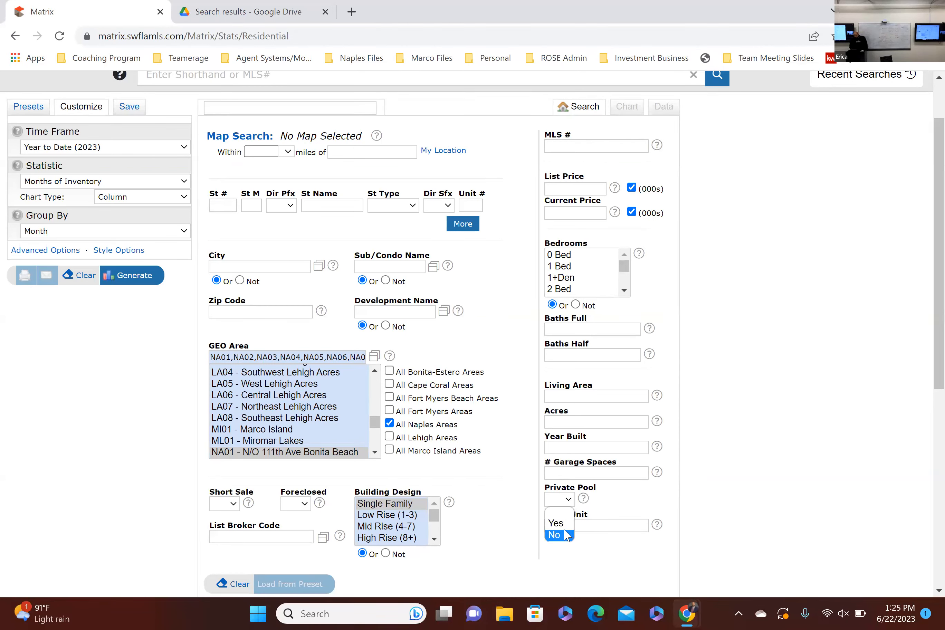
click(566, 522)
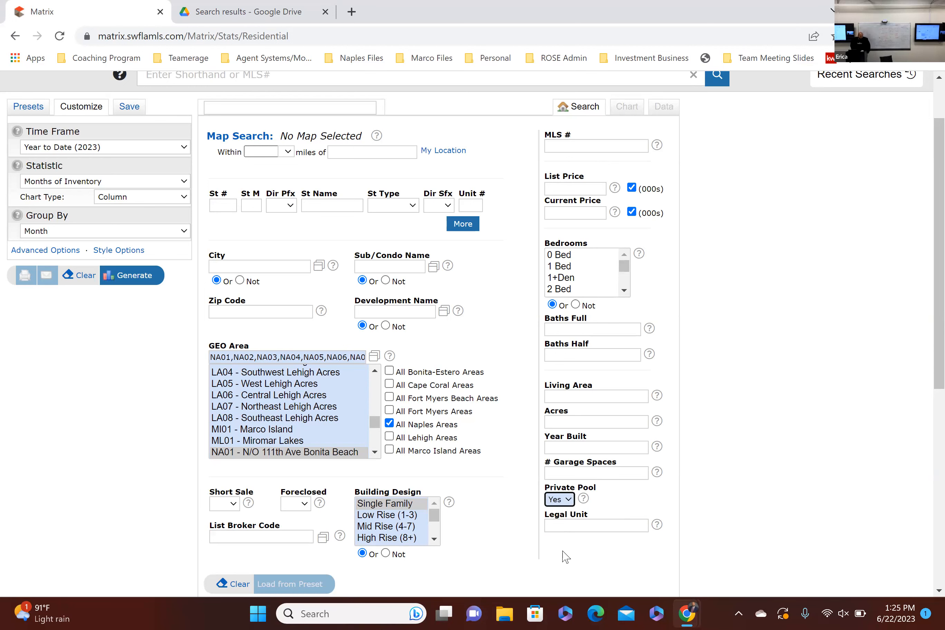
click(560, 500)
click(560, 511)
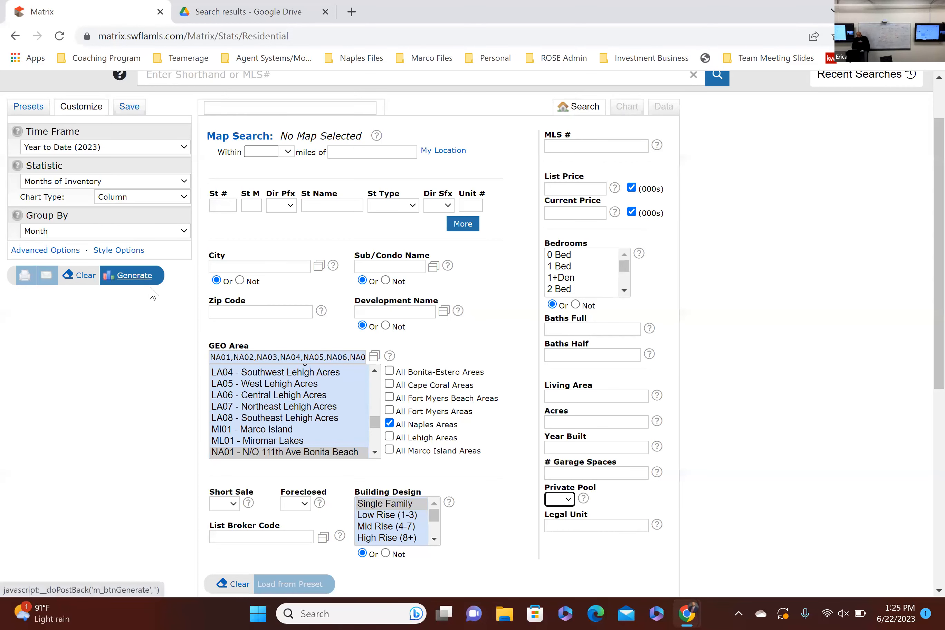
Step: Generate the months-of-inventory chart for single-family homes and check the values of individual months
click(128, 278)
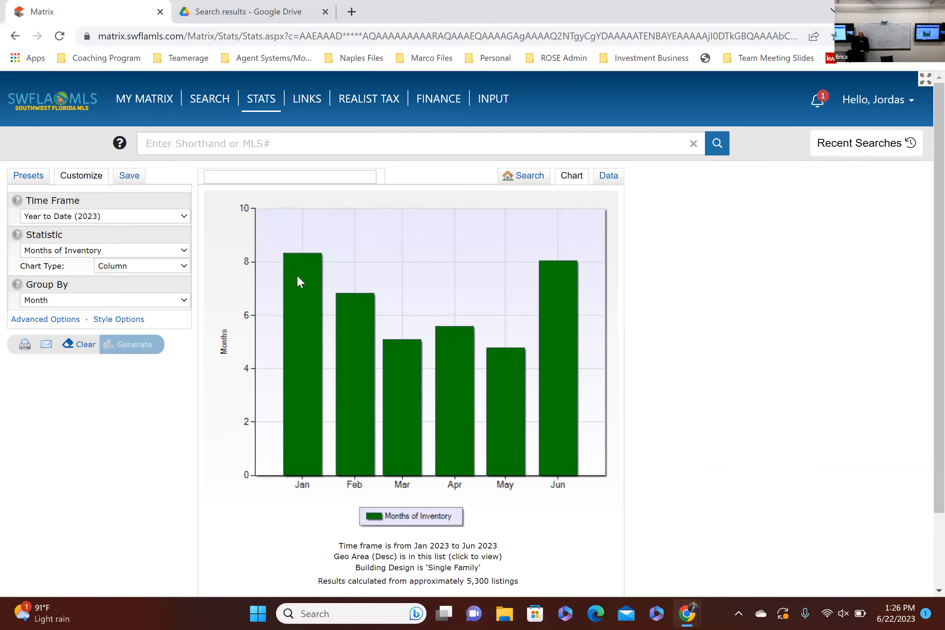
mouse_move(297, 276)
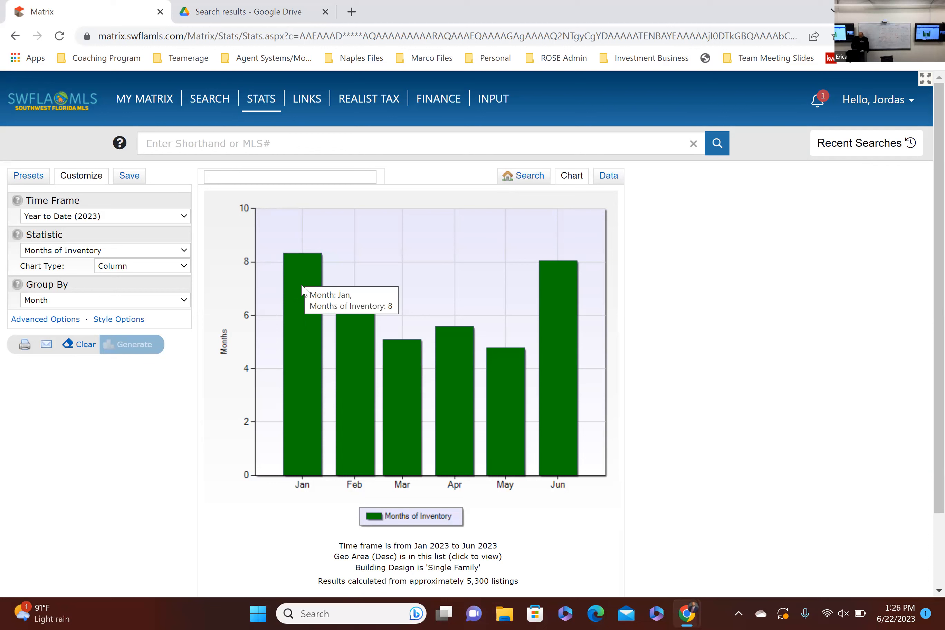
mouse_move(351, 383)
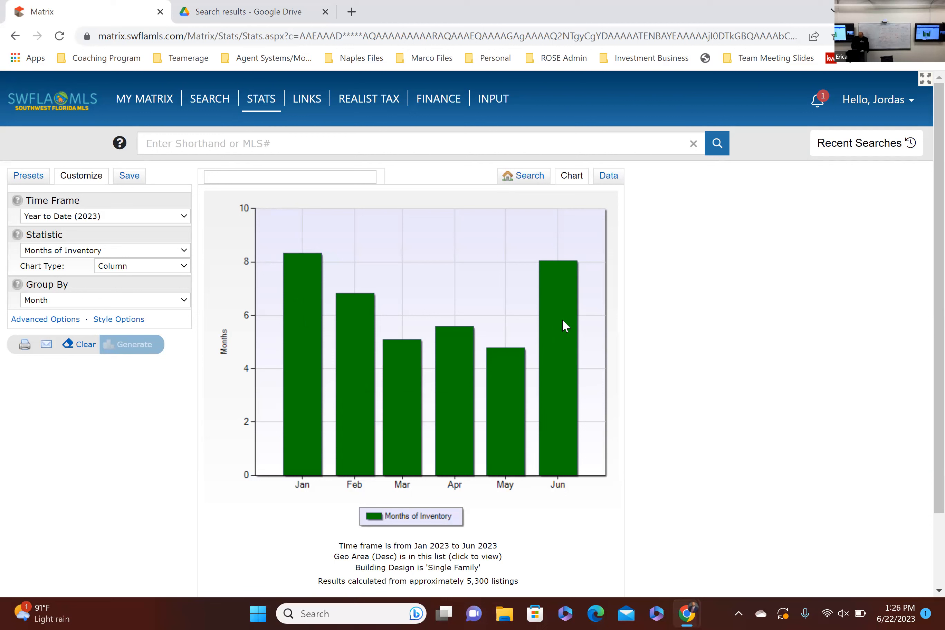
mouse_move(569, 327)
mouse_move(501, 415)
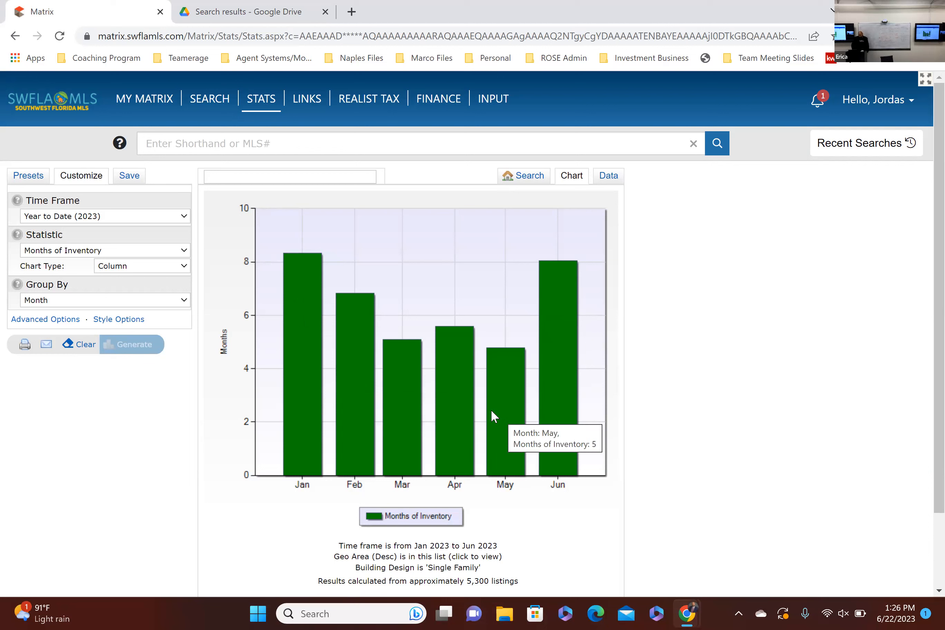
mouse_move(462, 400)
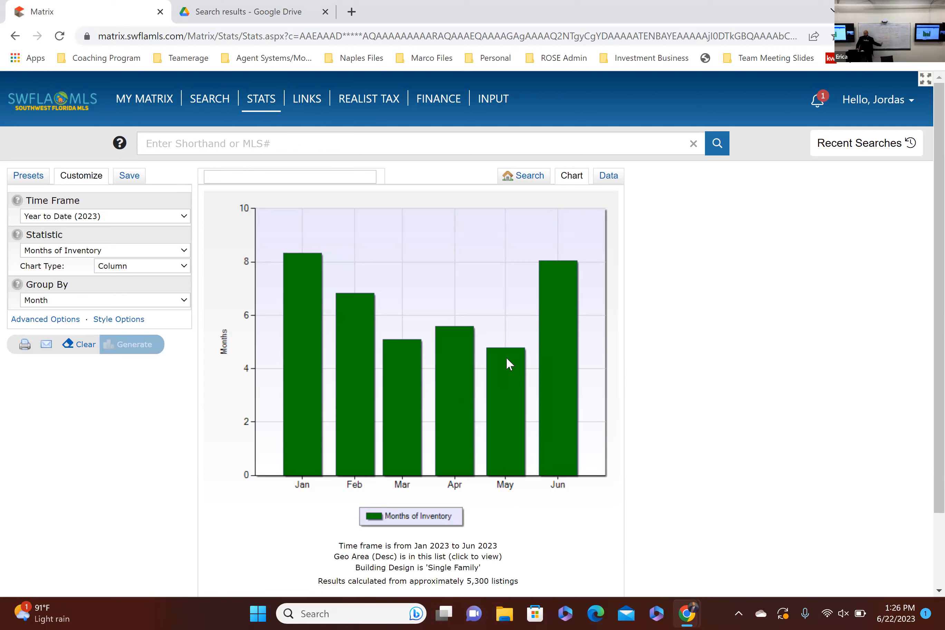
Step: Return to the search criteria and clear the Building Design selection
click(526, 175)
drag(474, 317, 448, 434)
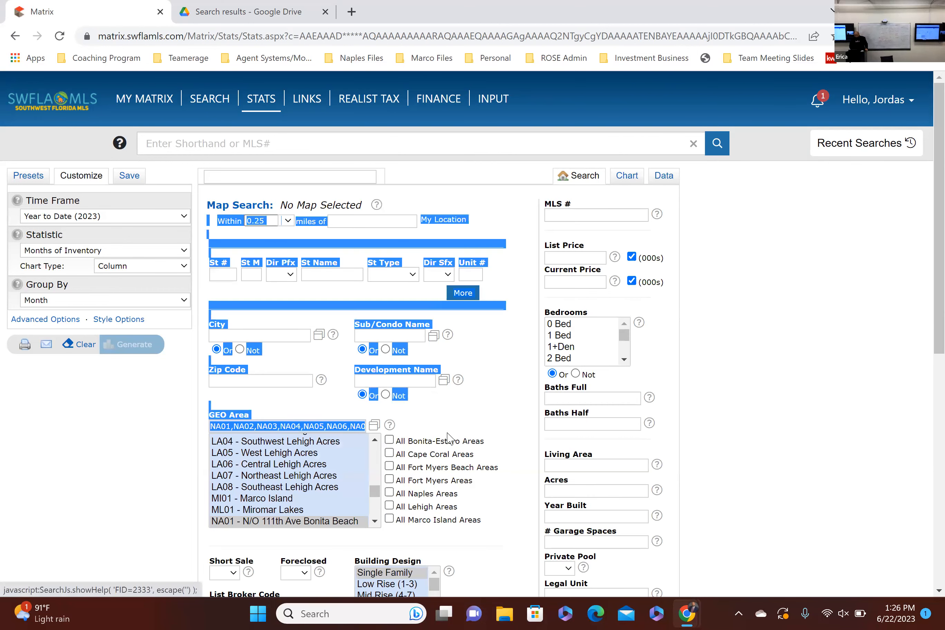
click(490, 389)
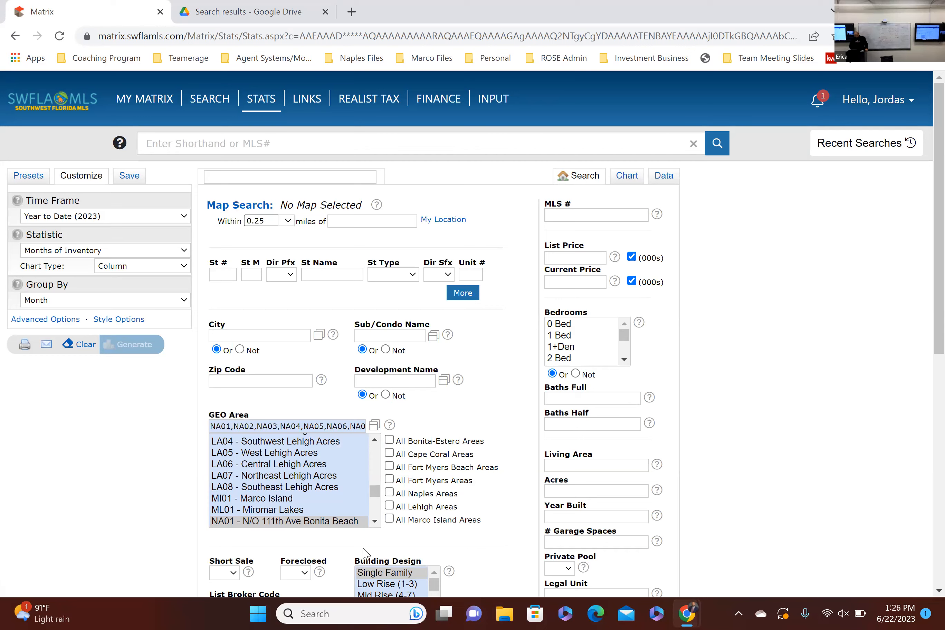
scroll(467, 545, down, 2)
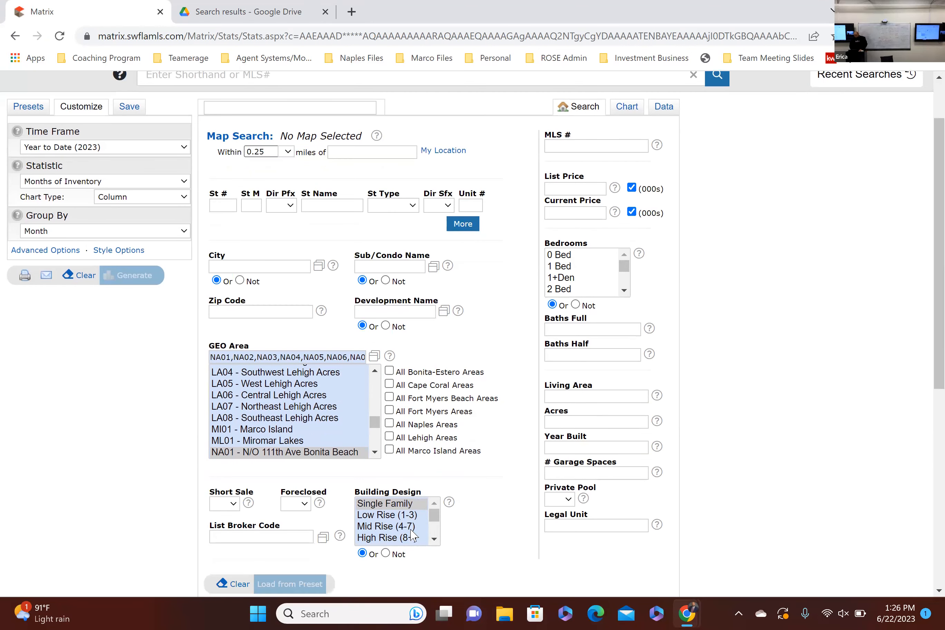
scroll(419, 521, down, 2)
scroll(468, 517, down, 5)
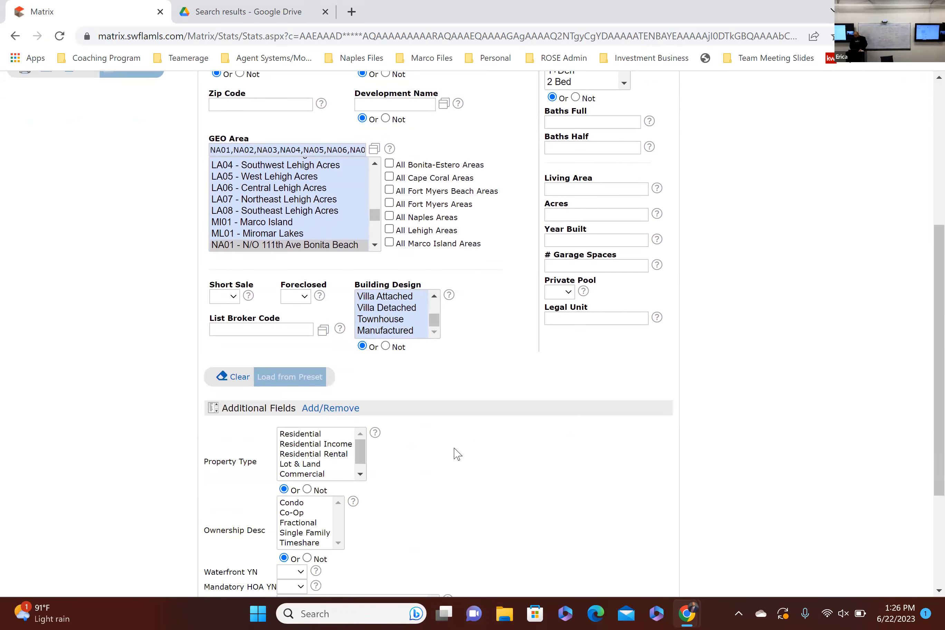
scroll(458, 454, down, 2)
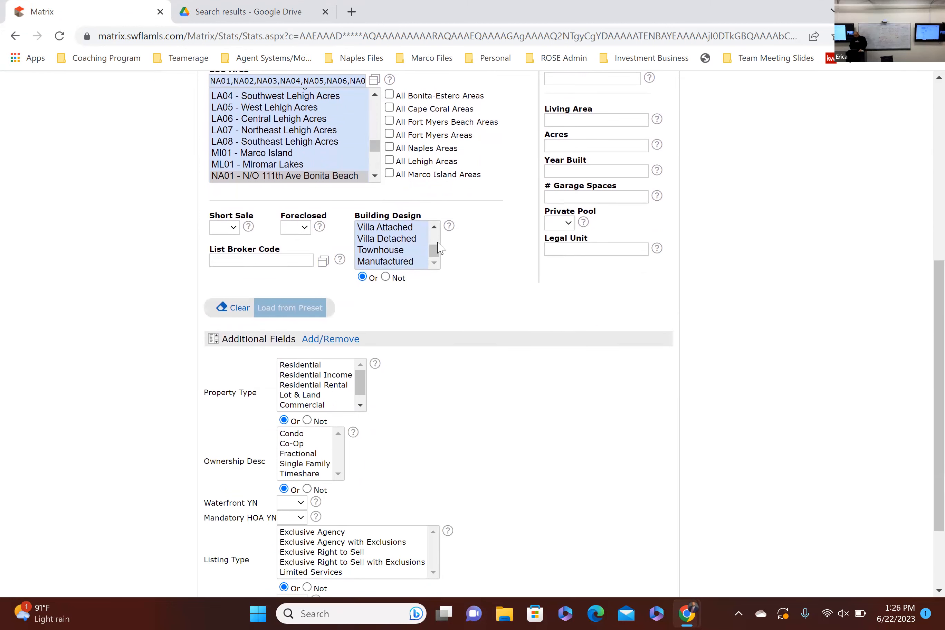
scroll(425, 214, up, 2)
click(434, 297)
click(421, 291)
ctrl+click(409, 310)
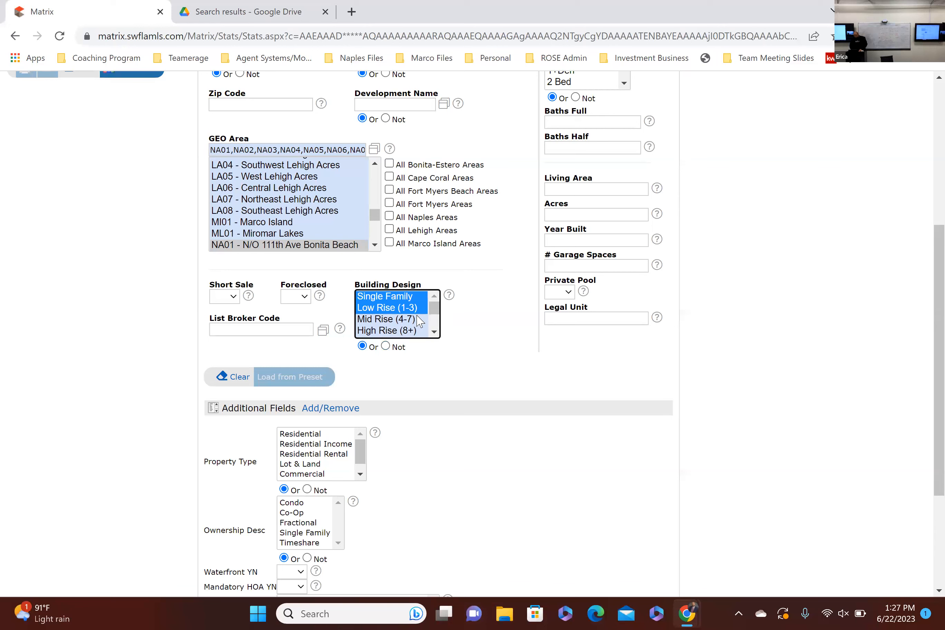
ctrl+click(421, 308)
ctrl+click(421, 298)
click(473, 348)
Step: View the fields available for the Additional Fields section and return to the search form
scroll(263, 516, down, 1)
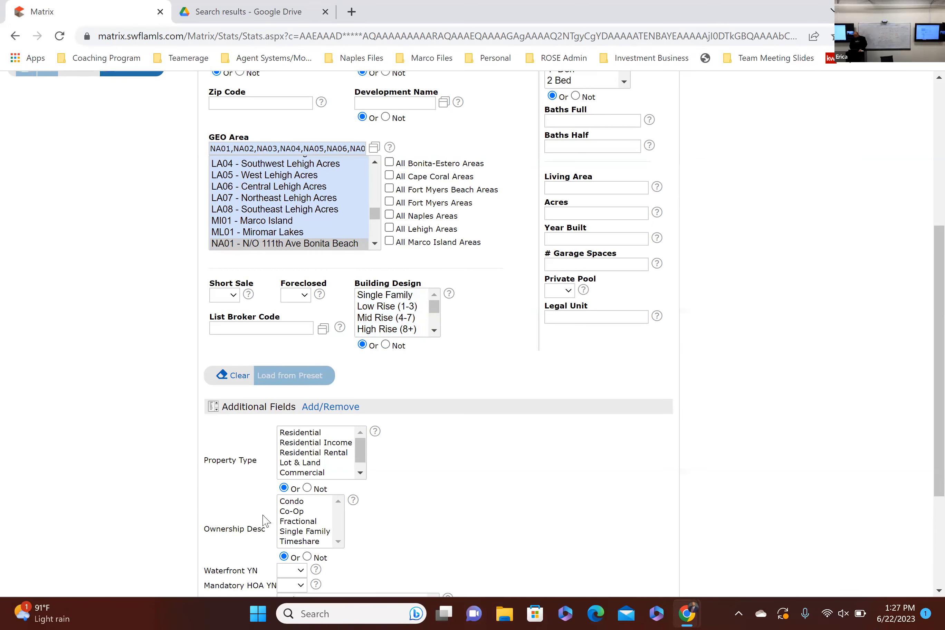
scroll(263, 521, down, 3)
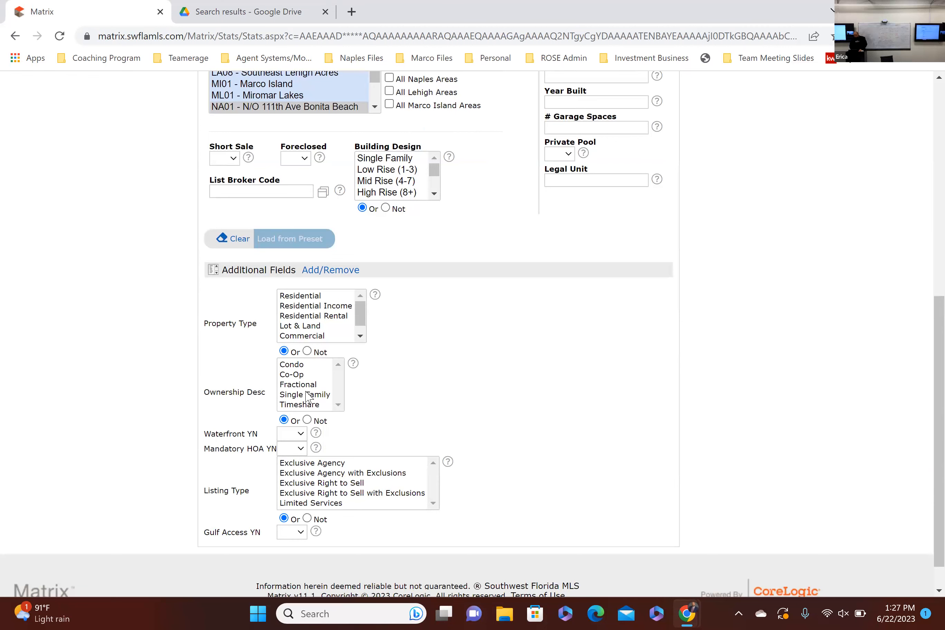
click(345, 270)
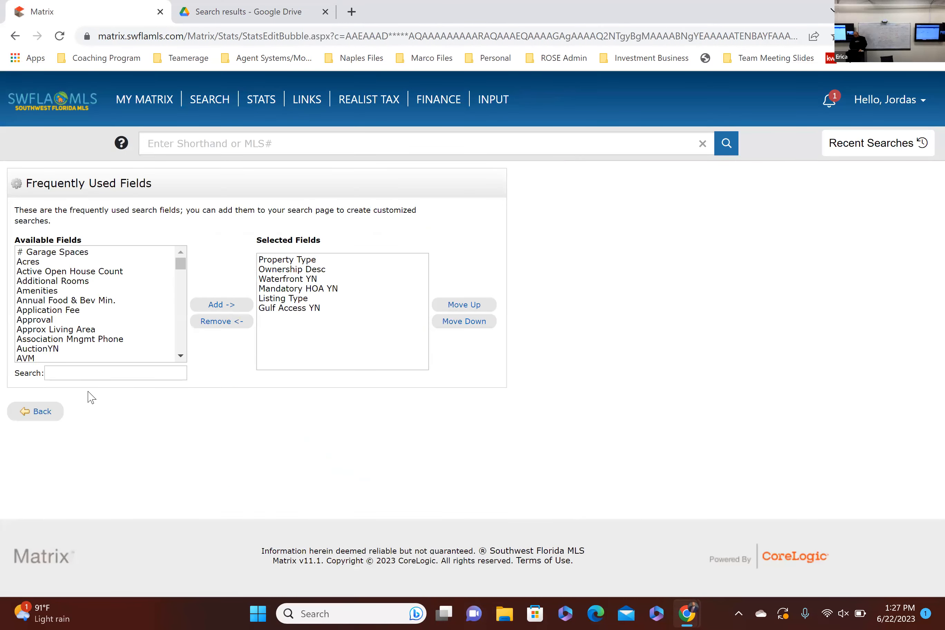
click(40, 411)
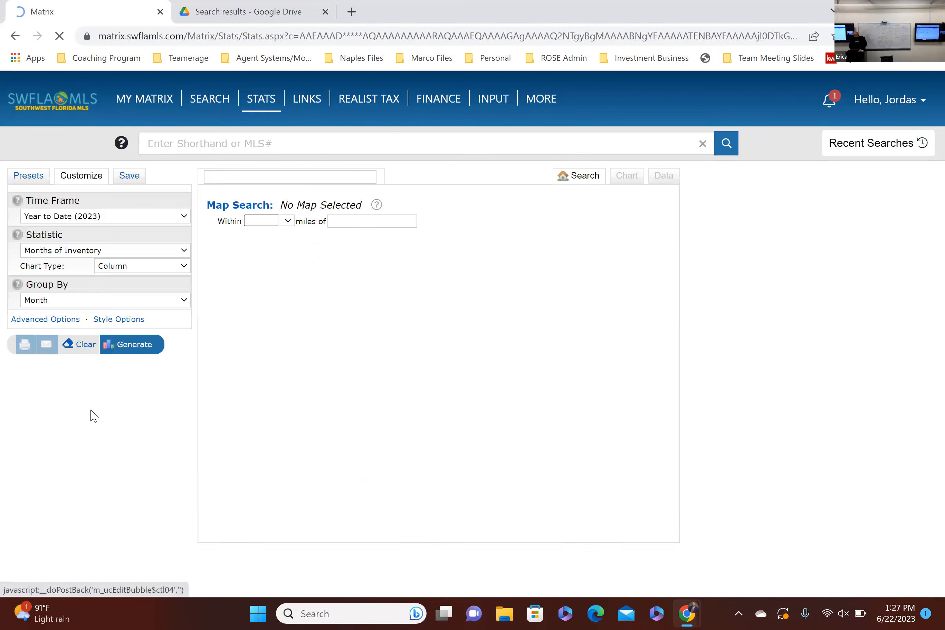
Step: Filter the search by the ownership descriptions Condo and Single Family
scroll(386, 442, down, 8)
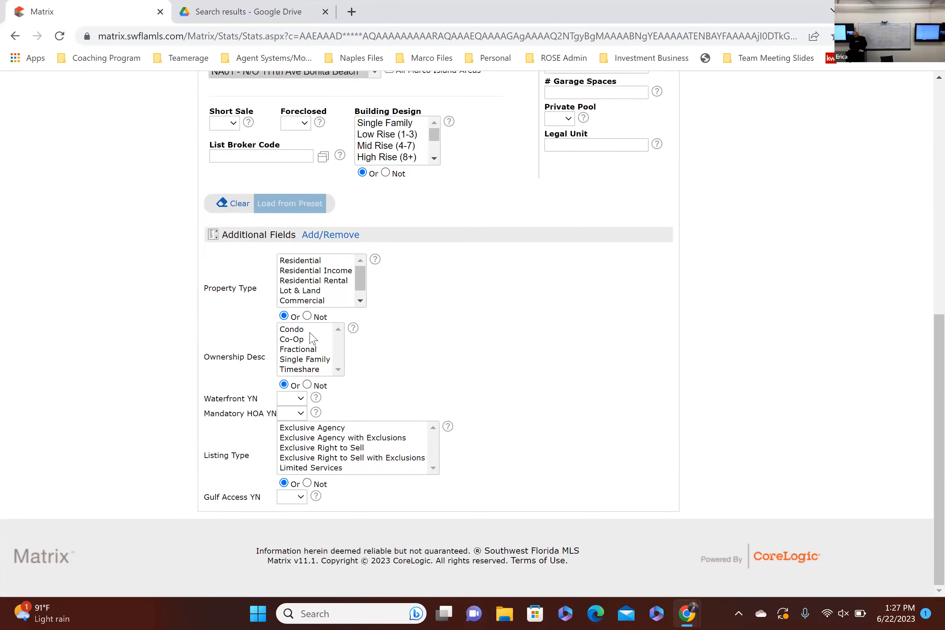
click(309, 332)
ctrl+click(316, 359)
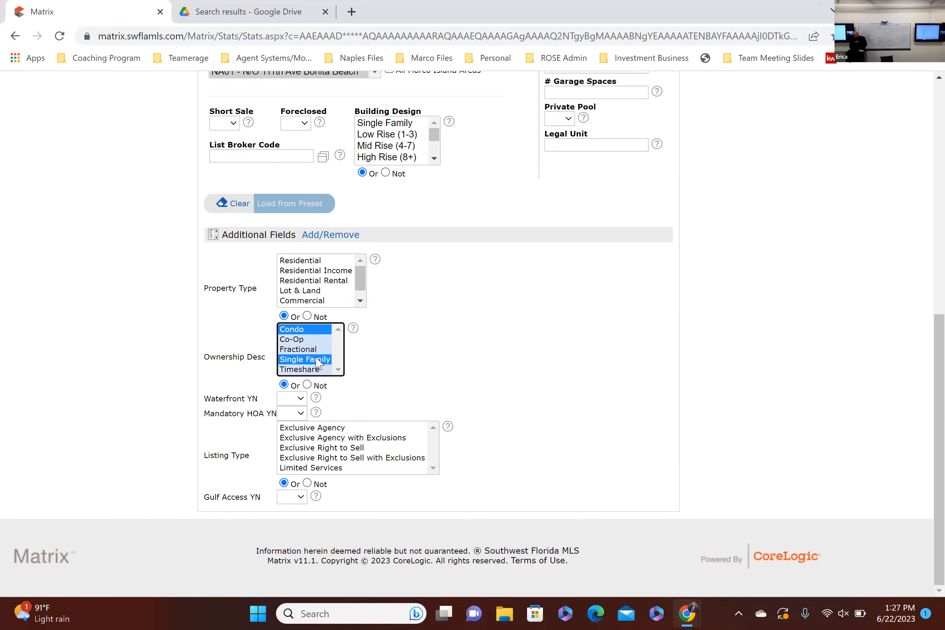
Step: Generate the months-of-inventory chart for condos and single-family homes and check individual months' values
scroll(420, 390, up, 5)
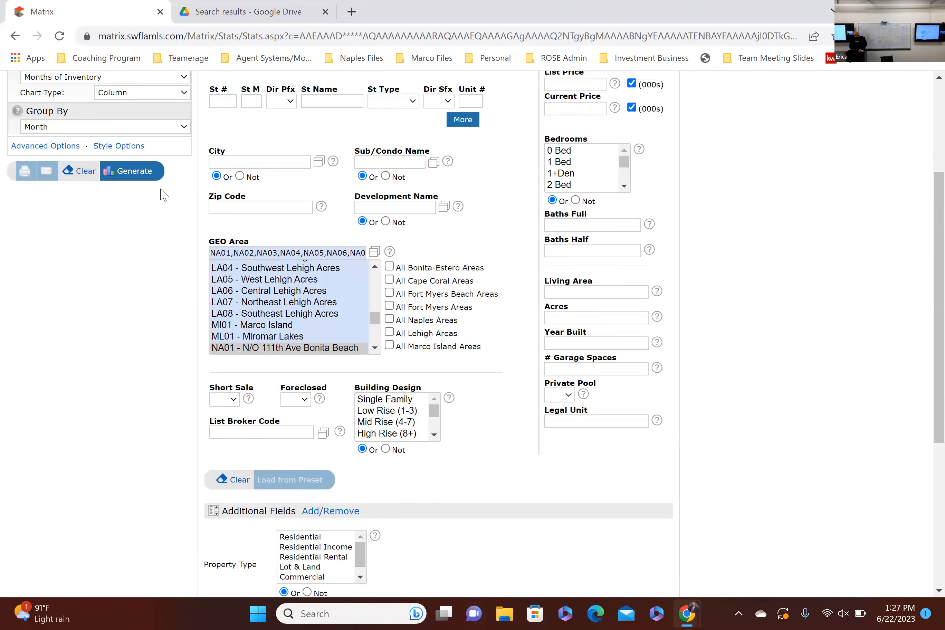
click(142, 169)
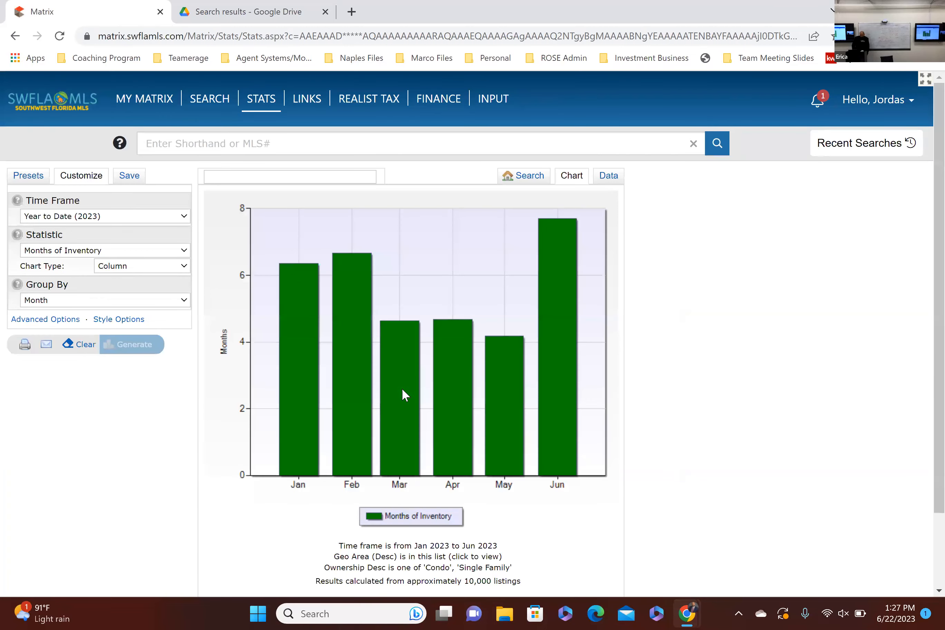
mouse_move(509, 393)
mouse_move(401, 386)
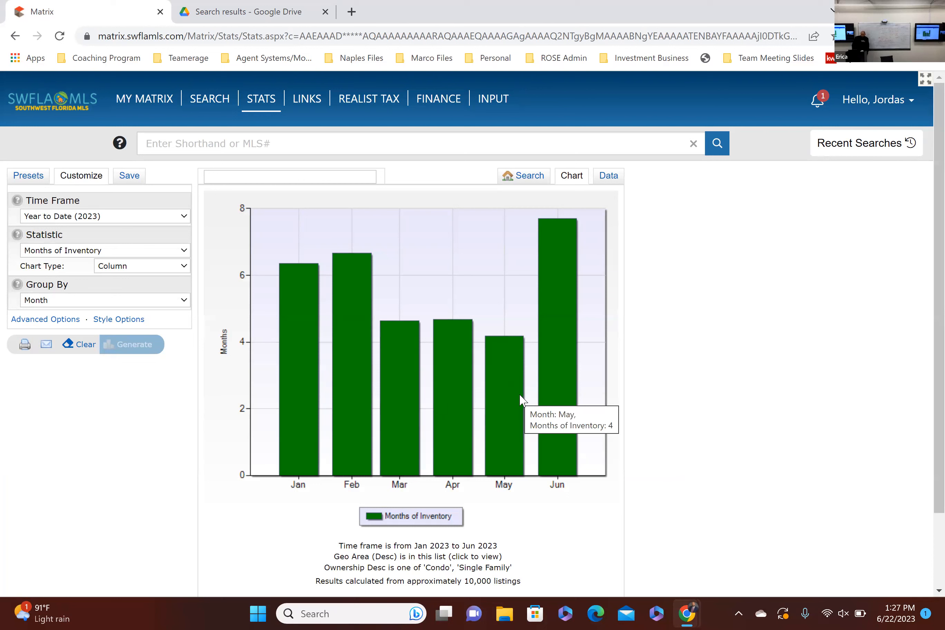
Step: Start a new Residential statistics search and set its development name to GOLDEN GATE CITY
click(538, 179)
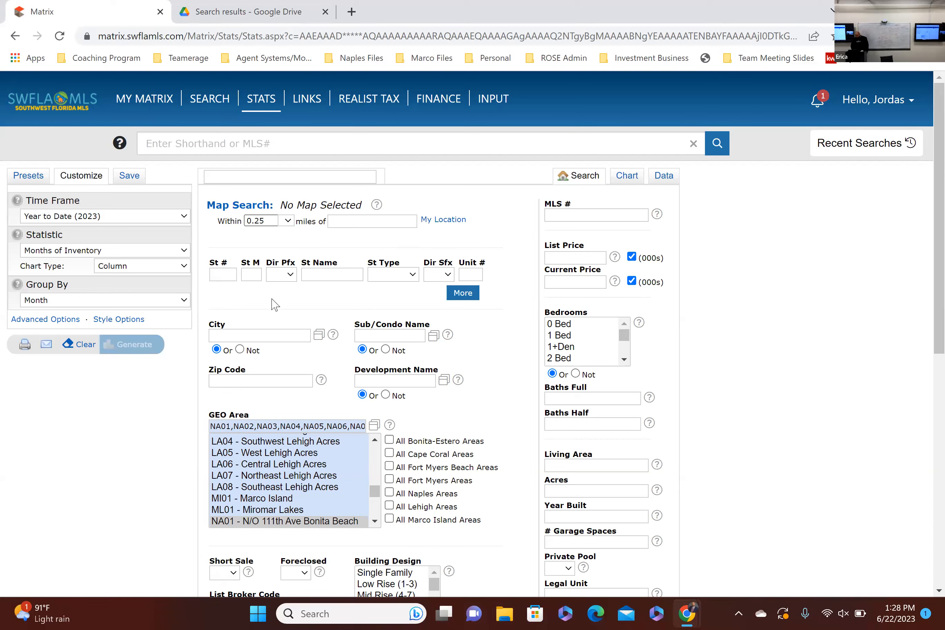
mouse_move(262, 102)
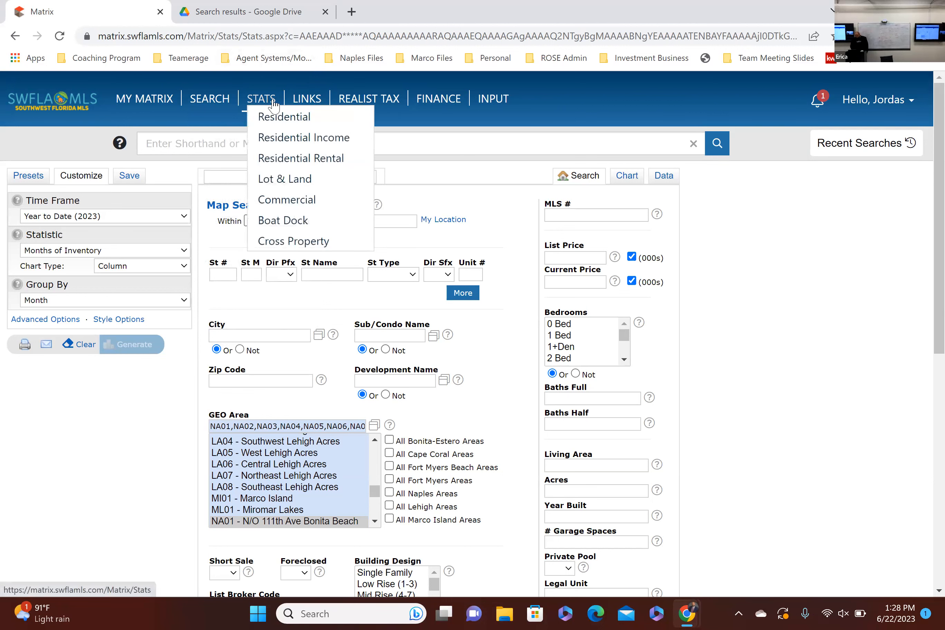
click(287, 122)
click(403, 382)
text(golden)
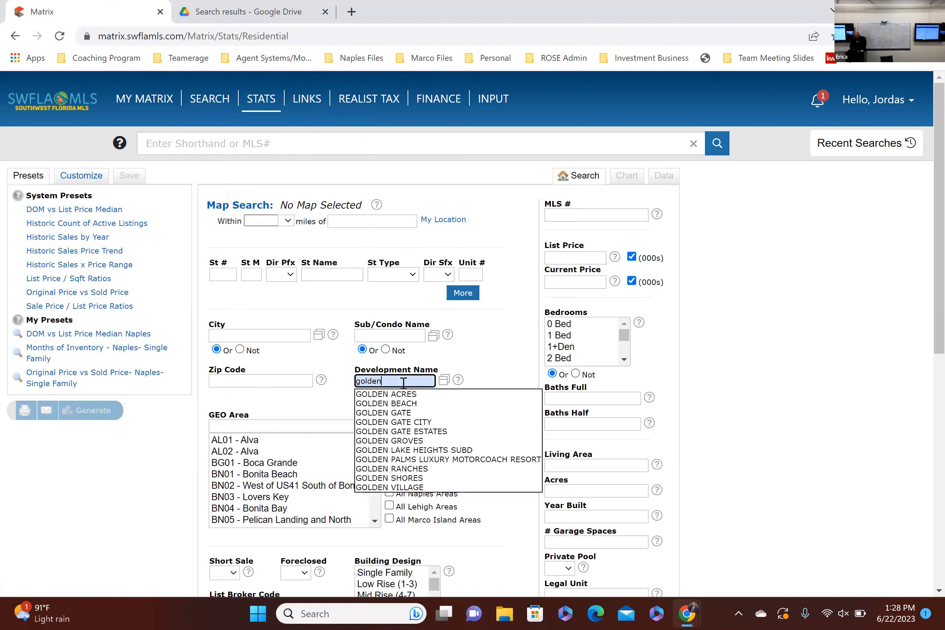
click(420, 423)
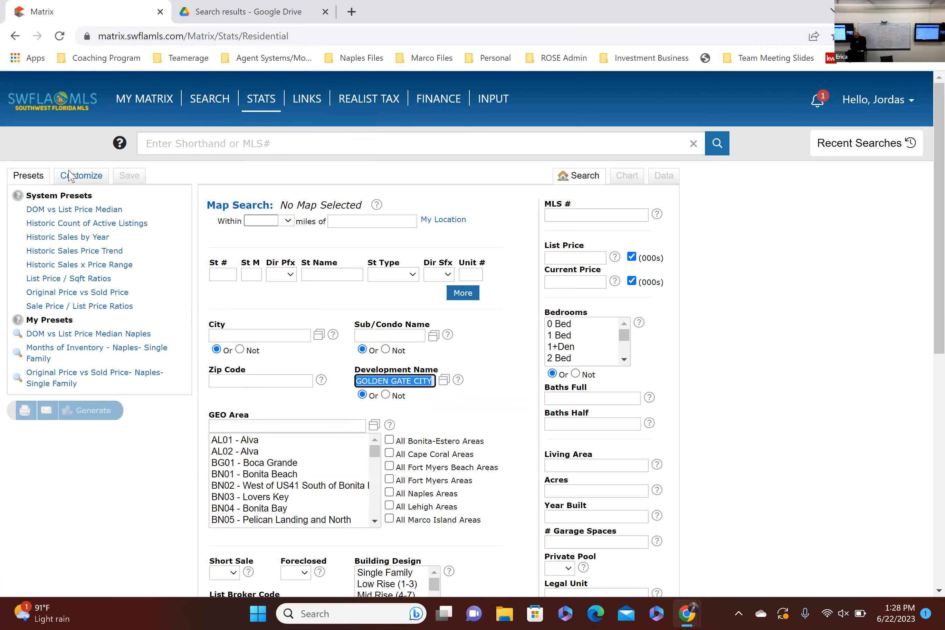
Step: Customize the chart with the time frame Year to Date (2023) and the statistic Months of Inventory
click(84, 181)
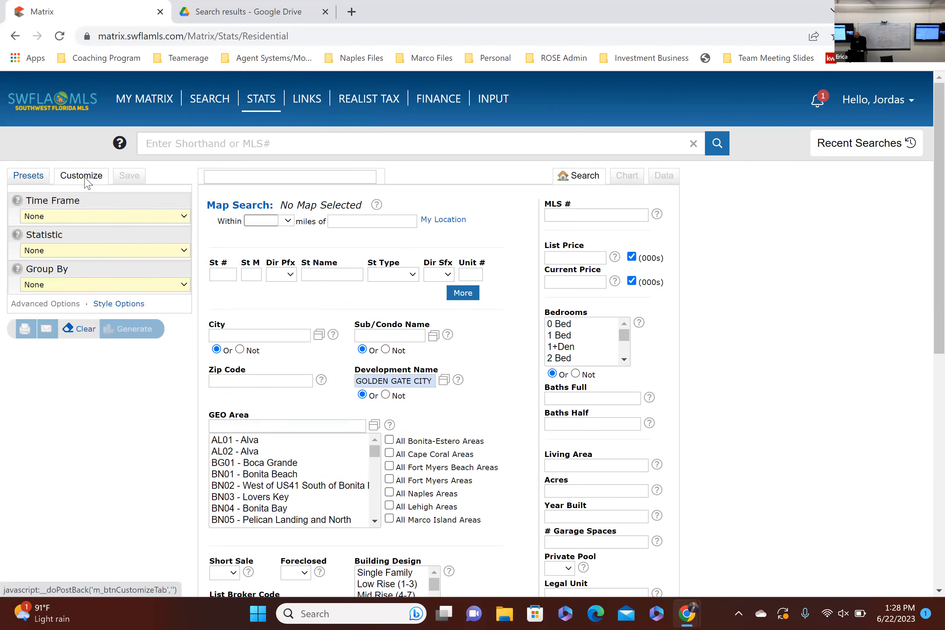
click(80, 213)
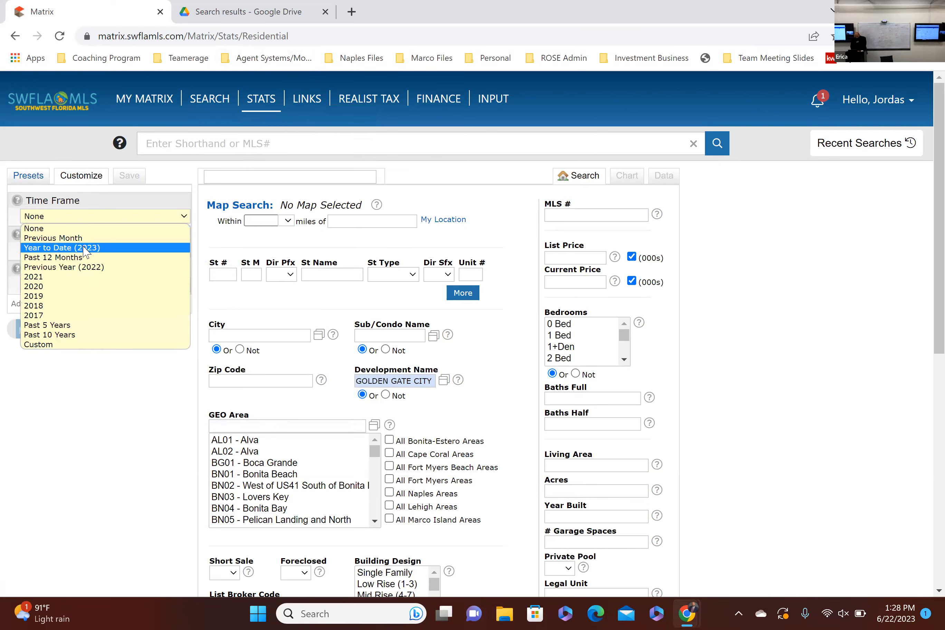
click(84, 246)
click(84, 251)
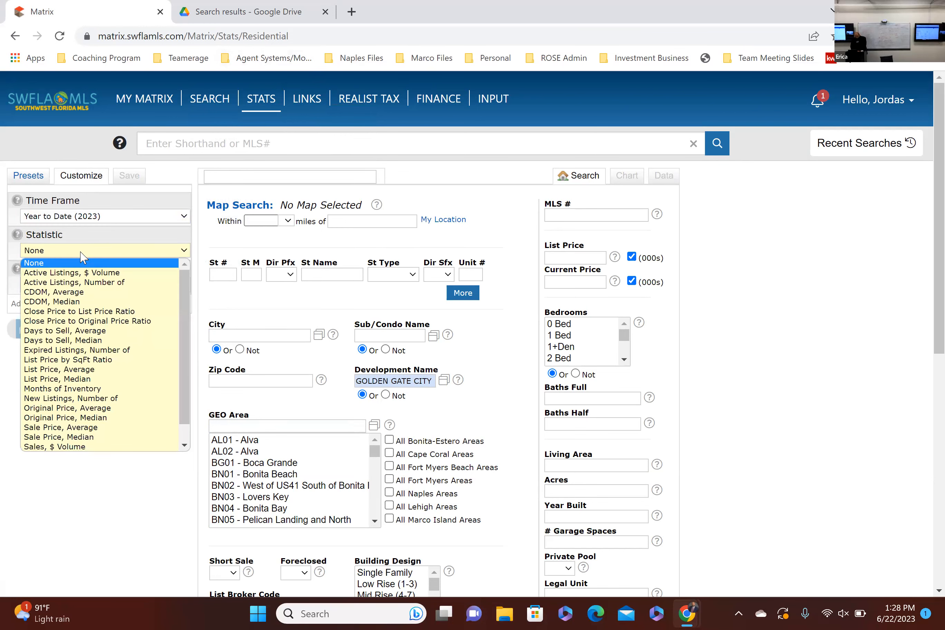
scroll(63, 397, down, 1)
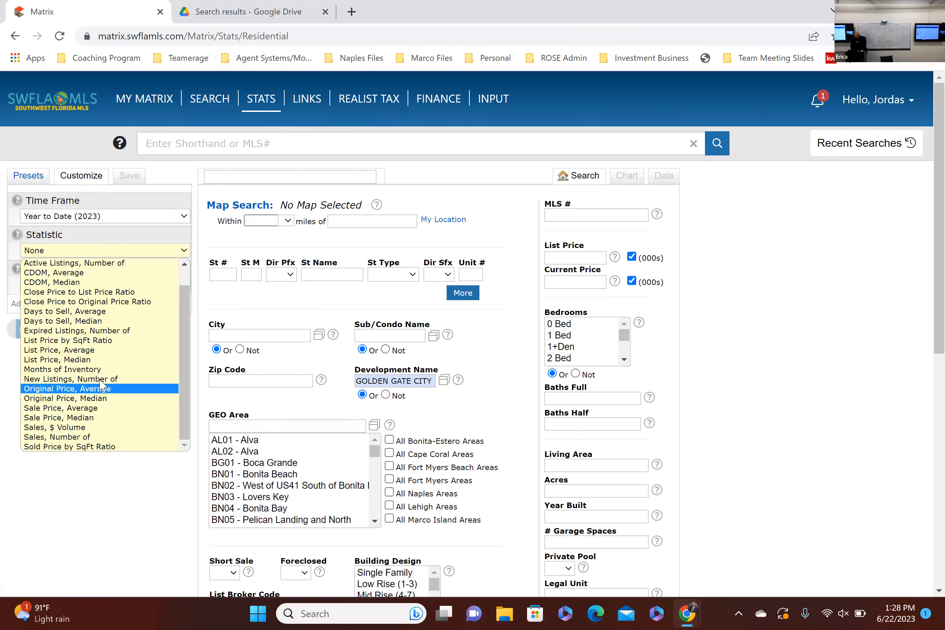
click(100, 371)
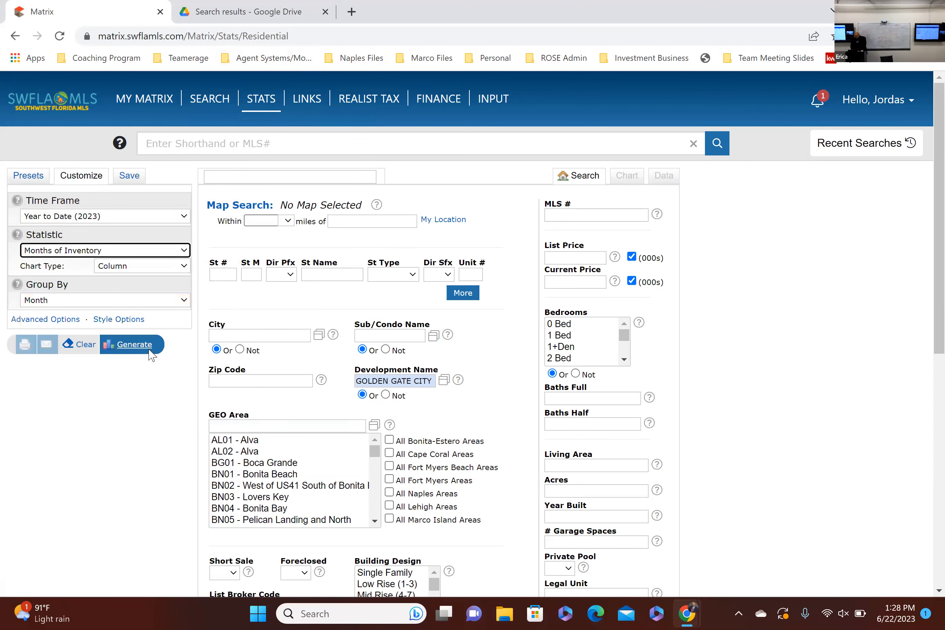
Step: Filter the GOLDEN GATE CITY search by the building design Single Family and generate the months-of-inventory chart
scroll(368, 427, down, 3)
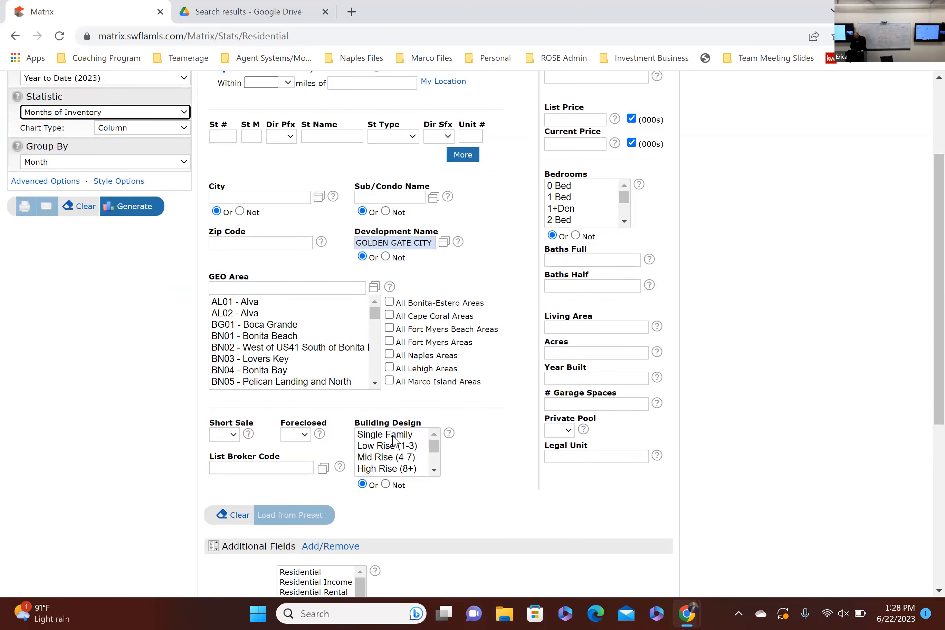
click(388, 439)
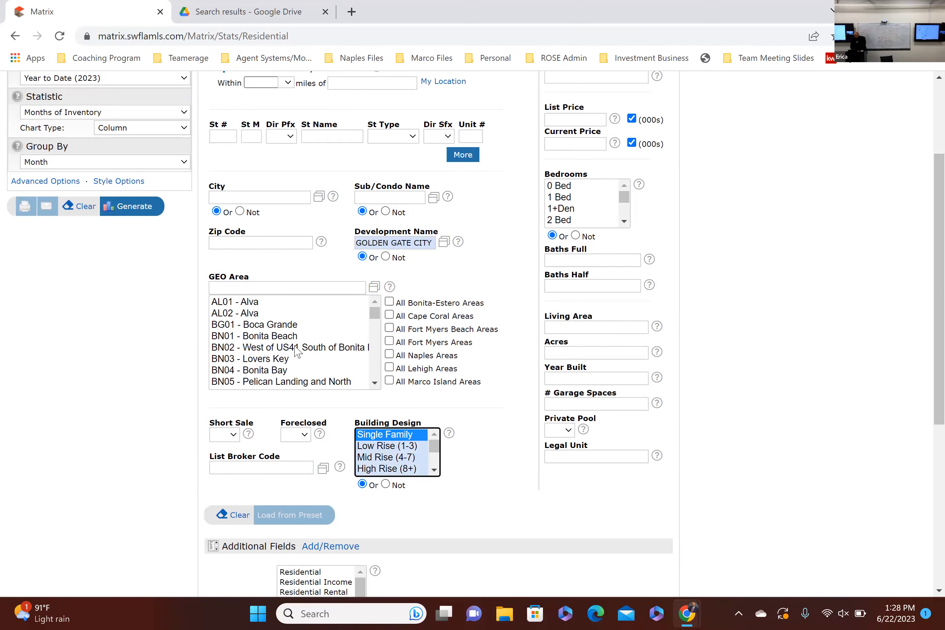
scroll(170, 333, up, 2)
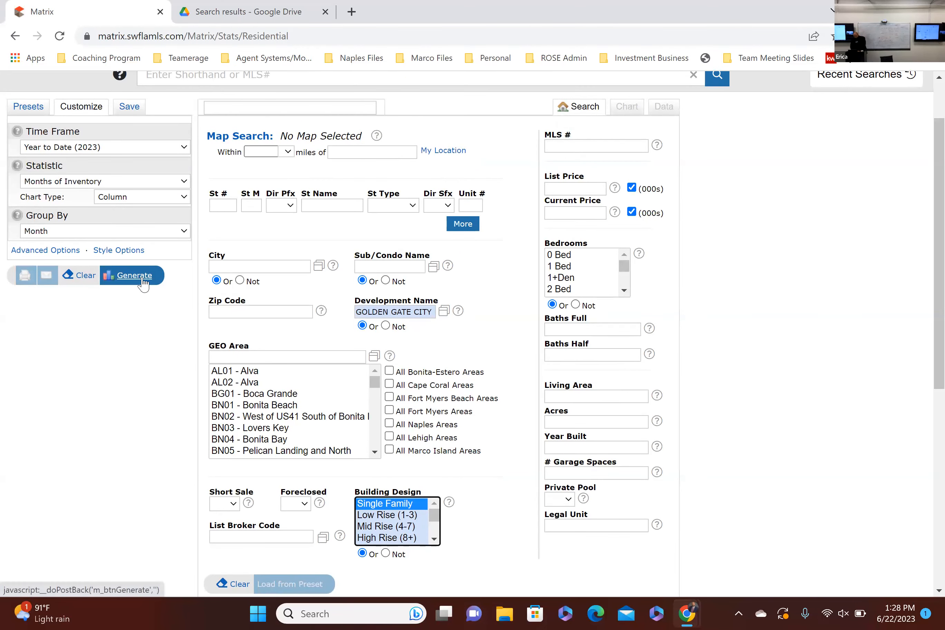
click(147, 279)
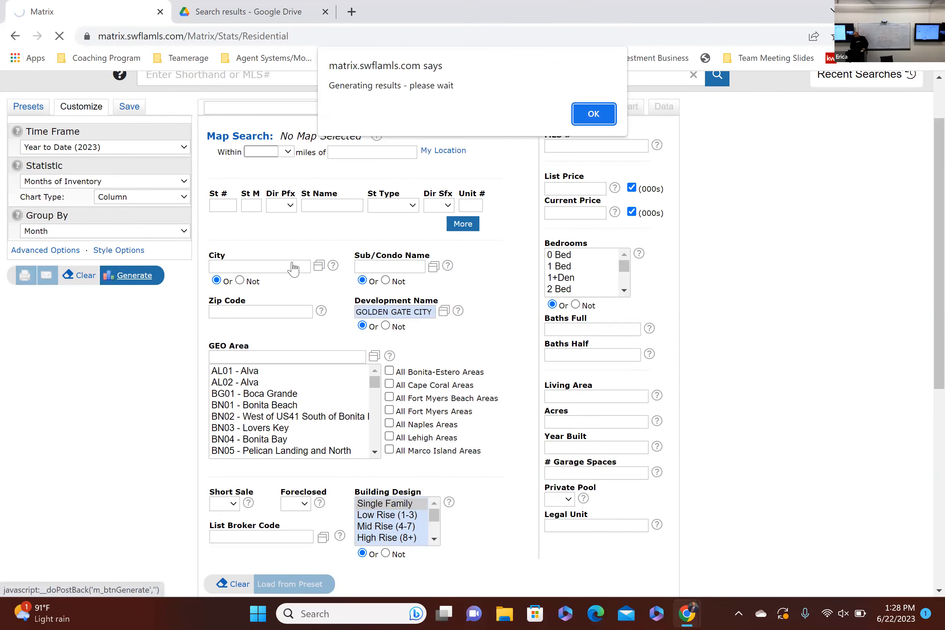
click(576, 117)
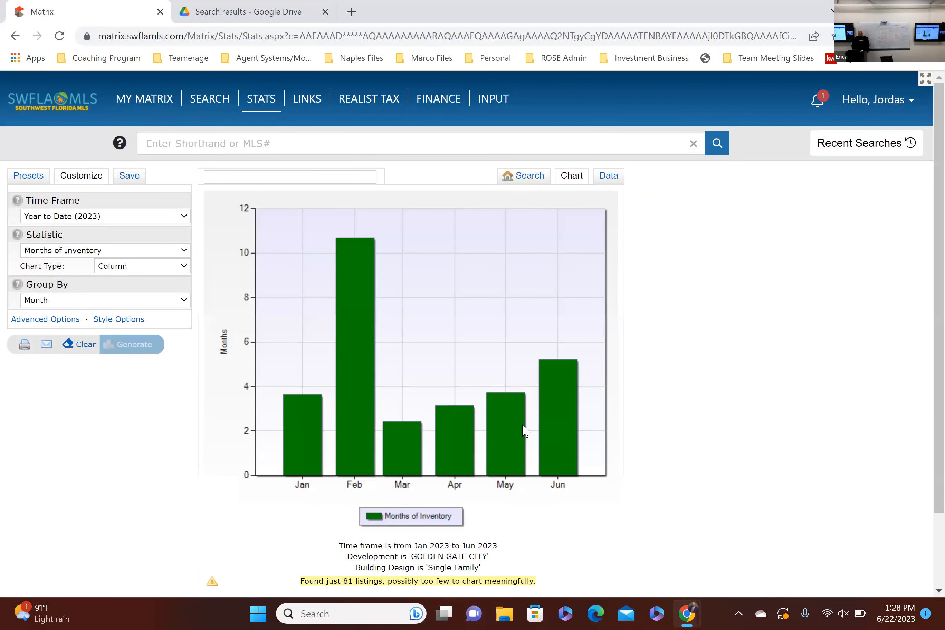
Step: Check individual months' values in the months-of-inventory chart for Golden Gate City single-family homes
mouse_move(522, 432)
mouse_move(463, 430)
mouse_move(409, 435)
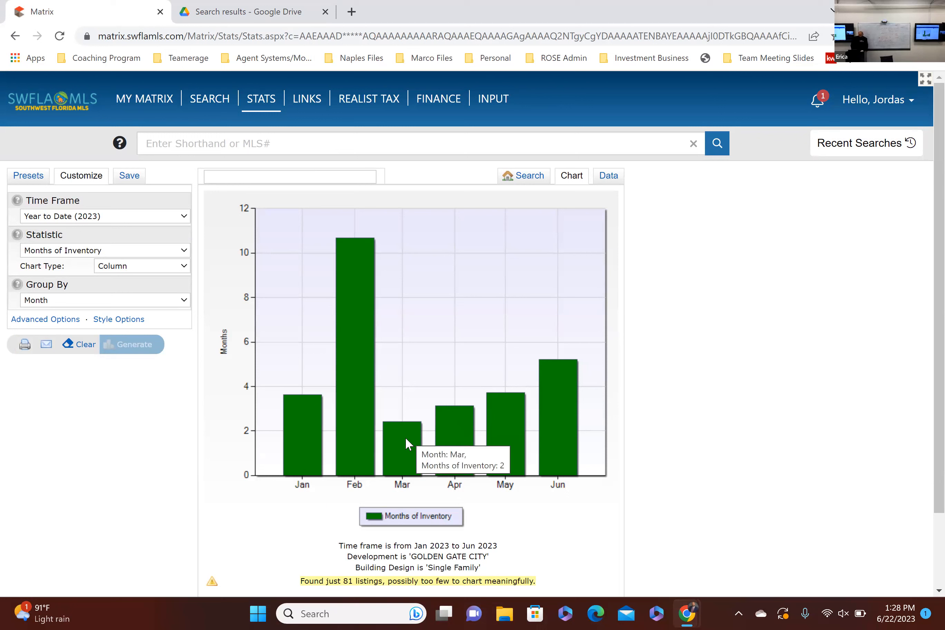
mouse_move(365, 393)
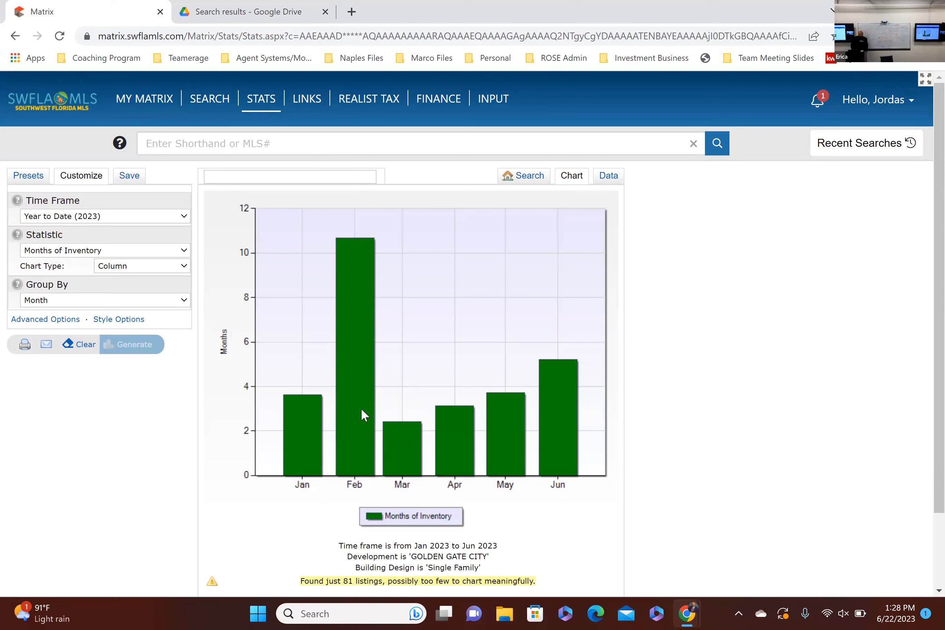
mouse_move(358, 412)
mouse_move(462, 451)
Step: Return to the search criteria, change the statistic to Close Price to List Price Ratio and generate the chart
click(517, 179)
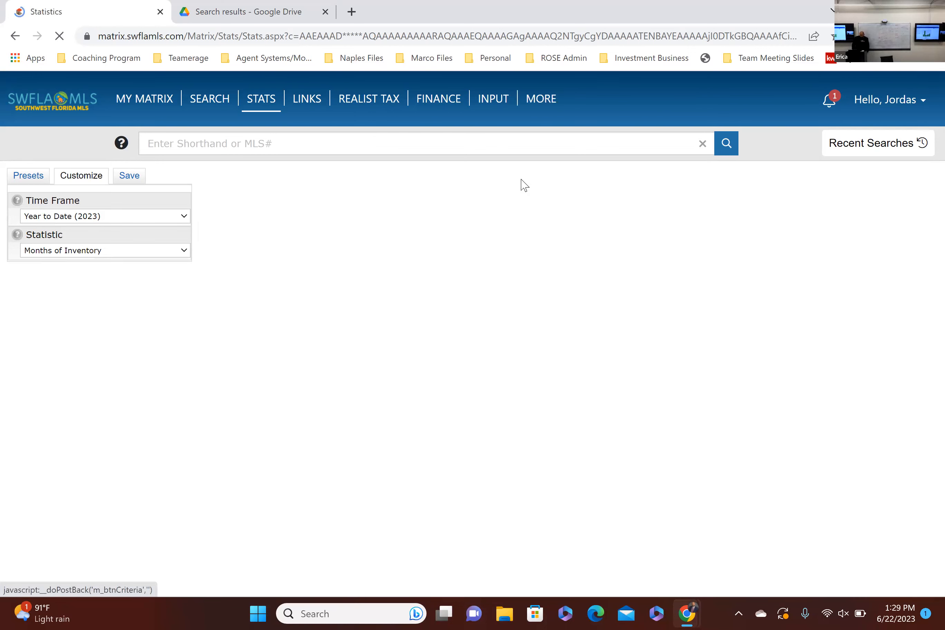
scroll(382, 447, down, 2)
scroll(448, 555, down, 2)
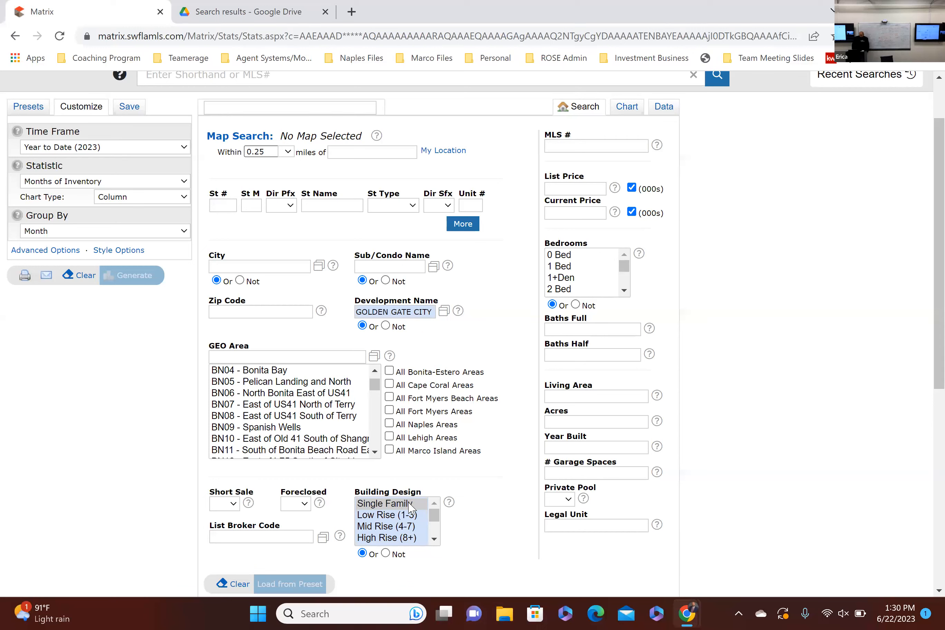
click(72, 184)
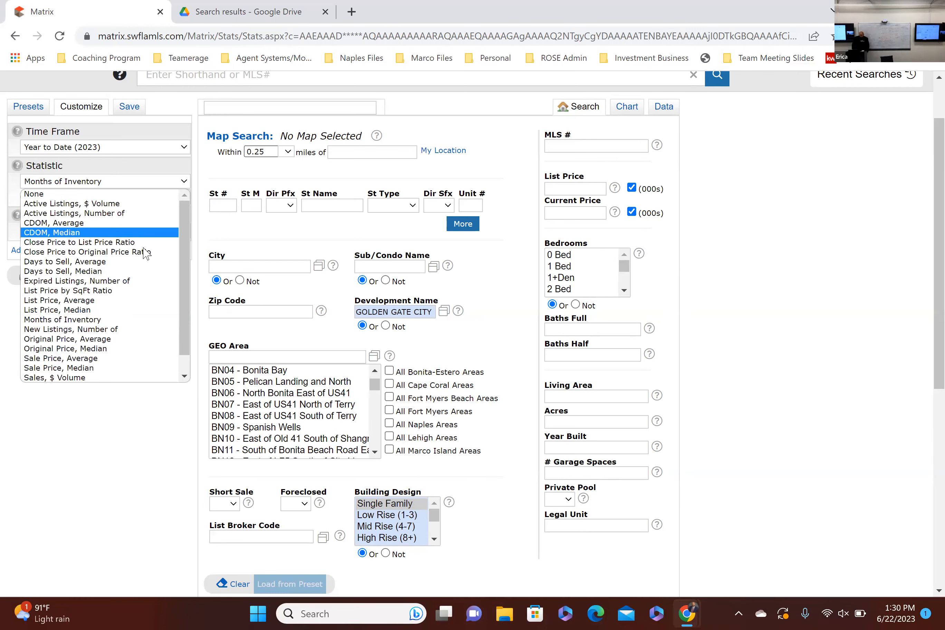
scroll(159, 311, down, 1)
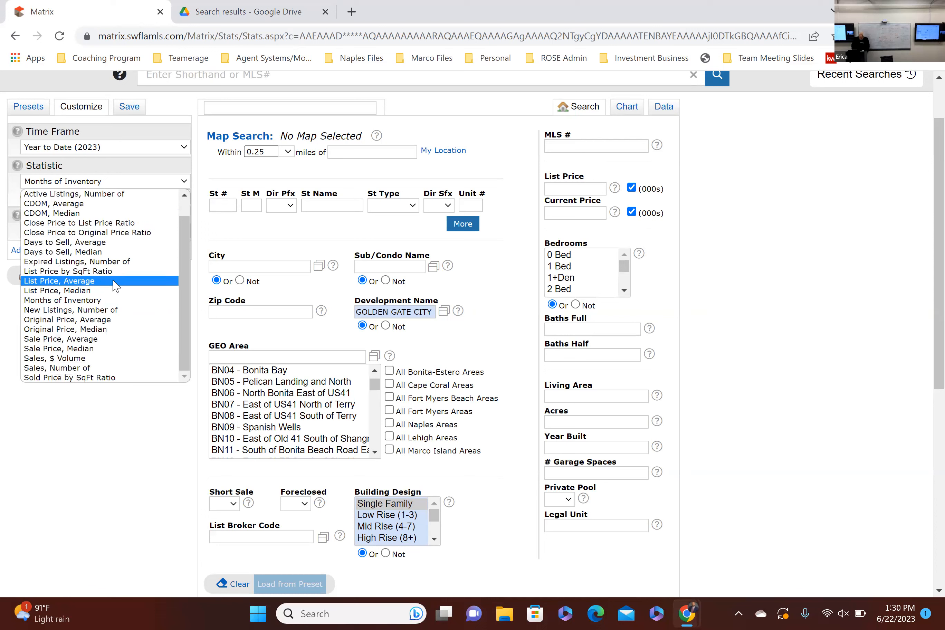
click(126, 224)
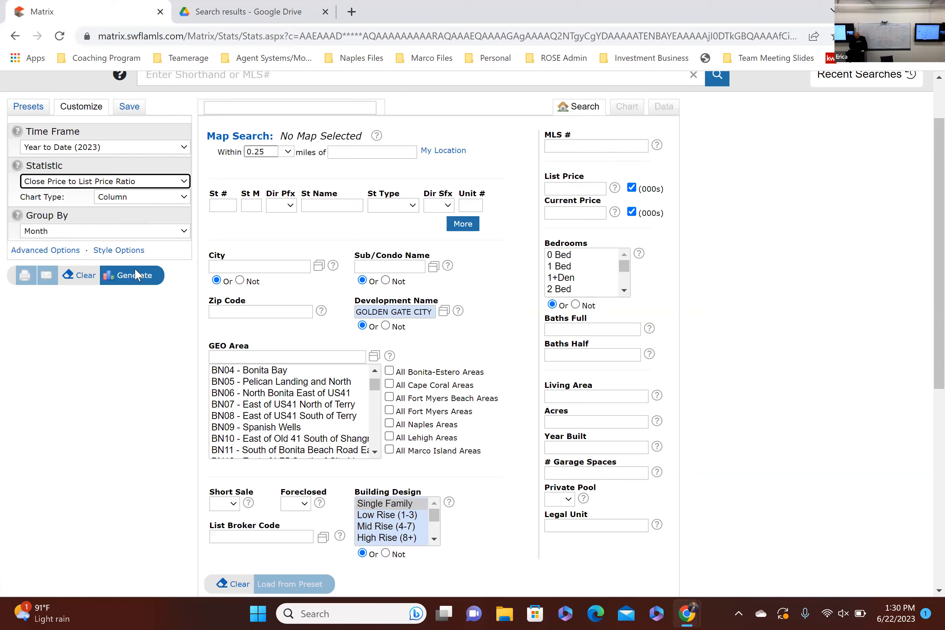
click(150, 278)
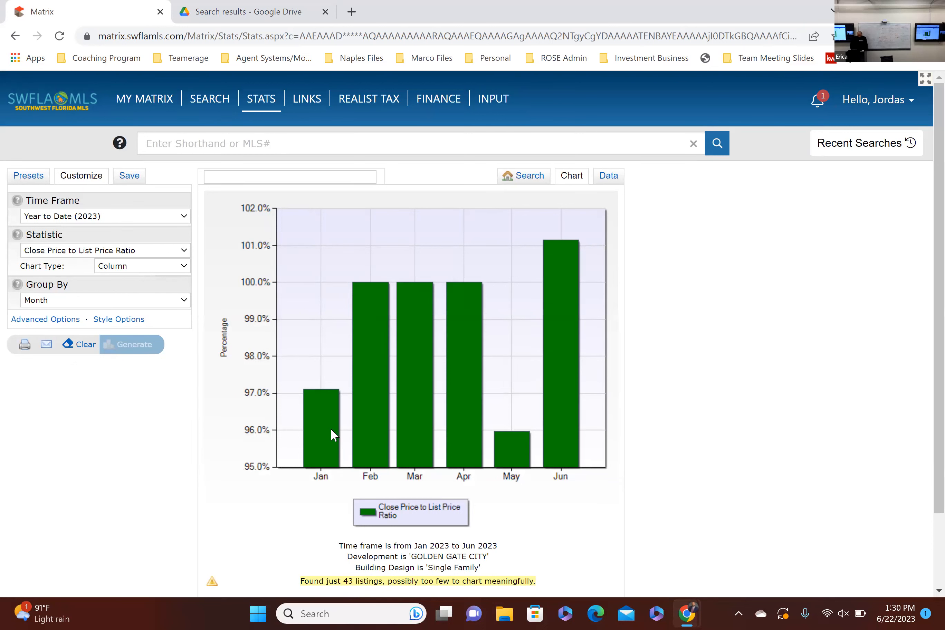
Step: Examine individual months' bars in the Close Price to List Price Ratio chart
mouse_move(320, 432)
mouse_move(422, 418)
mouse_move(519, 461)
Step: Show the advanced options, add Close Price to Original Price Ratio as the secondary statistic and regenerate the chart
click(55, 321)
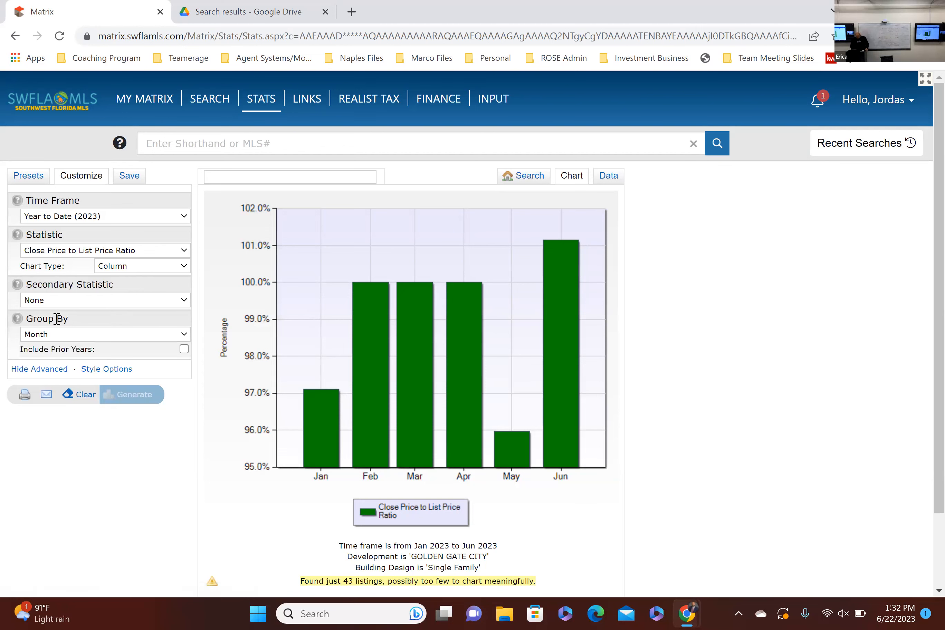
click(76, 304)
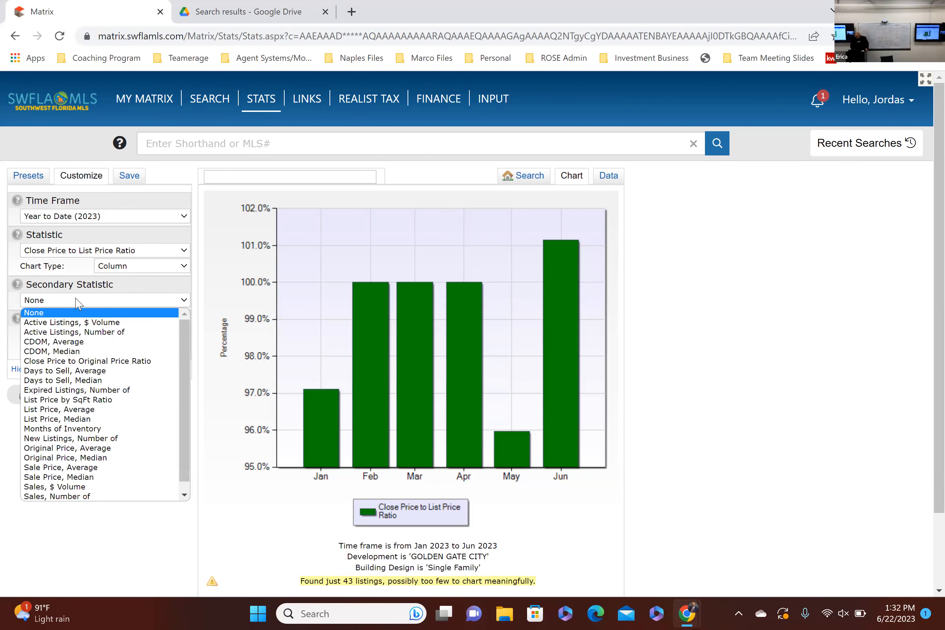
click(69, 365)
click(119, 399)
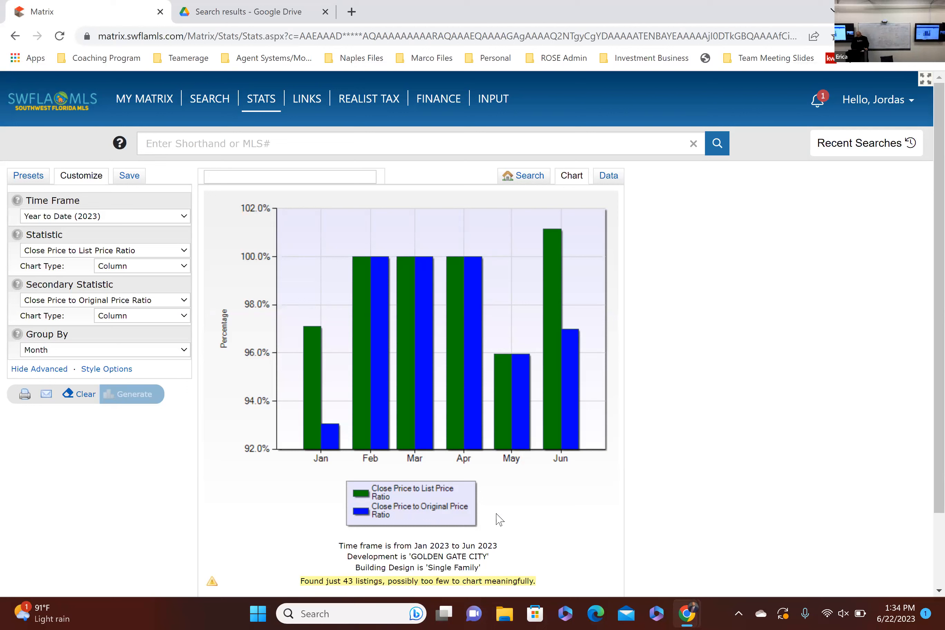
Step: Return to the search criteria, reset the secondary statistic to None and hide the advanced options
click(145, 316)
click(159, 301)
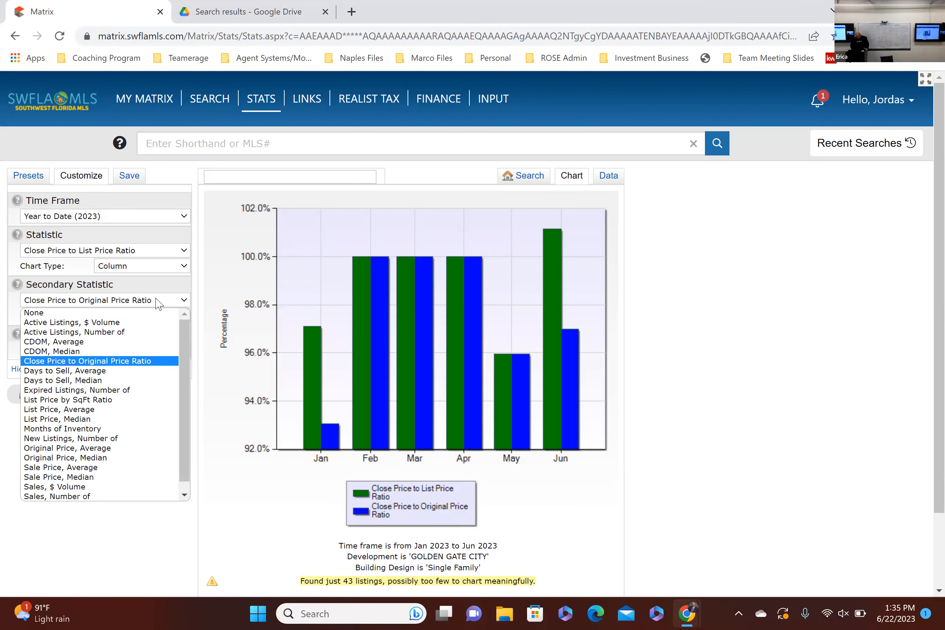
click(525, 176)
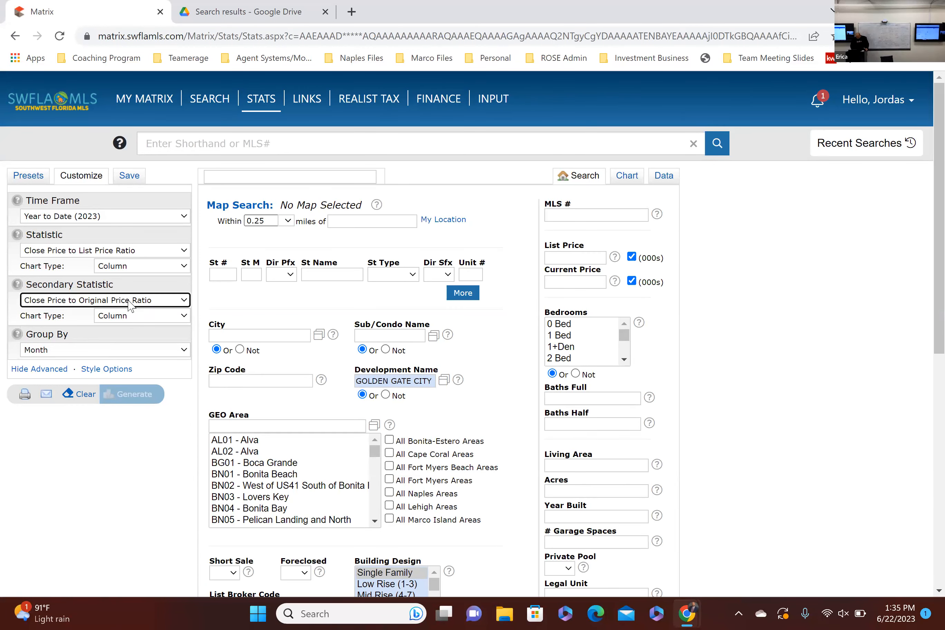
click(129, 301)
click(108, 313)
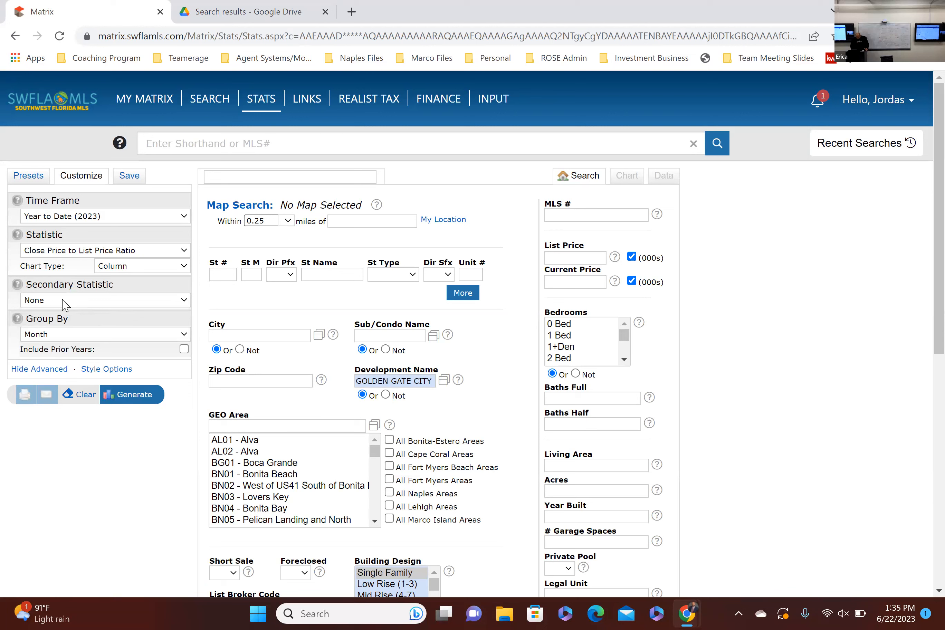
click(61, 369)
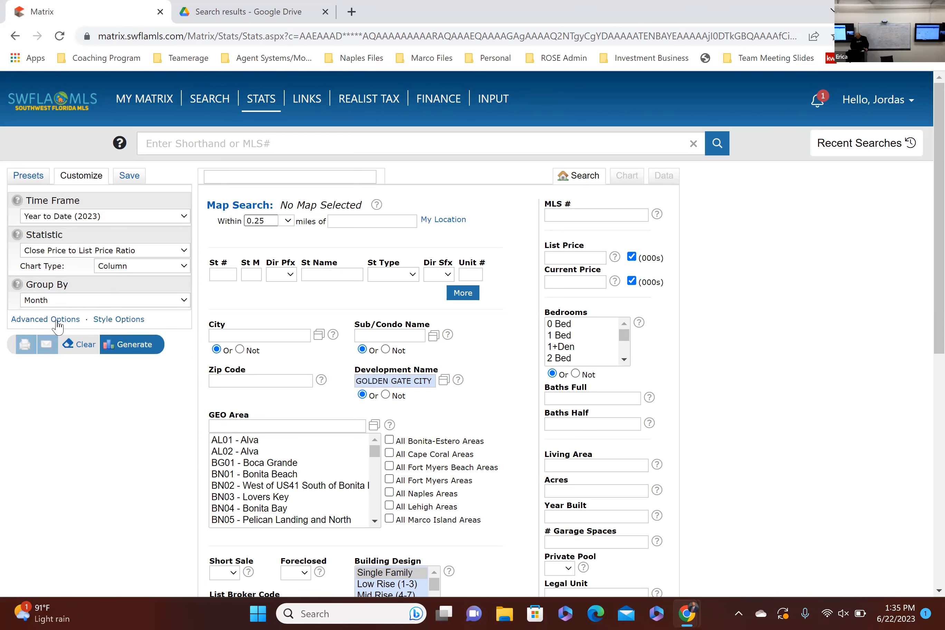
click(57, 322)
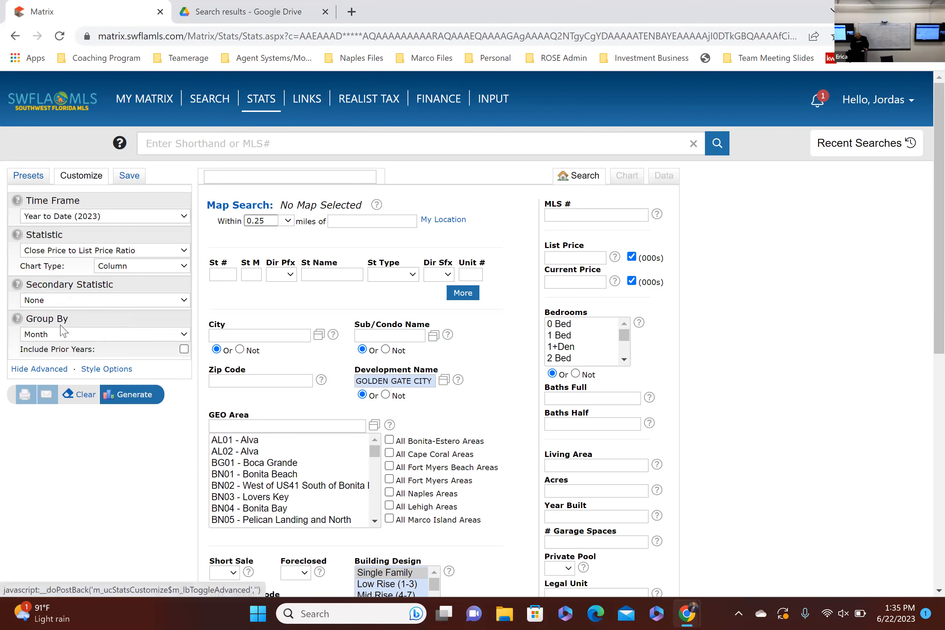
click(61, 370)
Step: Change the statistic to Days to Sell, Average and generate the year-to-date chart
click(78, 252)
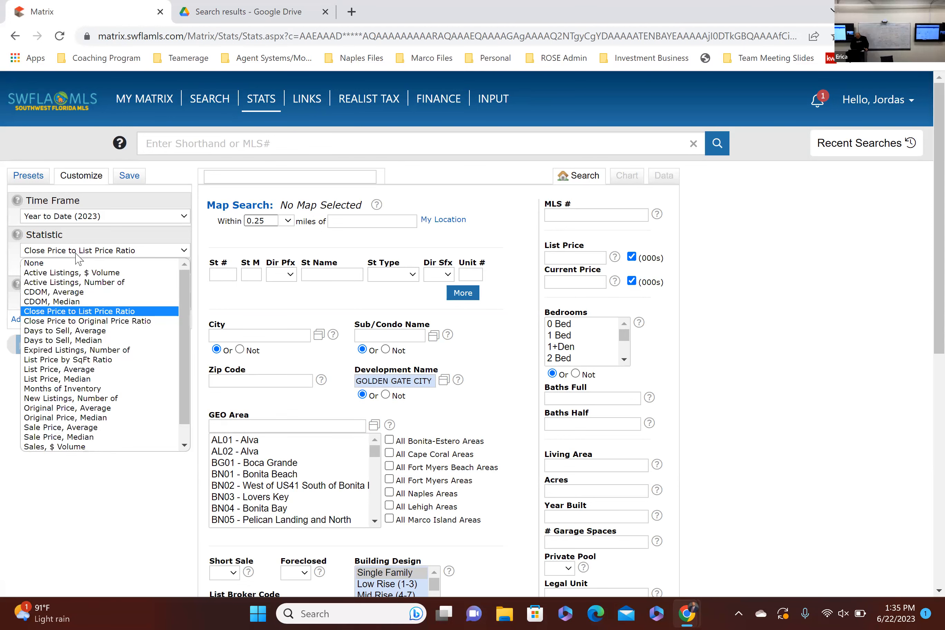
scroll(150, 331, down, 1)
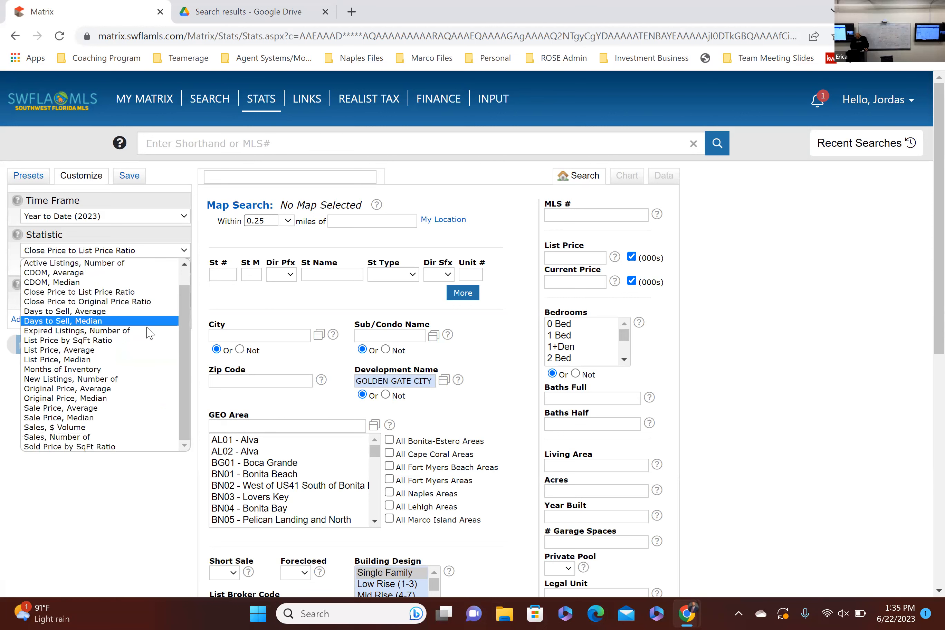
scroll(145, 337, up, 1)
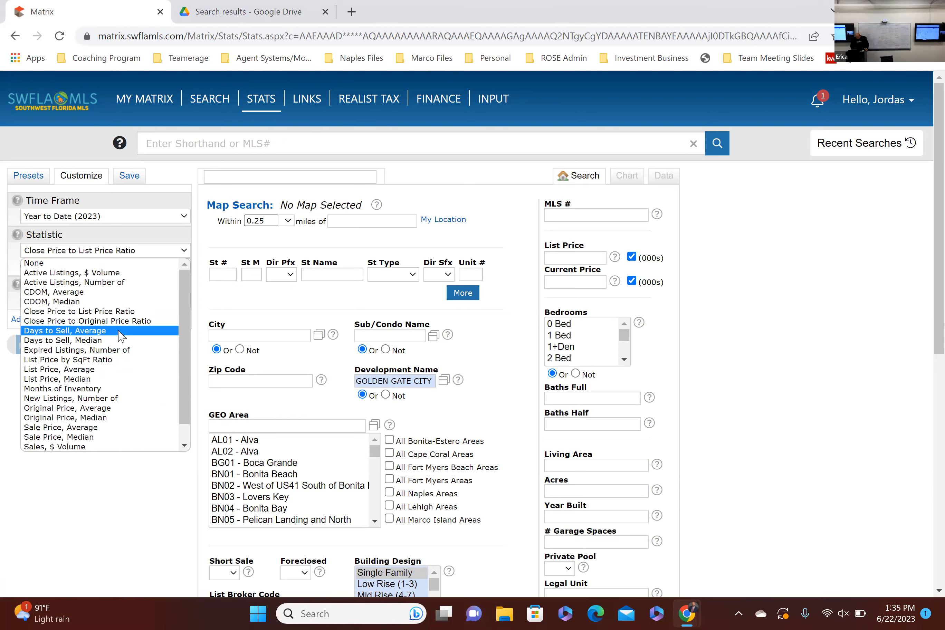
click(119, 332)
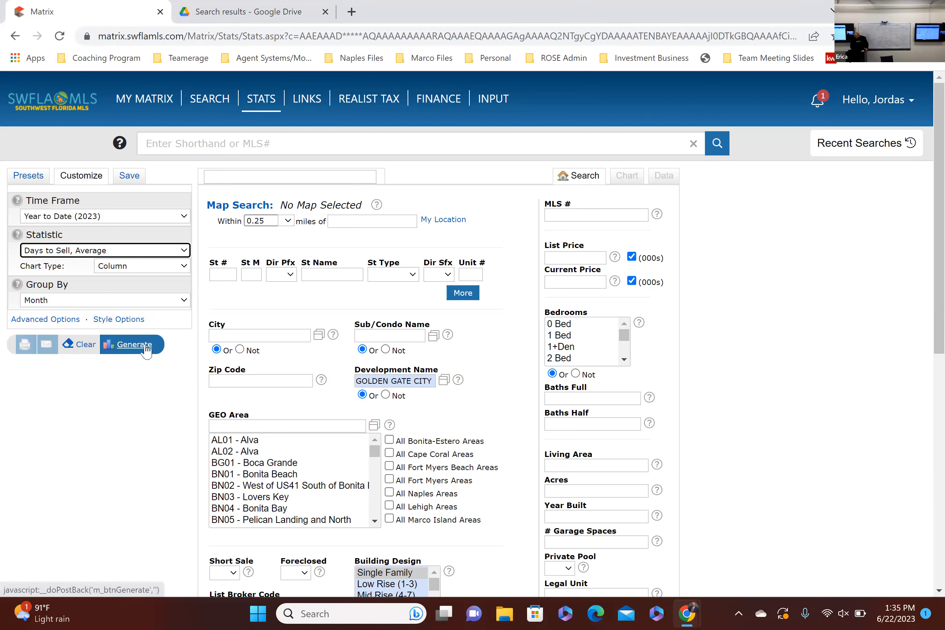
click(147, 345)
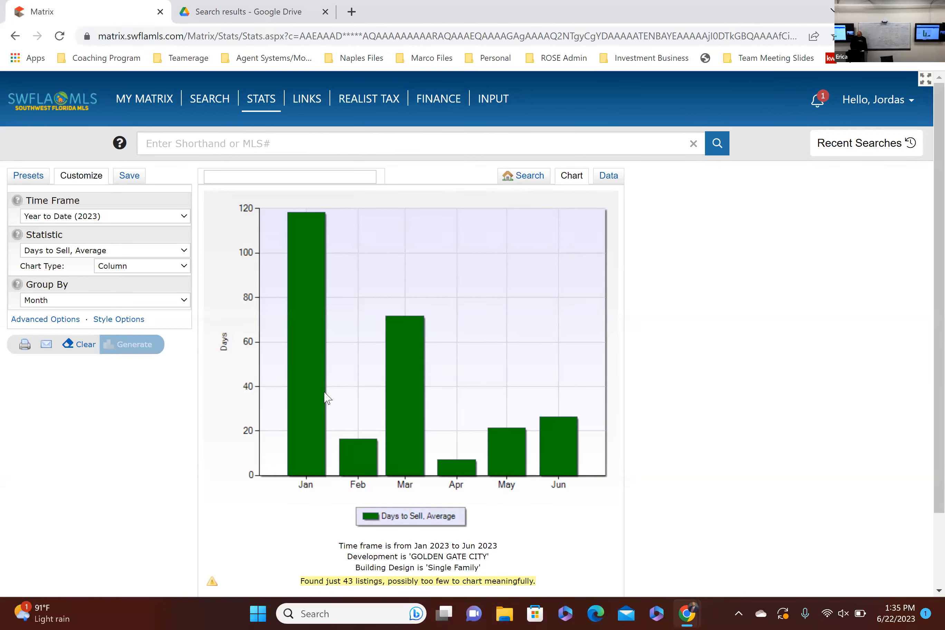
Step: Check the average days to sell for individual months in the chart
mouse_move(326, 396)
mouse_move(364, 463)
mouse_move(416, 424)
mouse_move(503, 464)
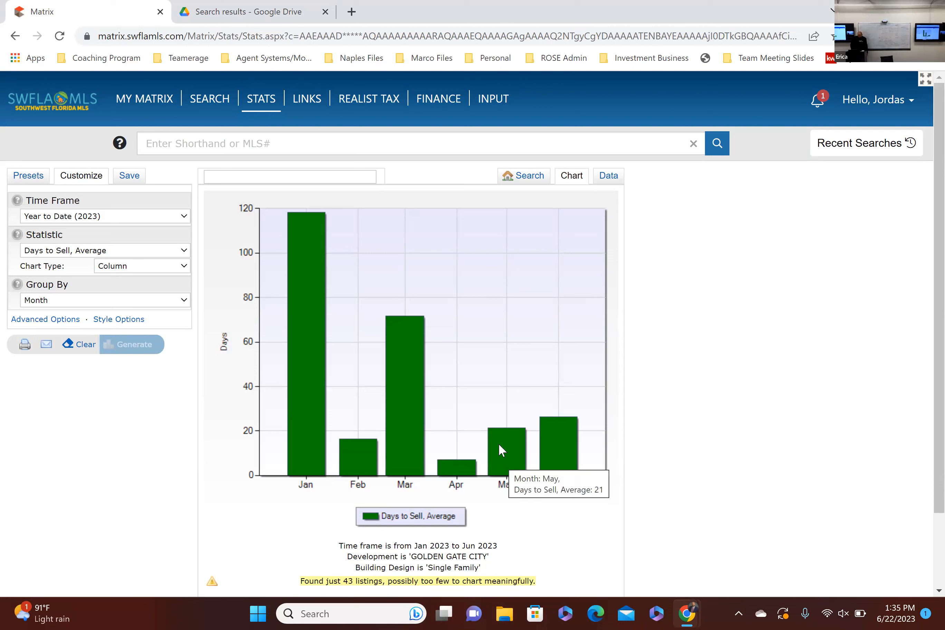
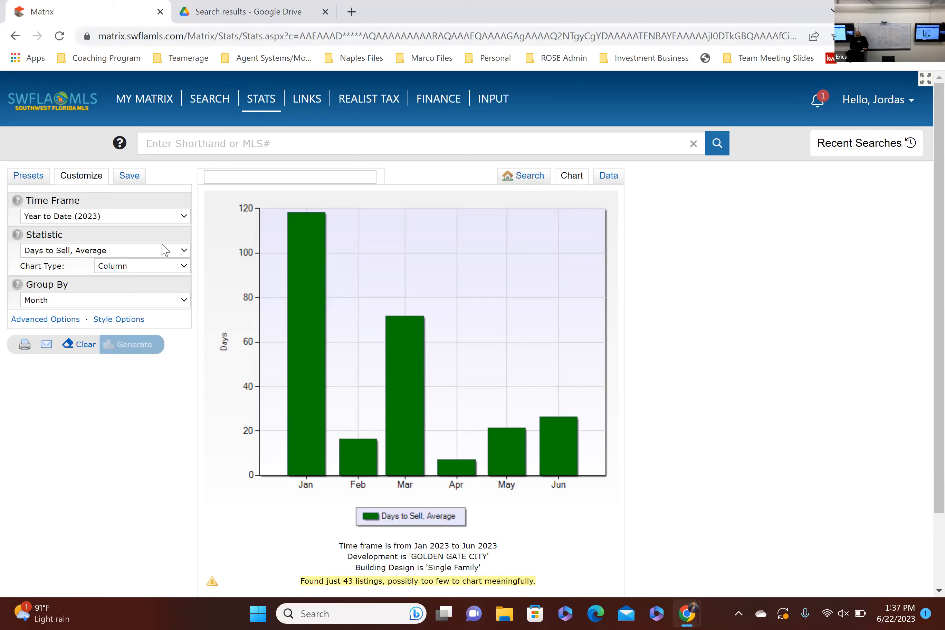
Step: Return to the search criteria and set the statistic to Active Listings, Number of
click(165, 250)
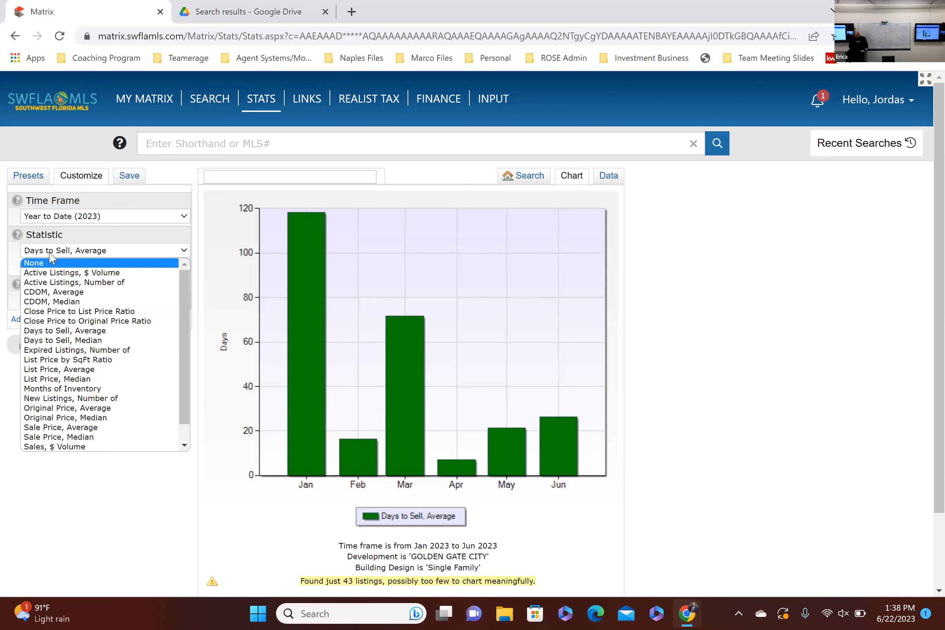
click(151, 568)
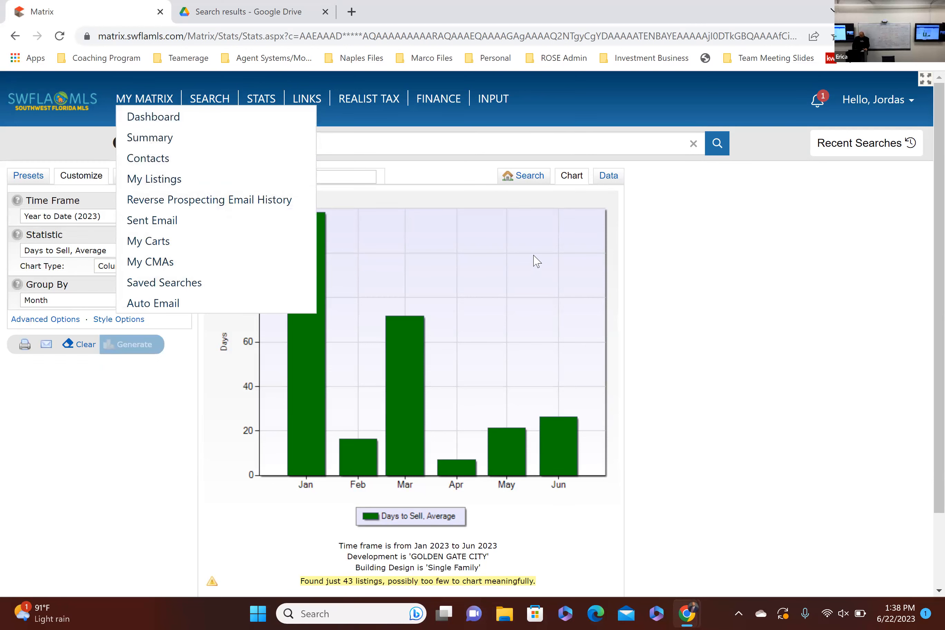
click(531, 181)
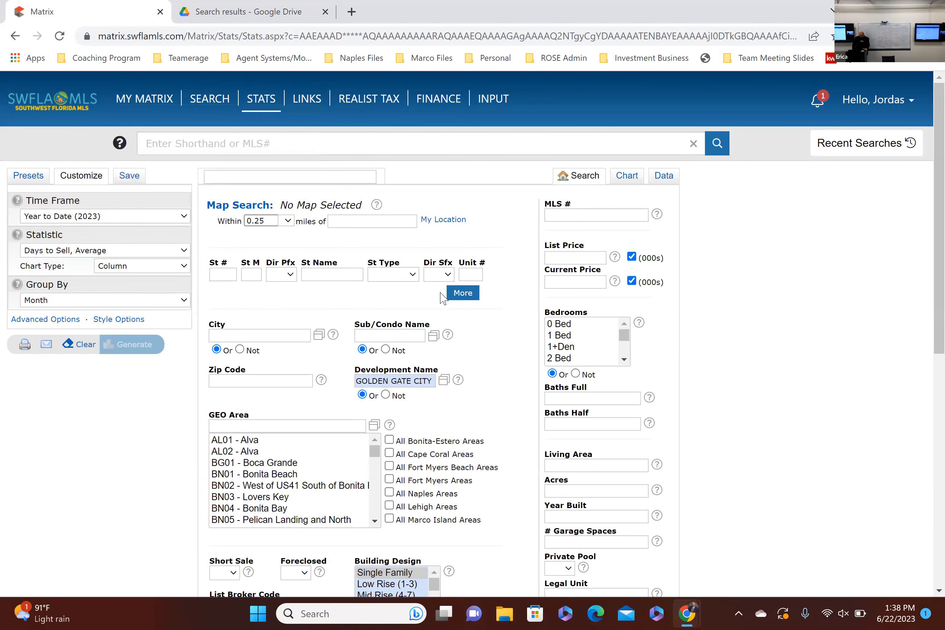
scroll(427, 291, down, 1)
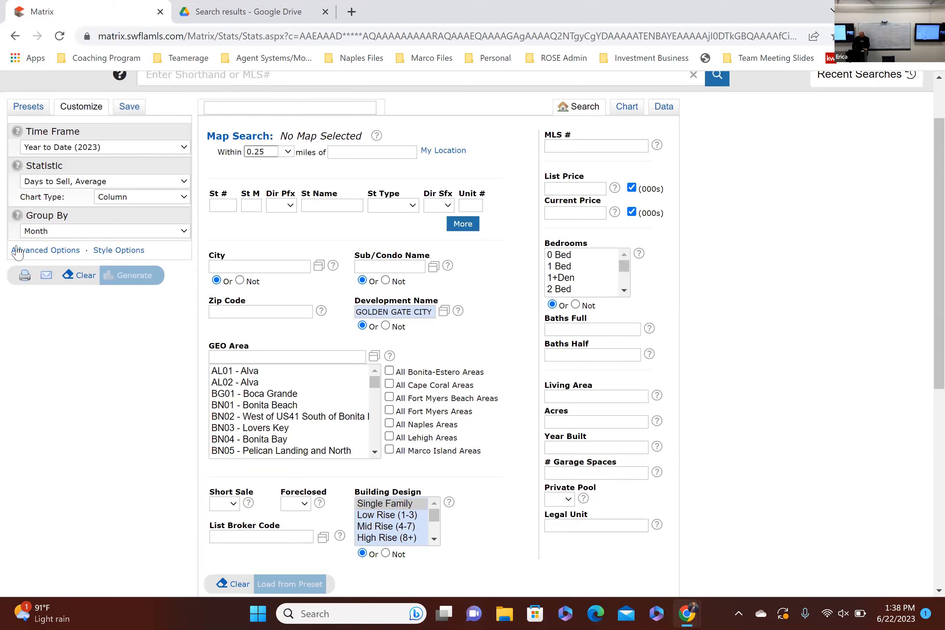
click(92, 185)
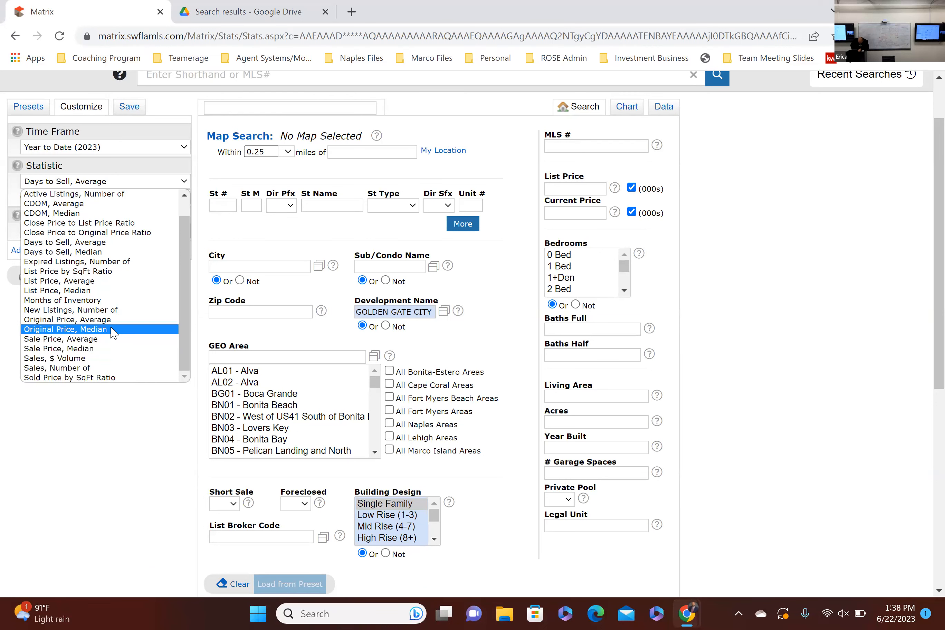
scroll(109, 290, up, 1)
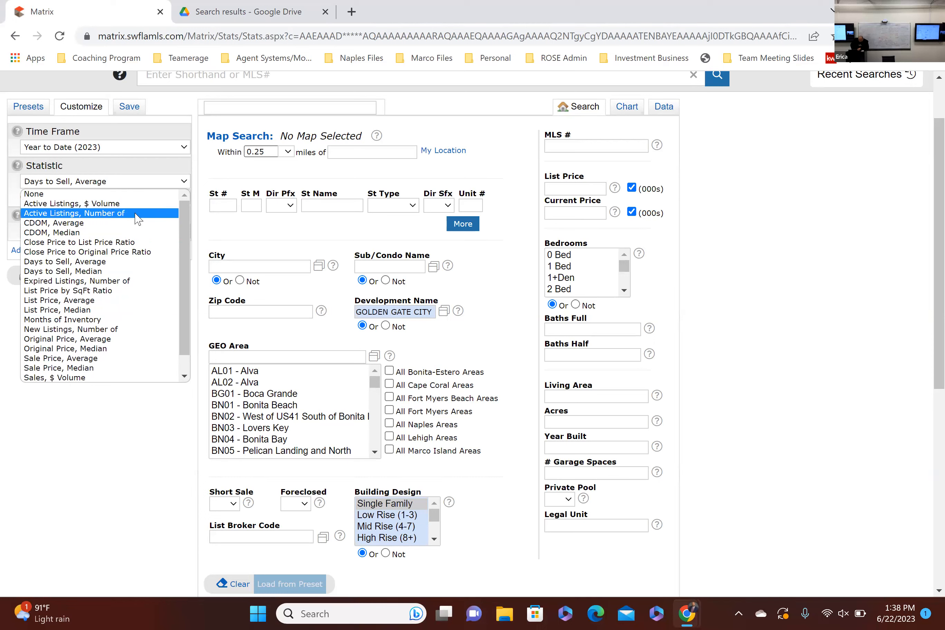
click(137, 214)
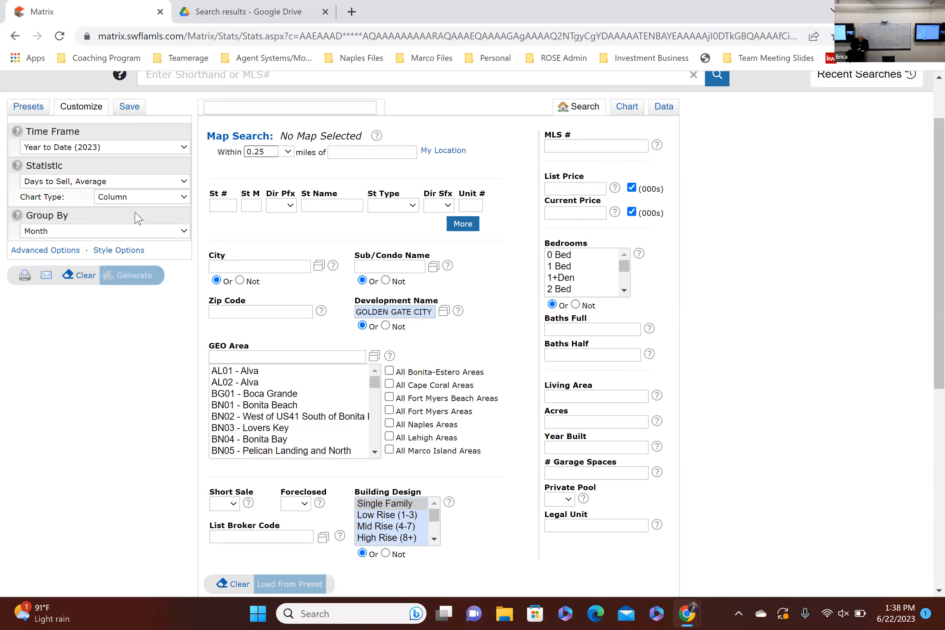
Step: Show the advanced options, set the secondary statistic to Sales, Number of and generate the year-to-date chart
click(65, 252)
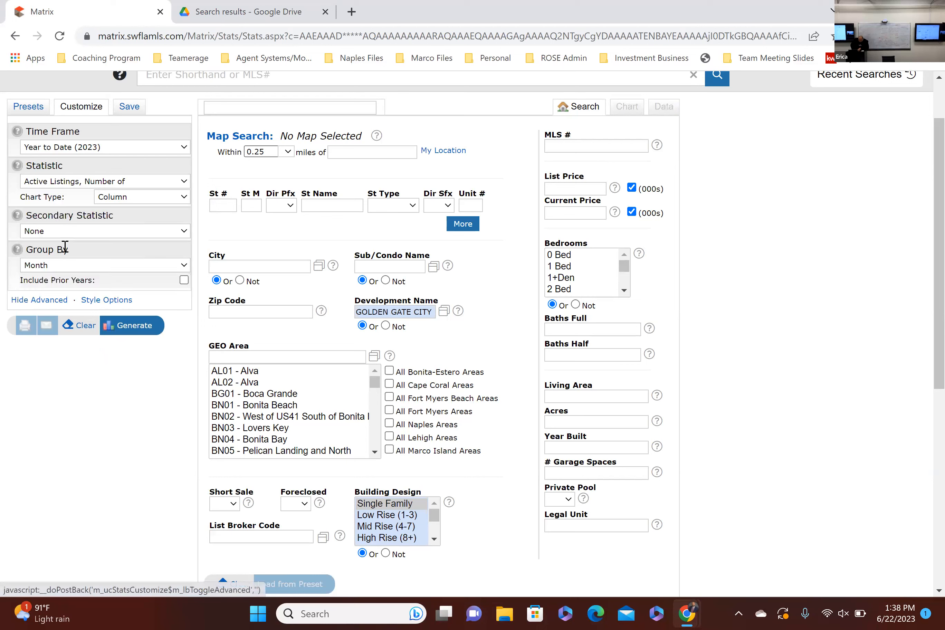
click(82, 231)
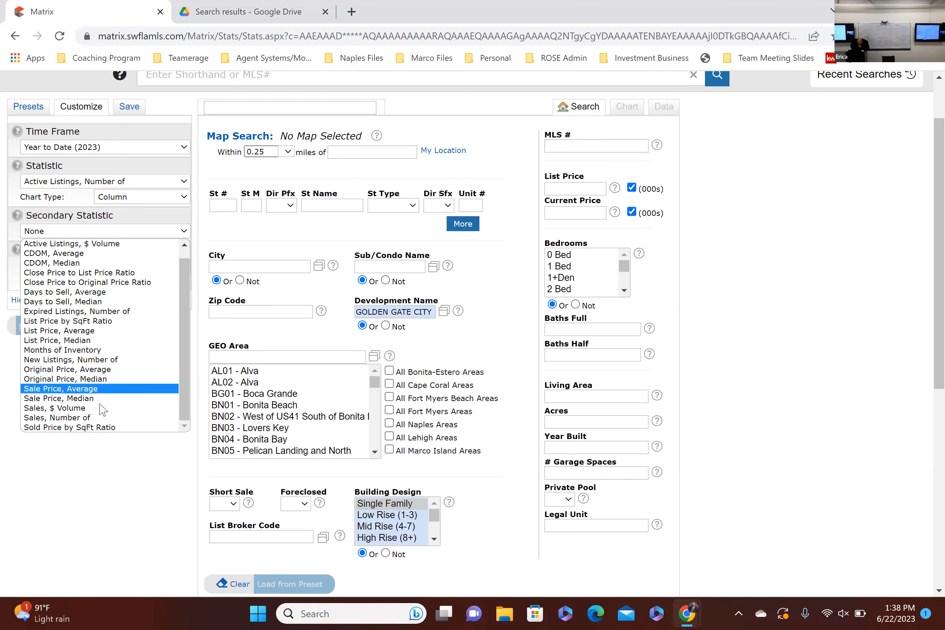
click(100, 418)
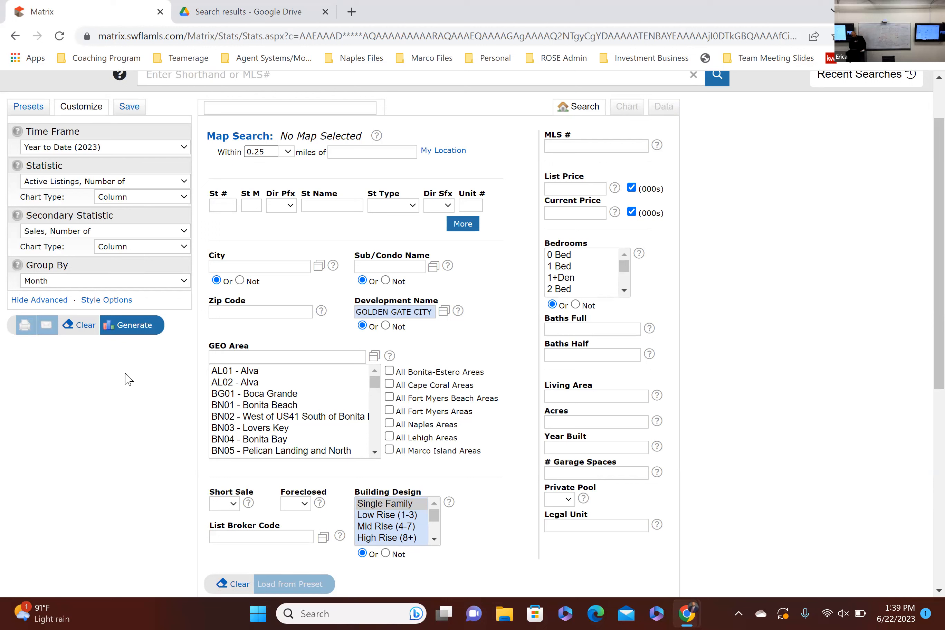
click(141, 328)
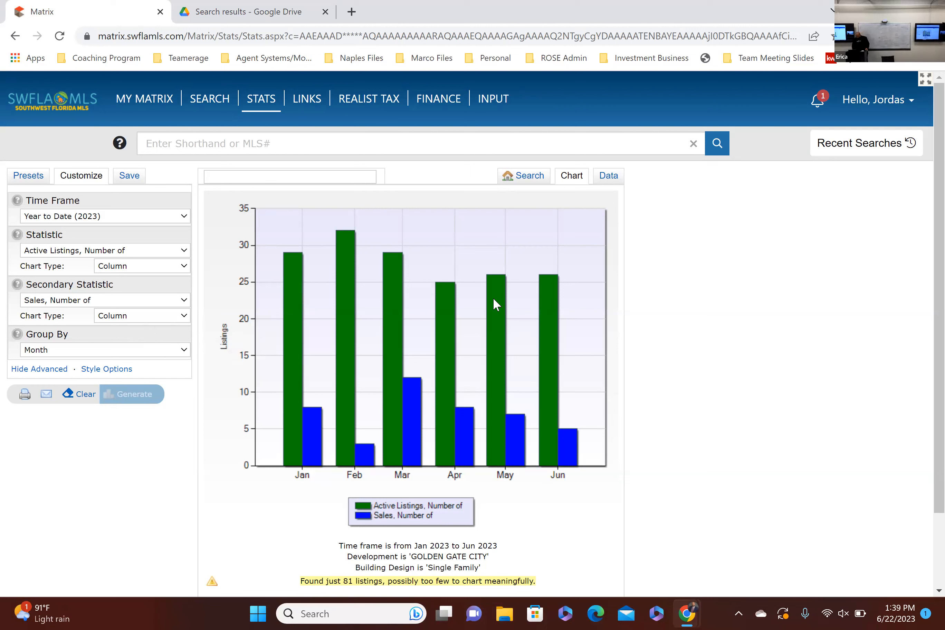
Step: Check the number of active listings and sales for individual months in the chart
mouse_move(498, 299)
mouse_move(512, 440)
mouse_move(470, 442)
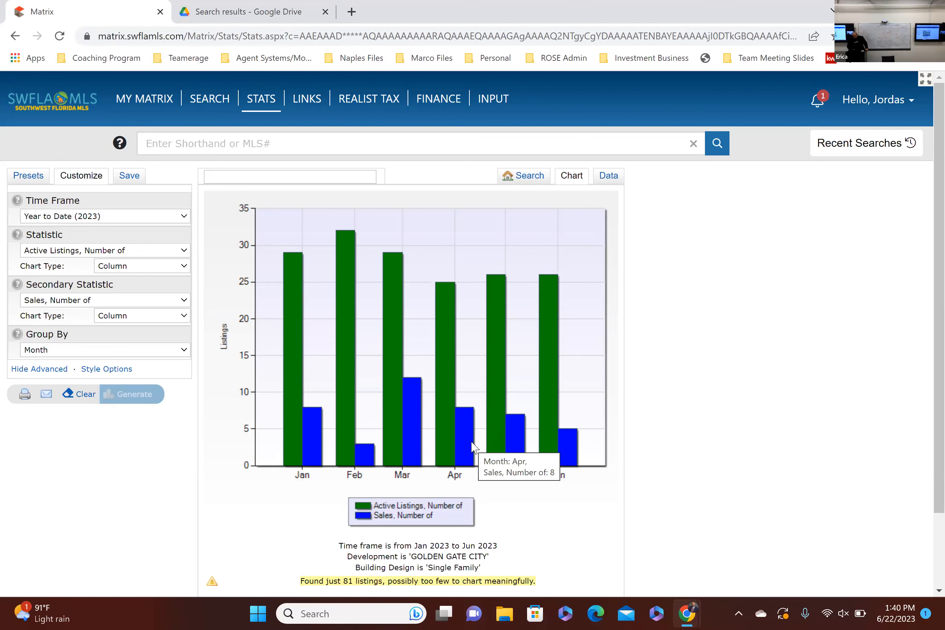
Step: Open Gmail in a new browser tab and search the mail for "market stats"
click(352, 9)
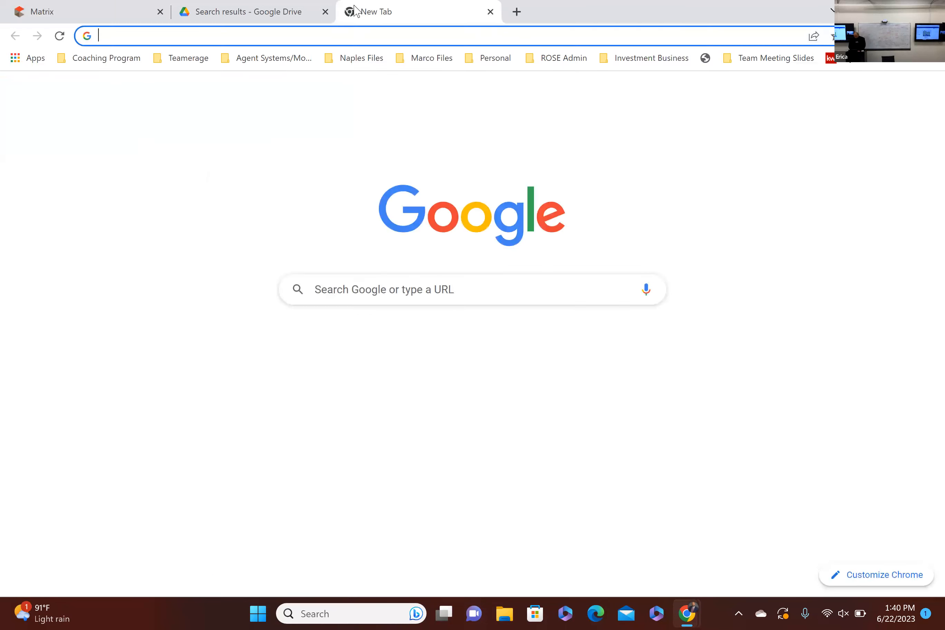
text(gmail)
key(Return)
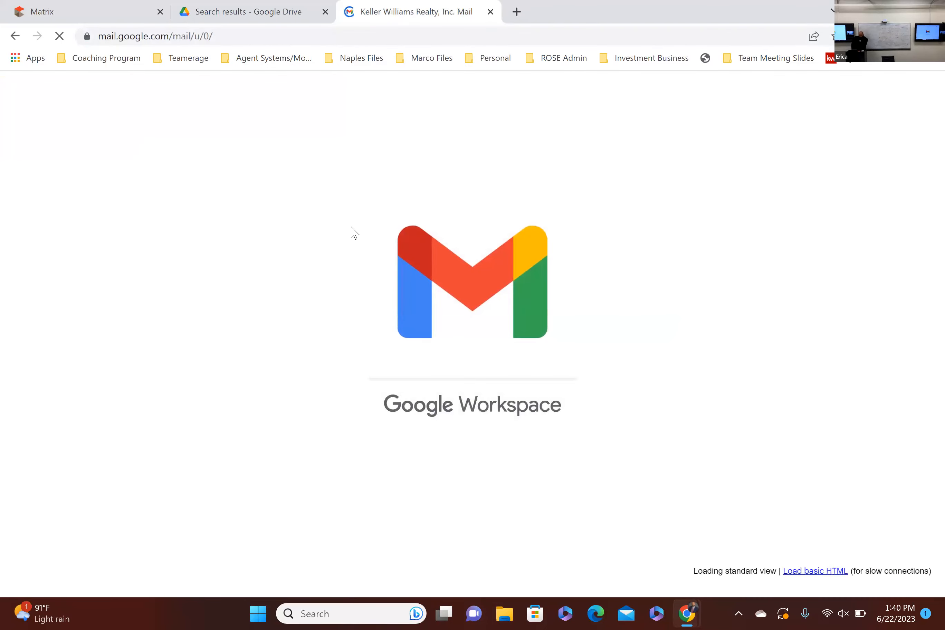
text(market sta)
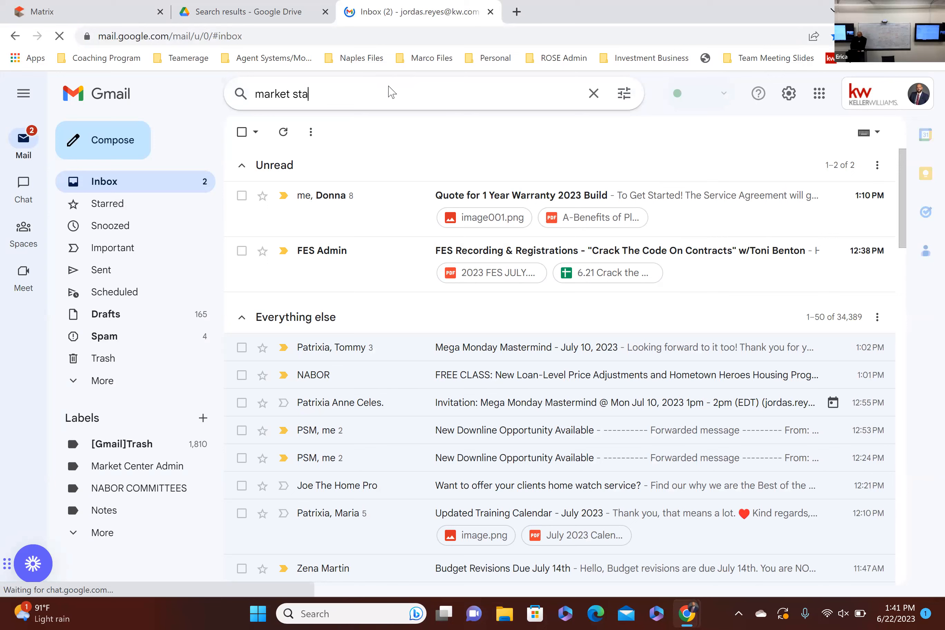
text(ts)
key(Return)
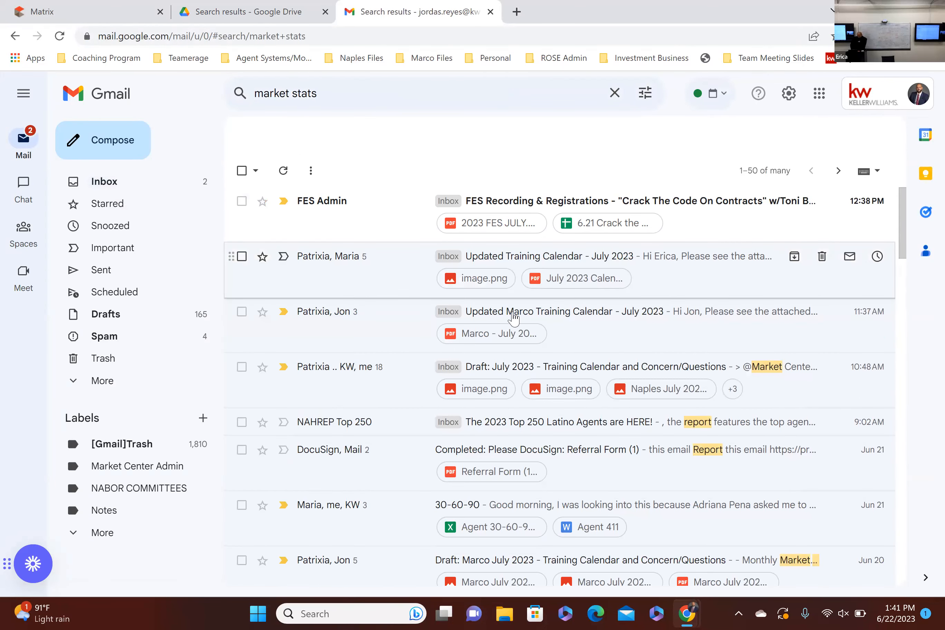
Step: Look through the training calendar and Naples Area Market Report infographic emails, returning to the search results
click(499, 271)
scroll(456, 287, down, 8)
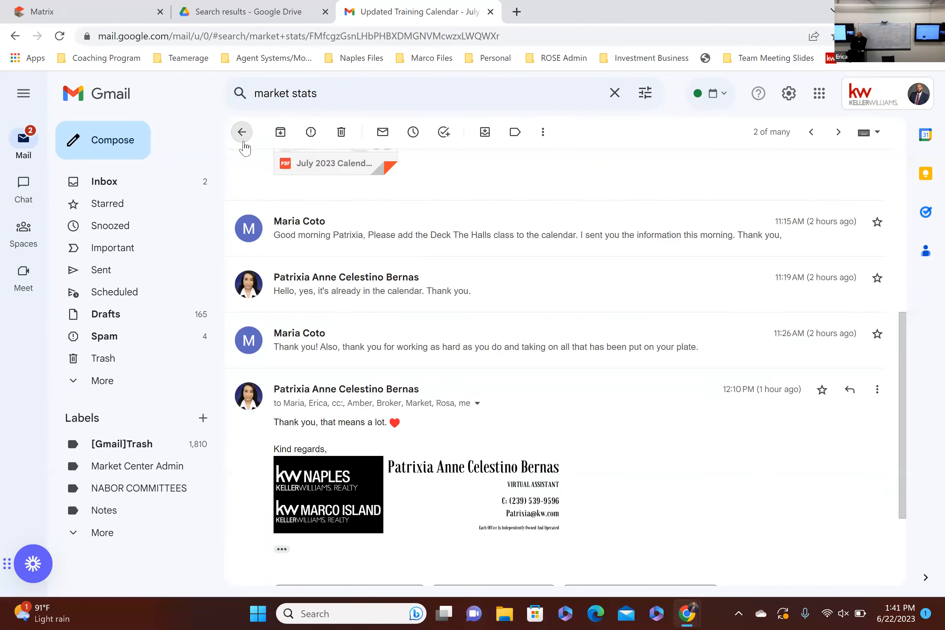
click(242, 132)
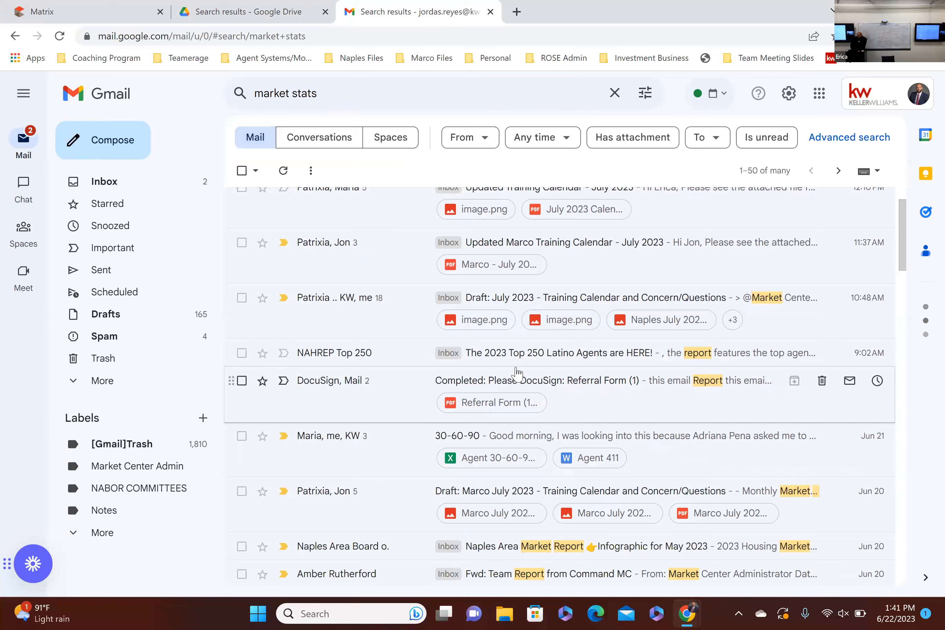
click(534, 545)
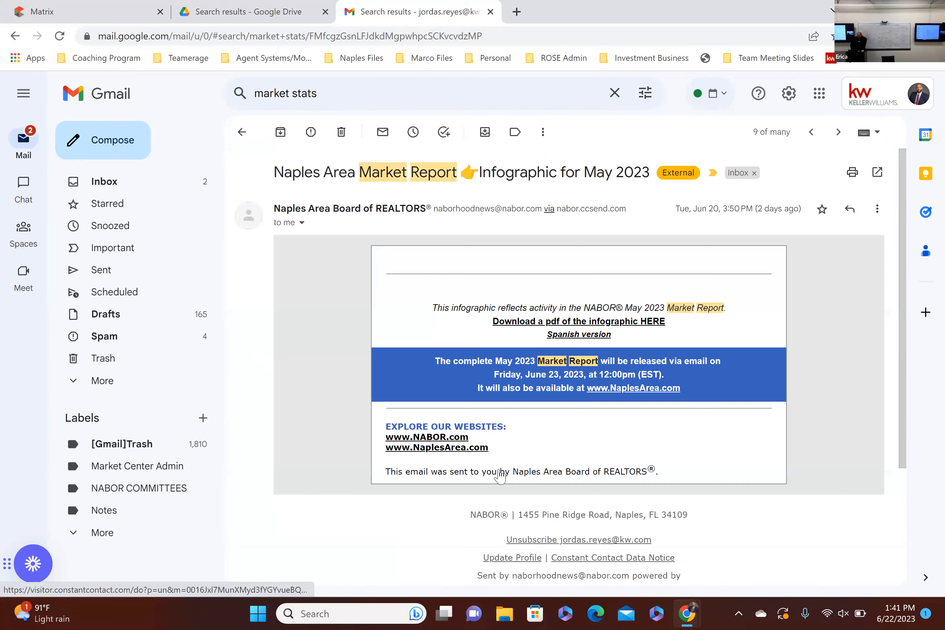
click(256, 135)
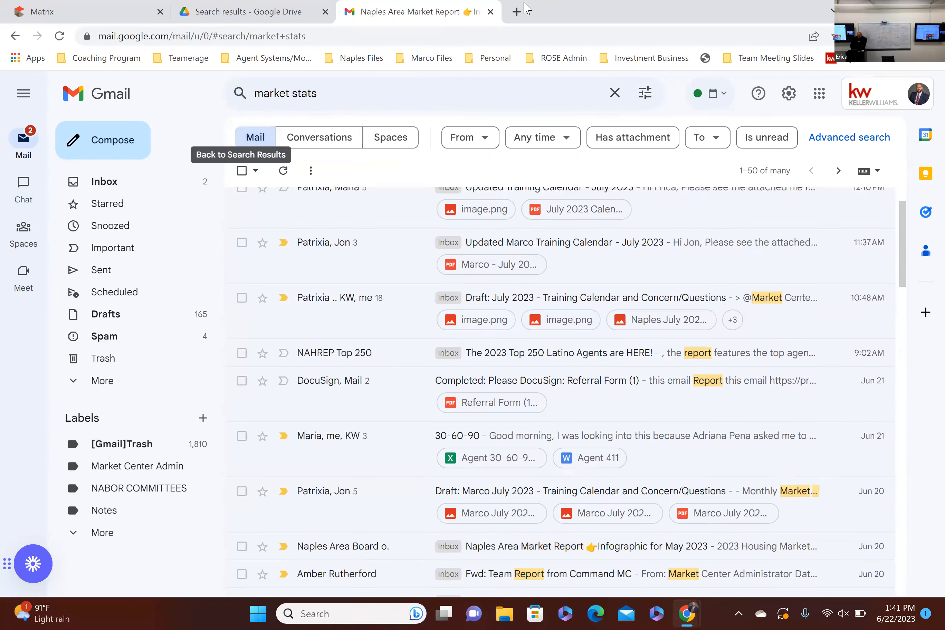
Step: Open Keller Williams Command in a new browser tab and log out of the Marco Island account
click(517, 12)
text(a)
key(Return)
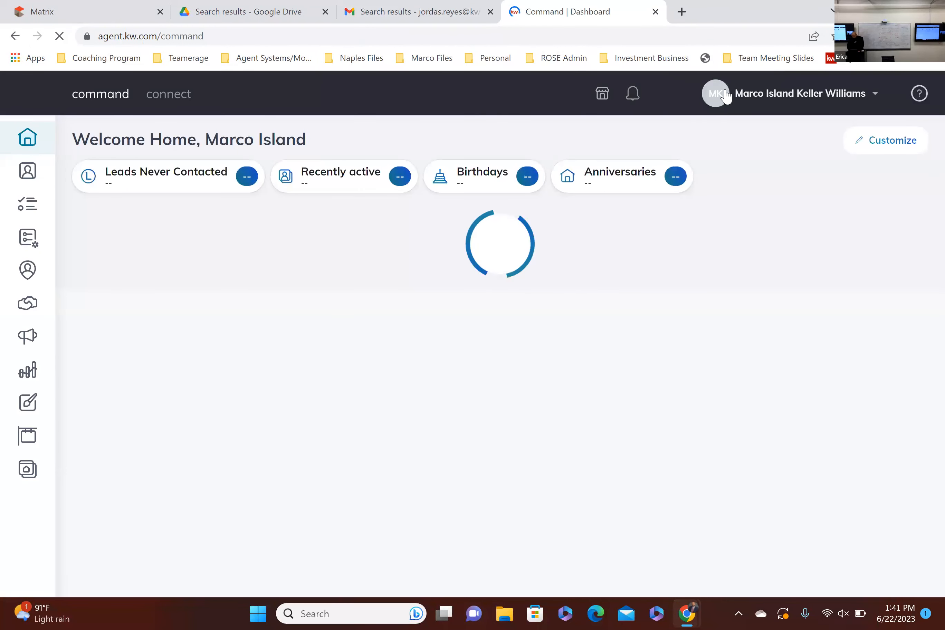
click(809, 94)
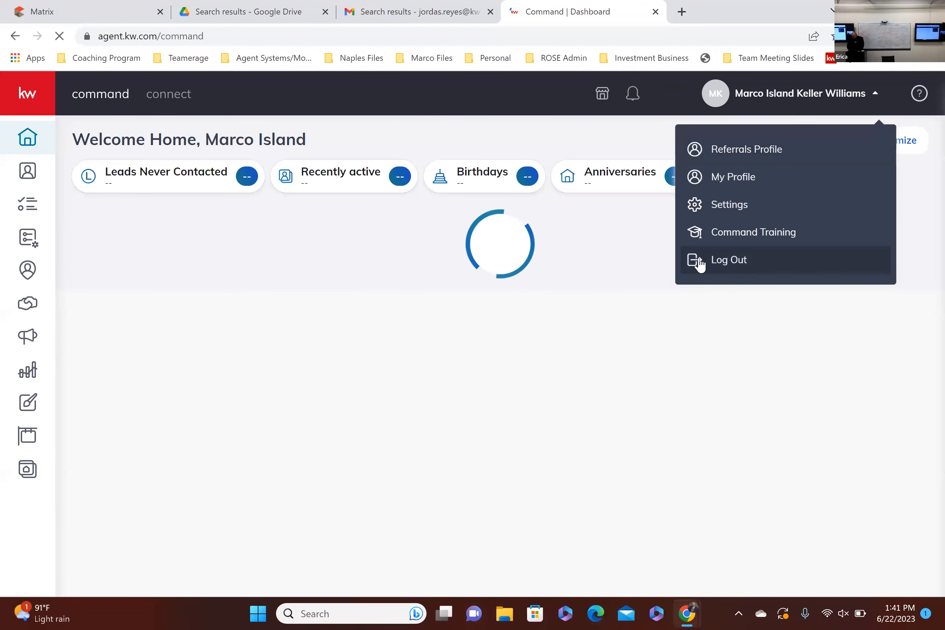
click(701, 262)
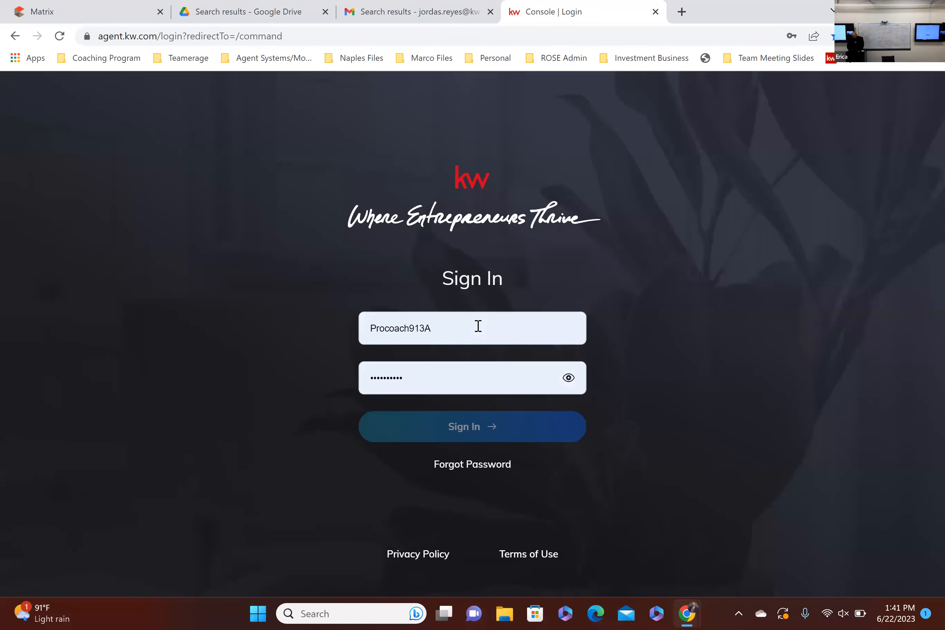
Step: Sign in to Command with the agent's saved username and account password
double_click(477, 325)
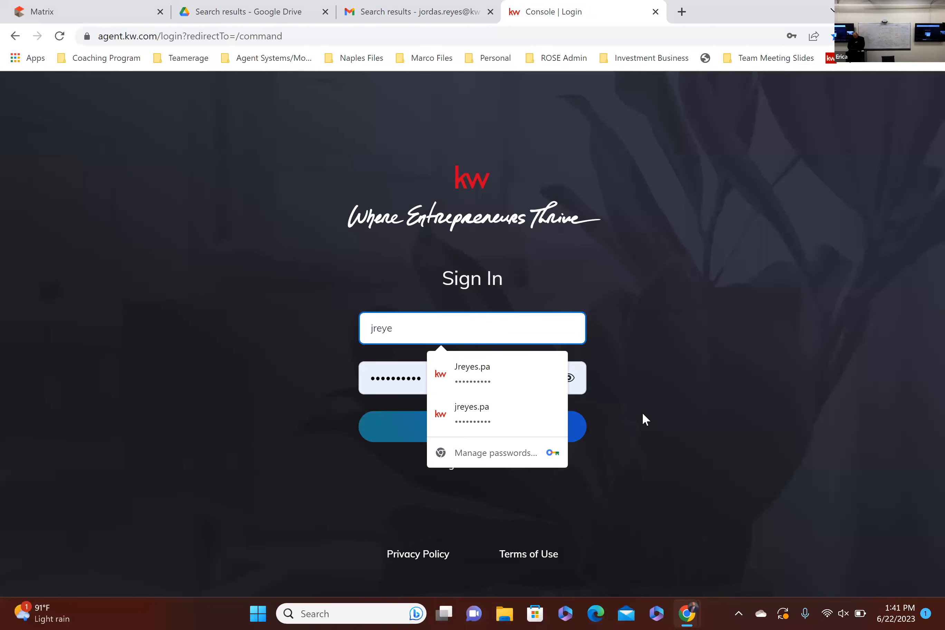
click(490, 370)
click(488, 431)
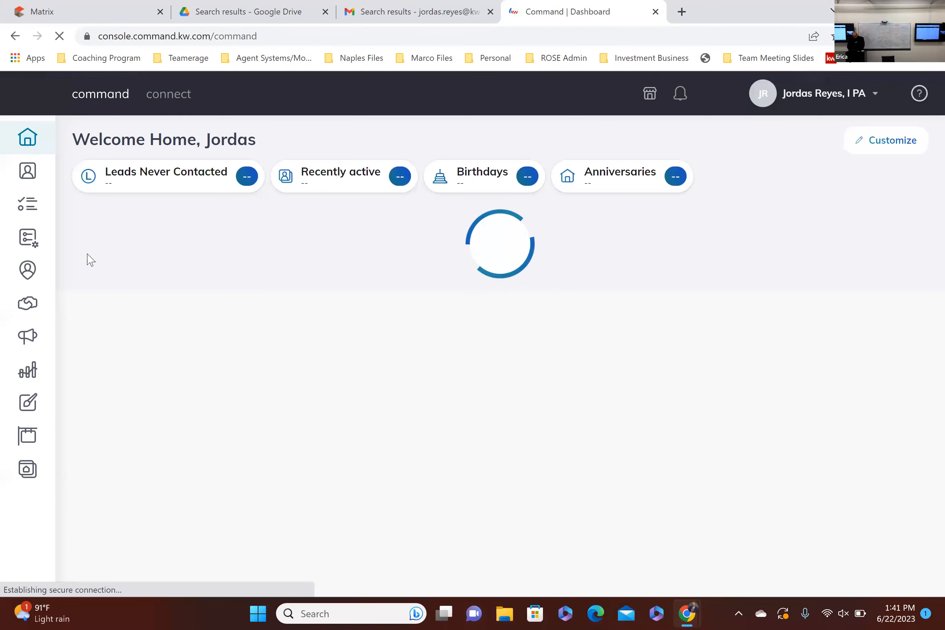
Step: Open the Marco Teamerage Newsletter design and view the Collier County figures in its Local Market Update section
click(32, 404)
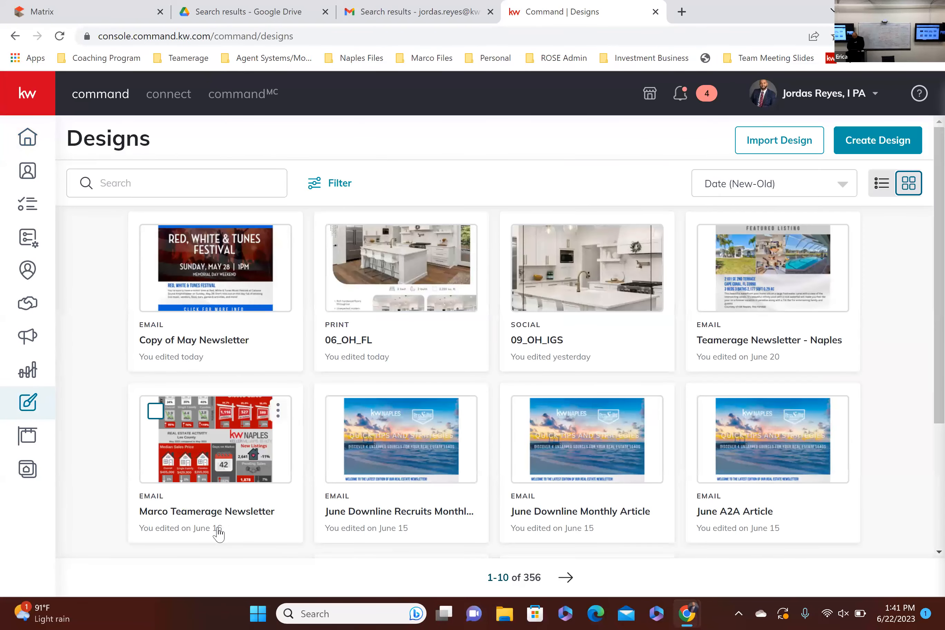
click(207, 467)
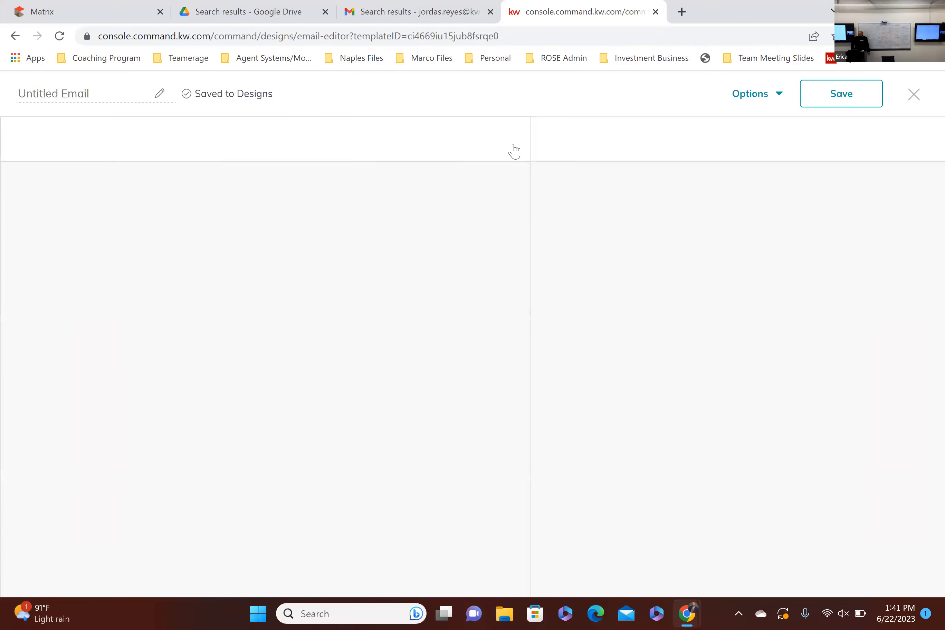
scroll(321, 278, down, 5)
scroll(320, 279, down, 10)
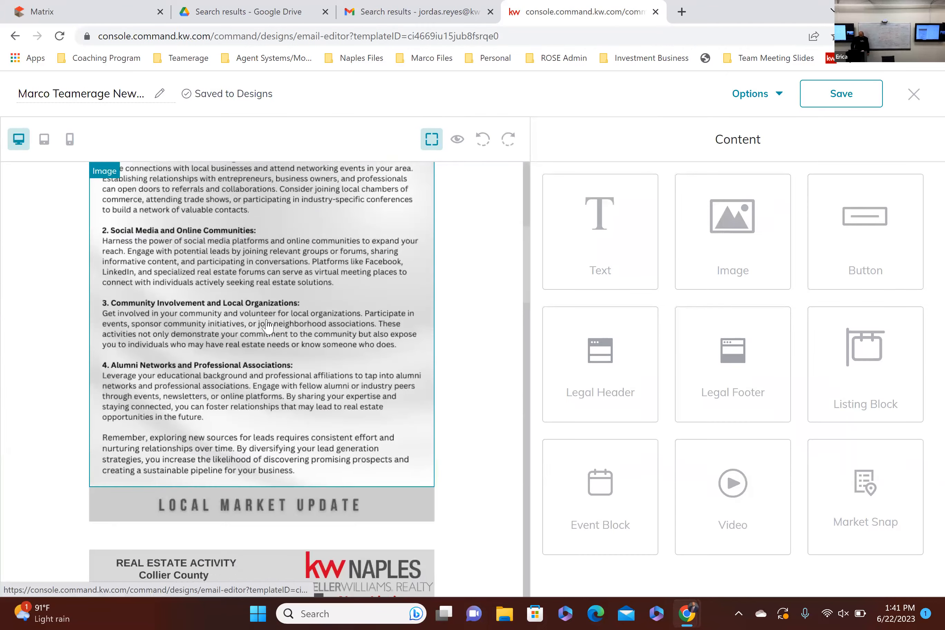
scroll(258, 349, up, 2)
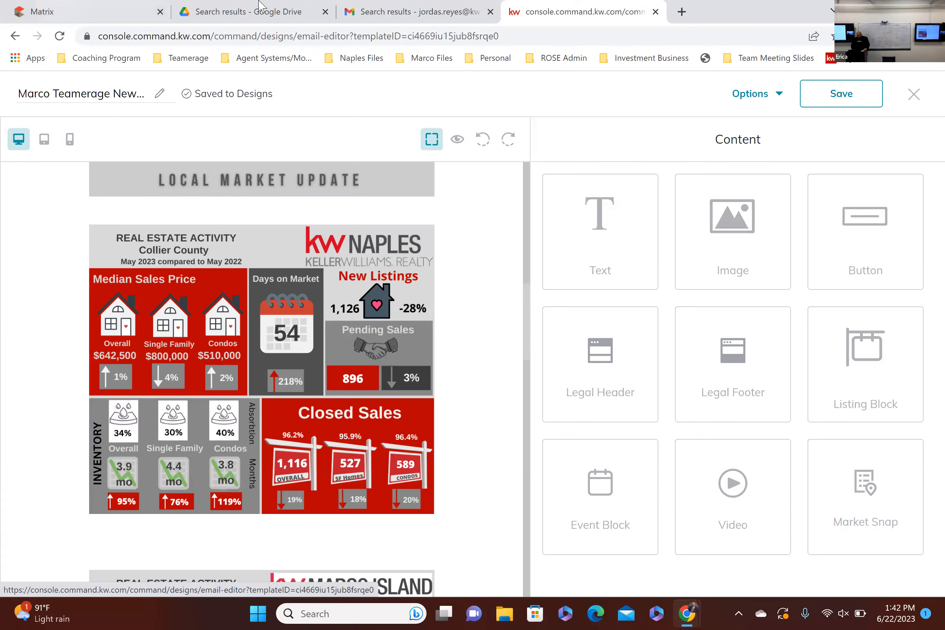
Step: Switch back to Matrix, return to the search criteria and clear the Development Name
click(100, 9)
mouse_move(208, 97)
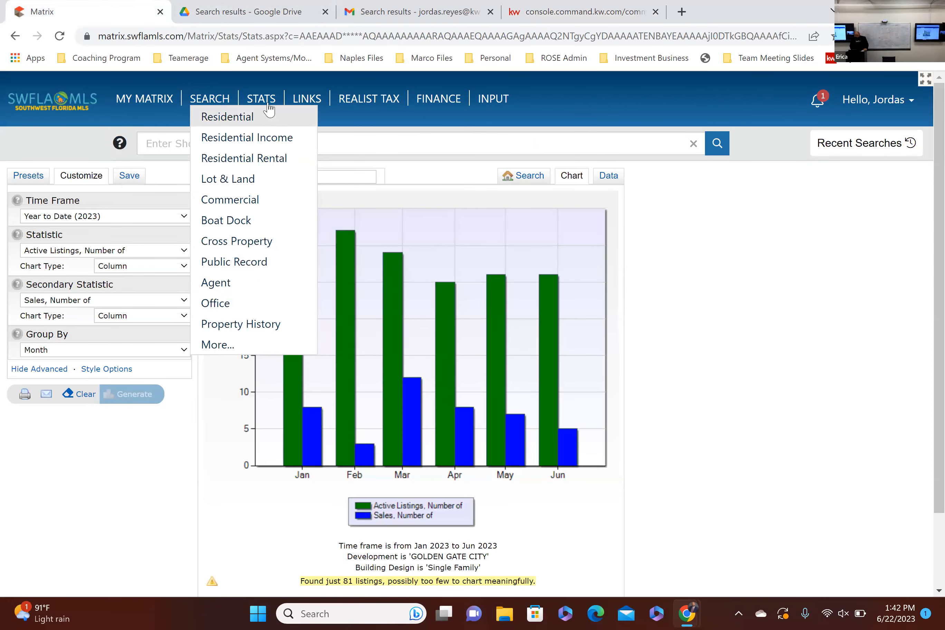
click(522, 175)
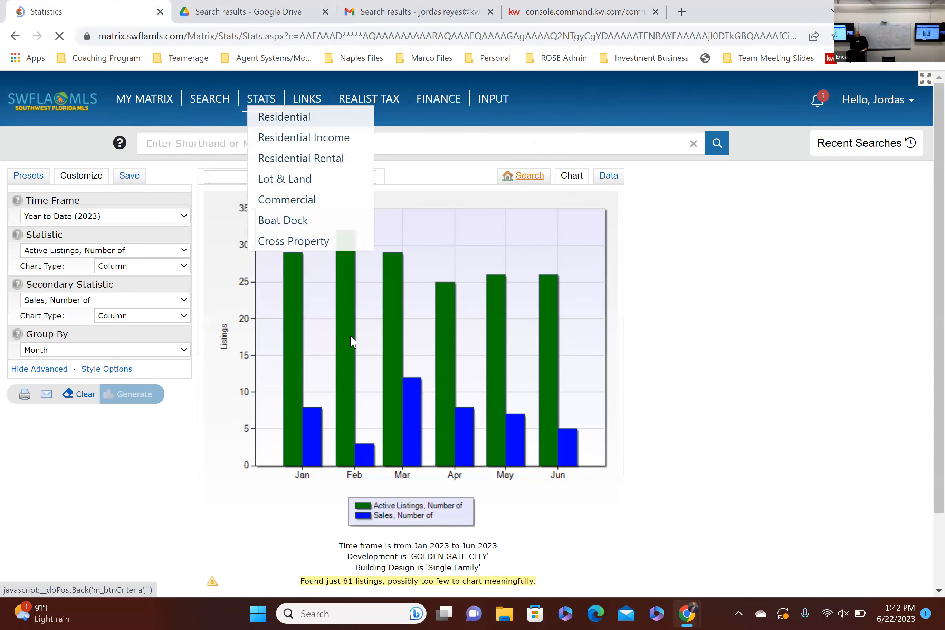
triple_click(412, 380)
key(BackSpace)
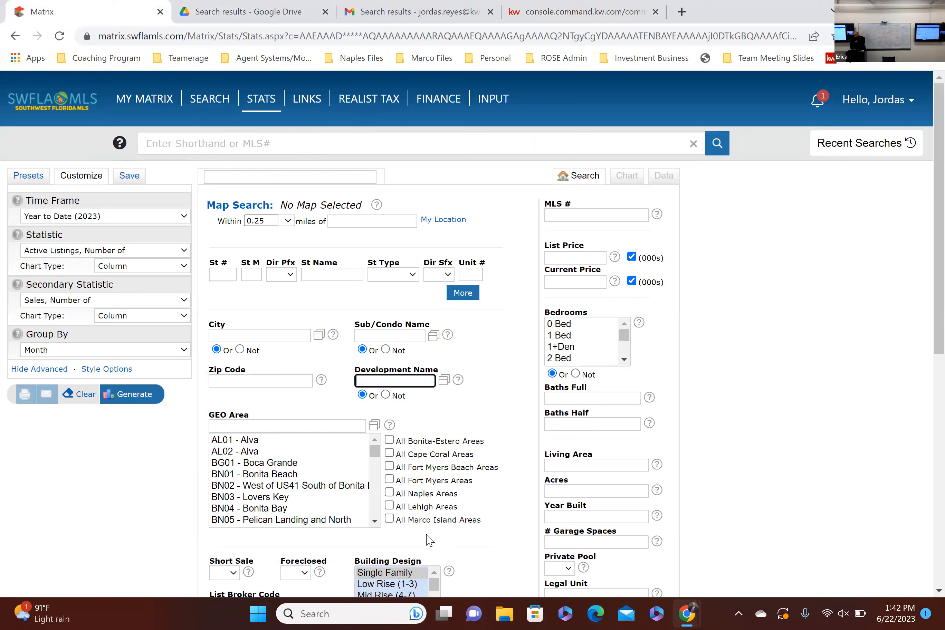
click(423, 549)
Step: Reset the secondary statistic to None and set the statistic to Months of Inventory
click(57, 370)
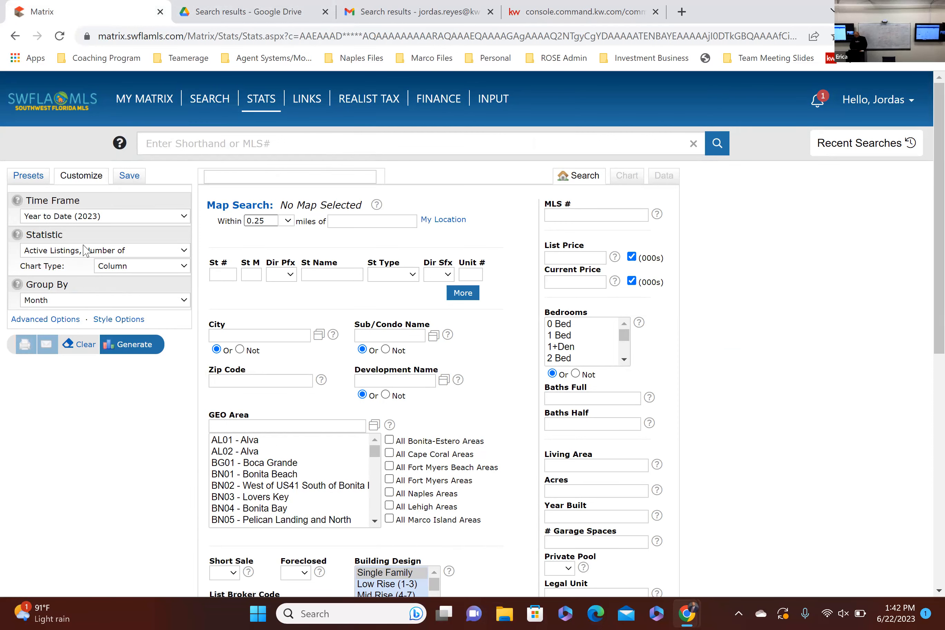
click(45, 319)
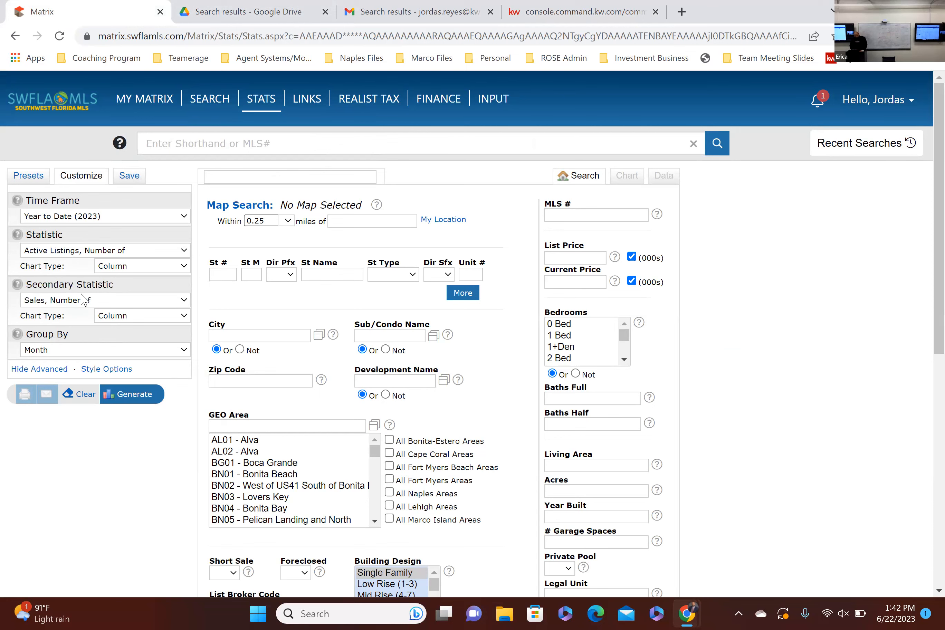
click(79, 301)
click(80, 315)
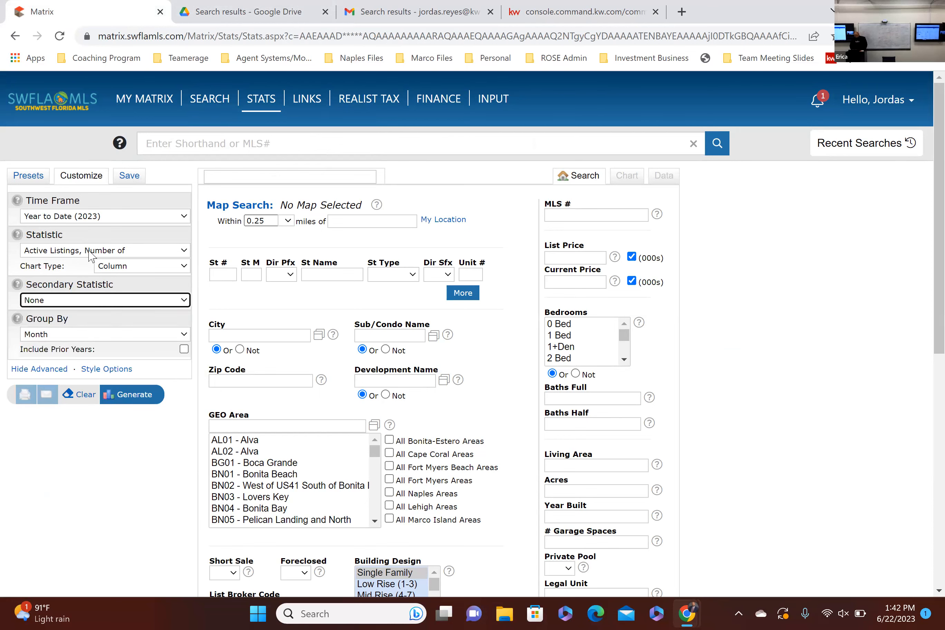
click(90, 251)
click(67, 389)
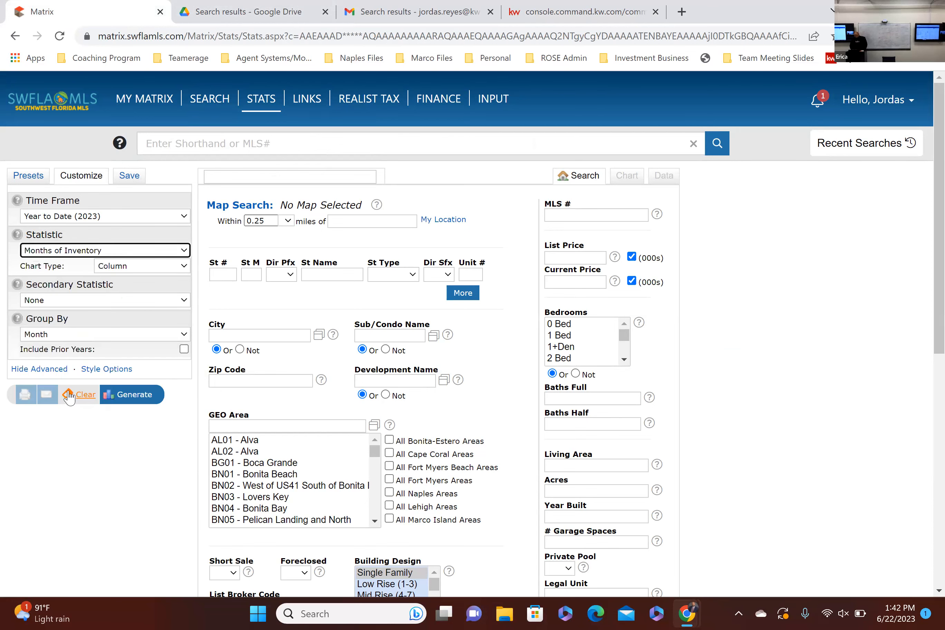
Step: Set the Development Name to NAPLES PARK and generate its year-to-date Months of Inventory chart
click(90, 457)
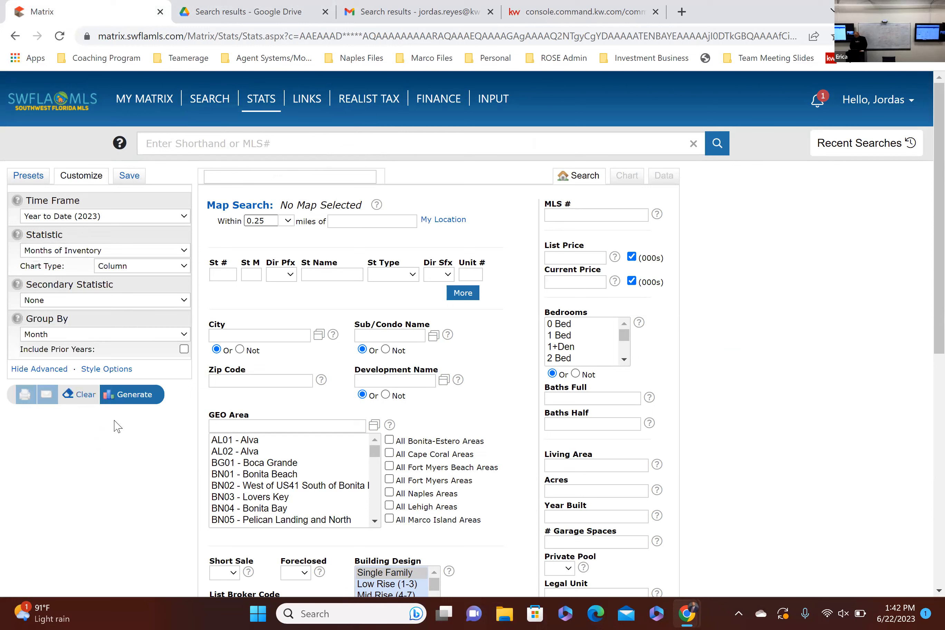
click(422, 379)
text(naples park)
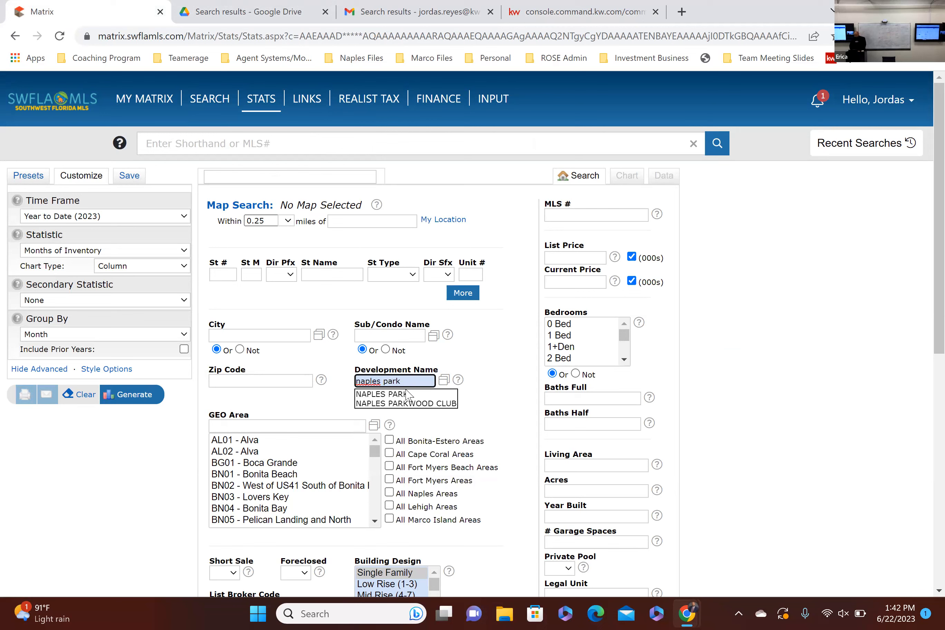
click(408, 394)
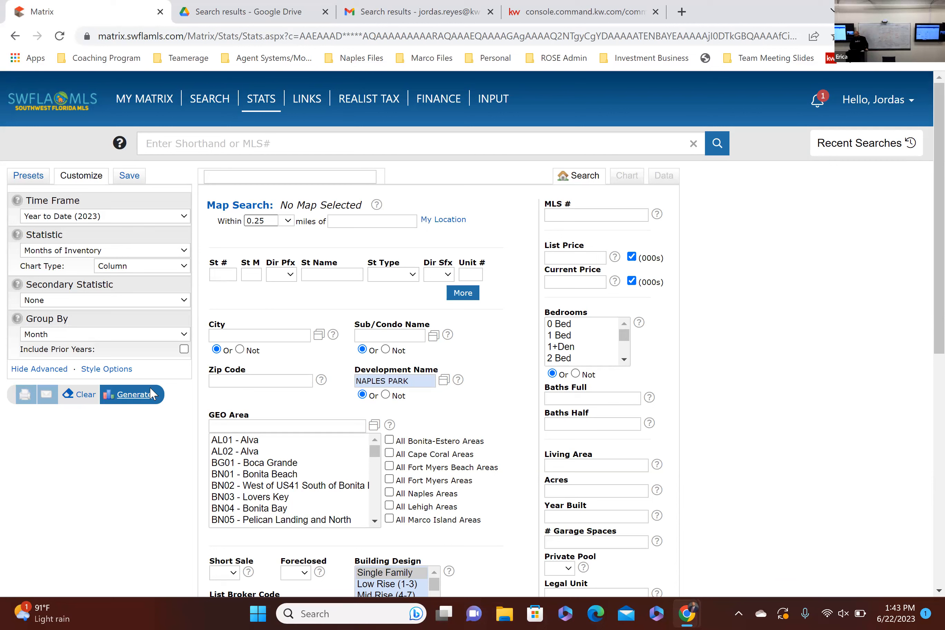
click(140, 393)
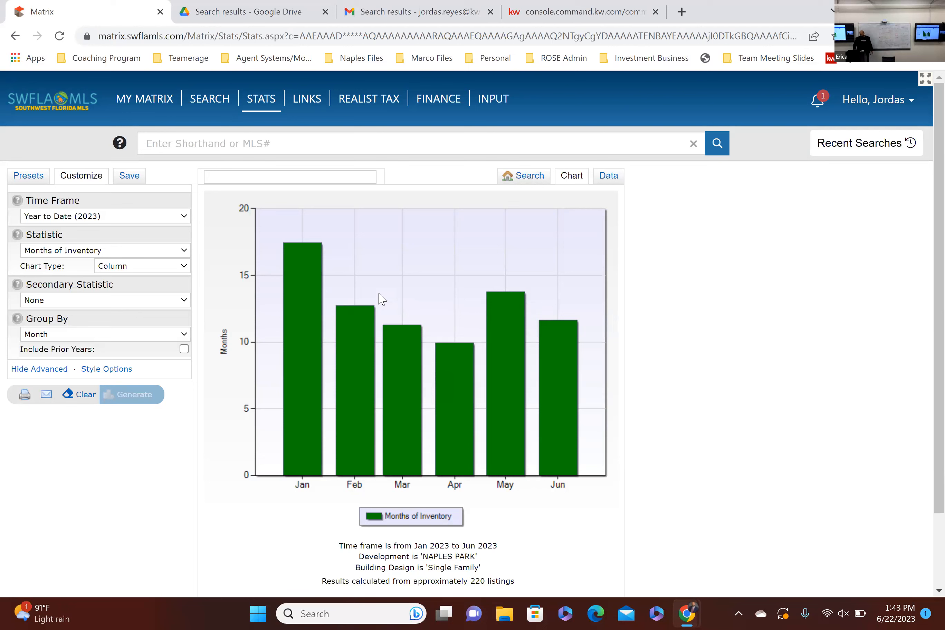
Step: Chart Active Listings, Number of against Sales, Number of as the secondary statistic for Naples Park
click(55, 252)
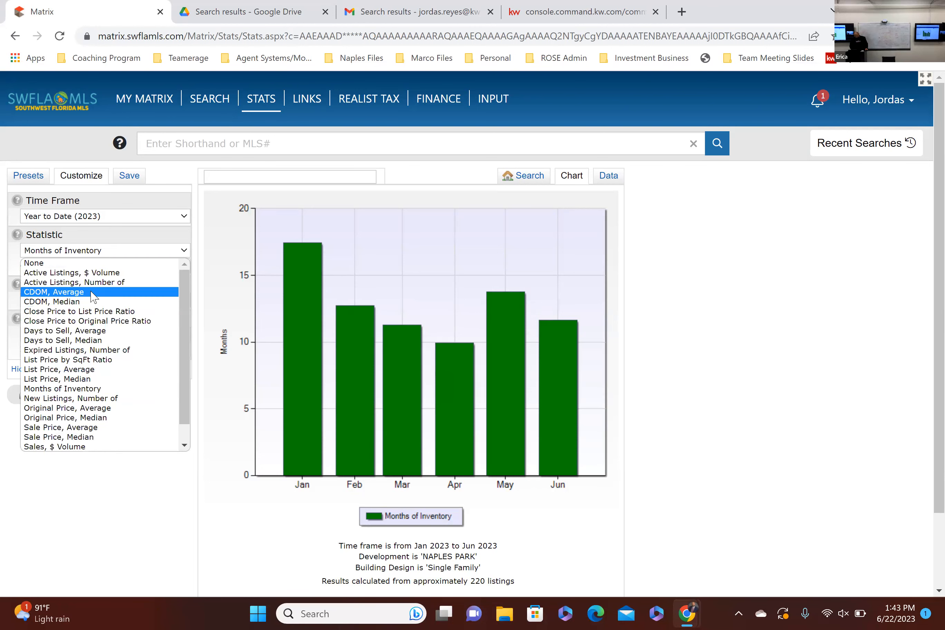
click(100, 283)
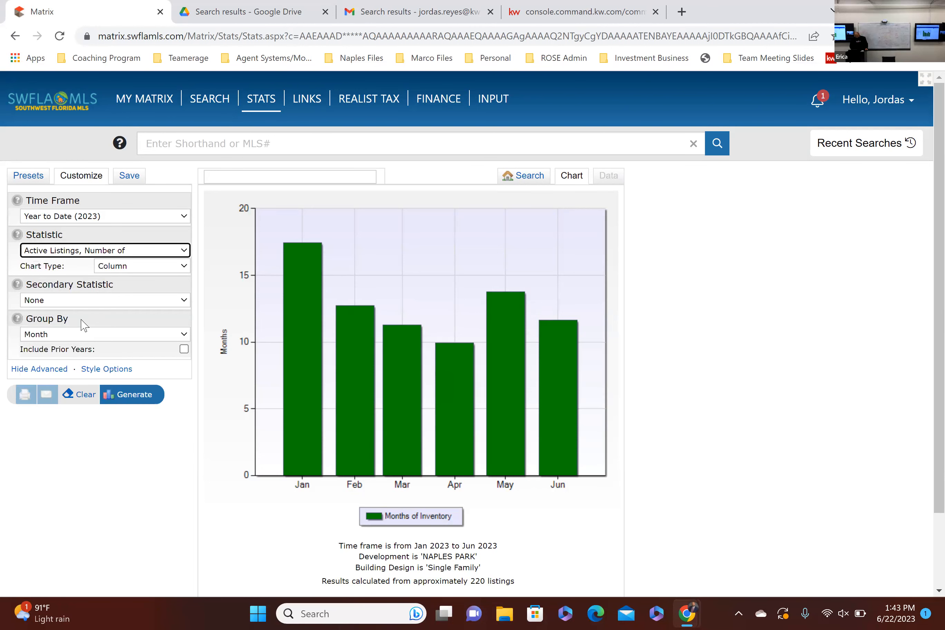
click(80, 300)
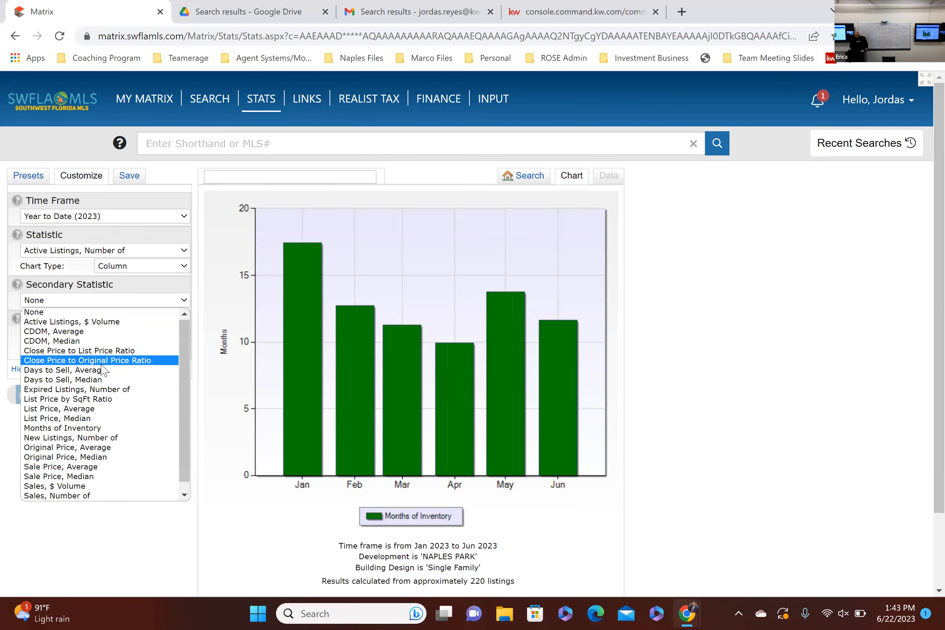
scroll(101, 366, down, 1)
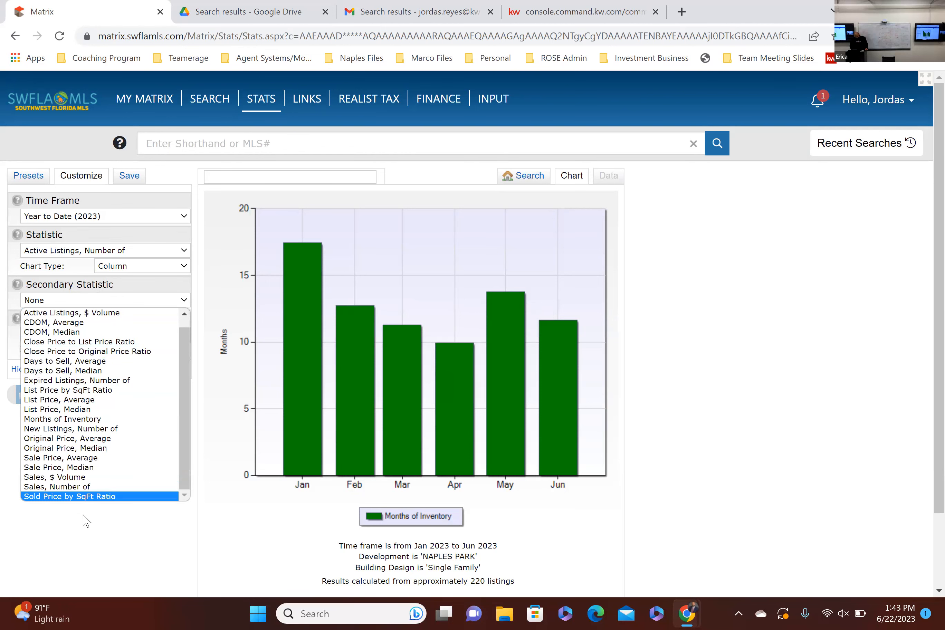
click(94, 486)
click(138, 394)
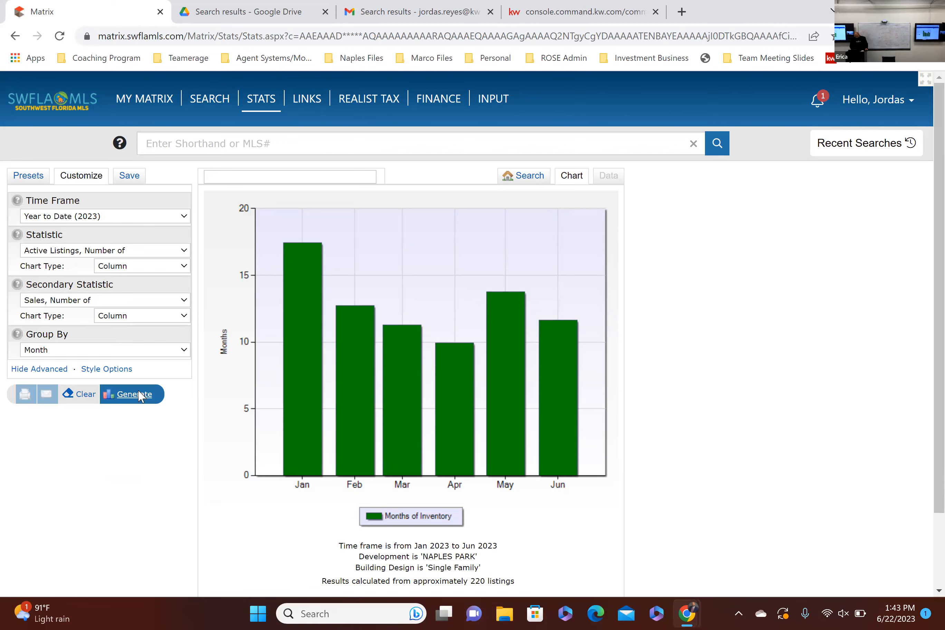
click(139, 395)
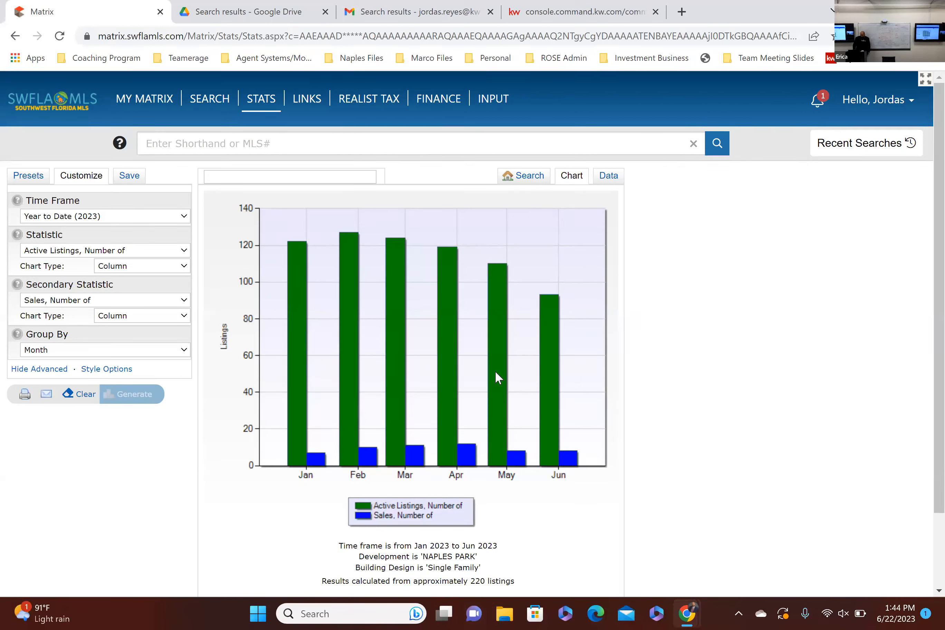
mouse_move(496, 370)
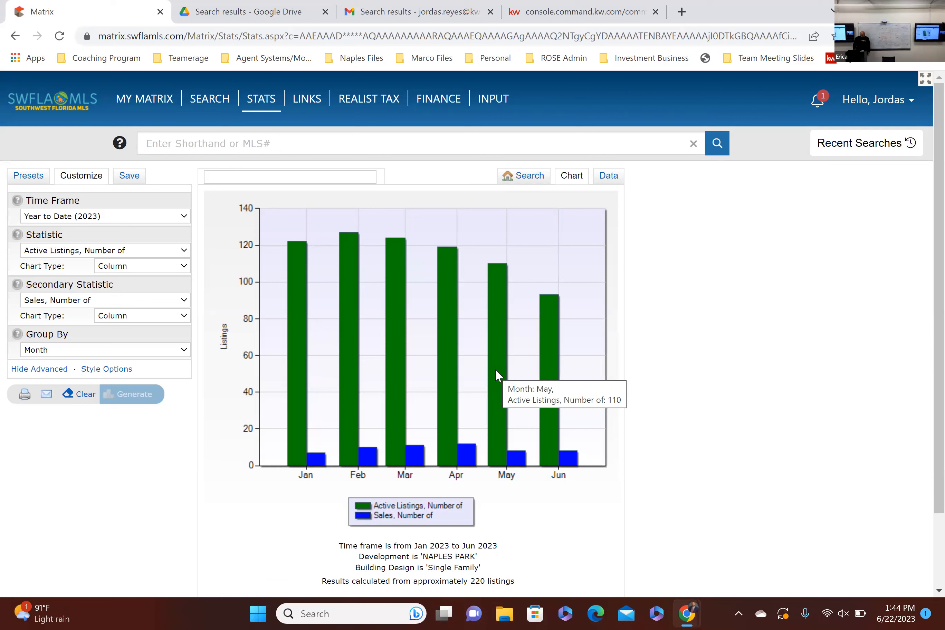
mouse_move(523, 463)
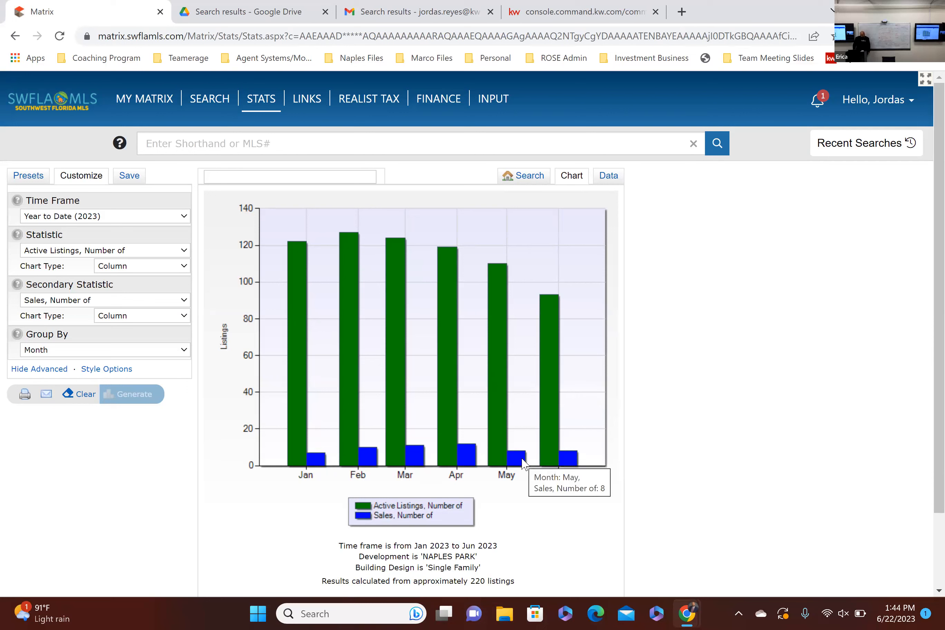
mouse_move(472, 464)
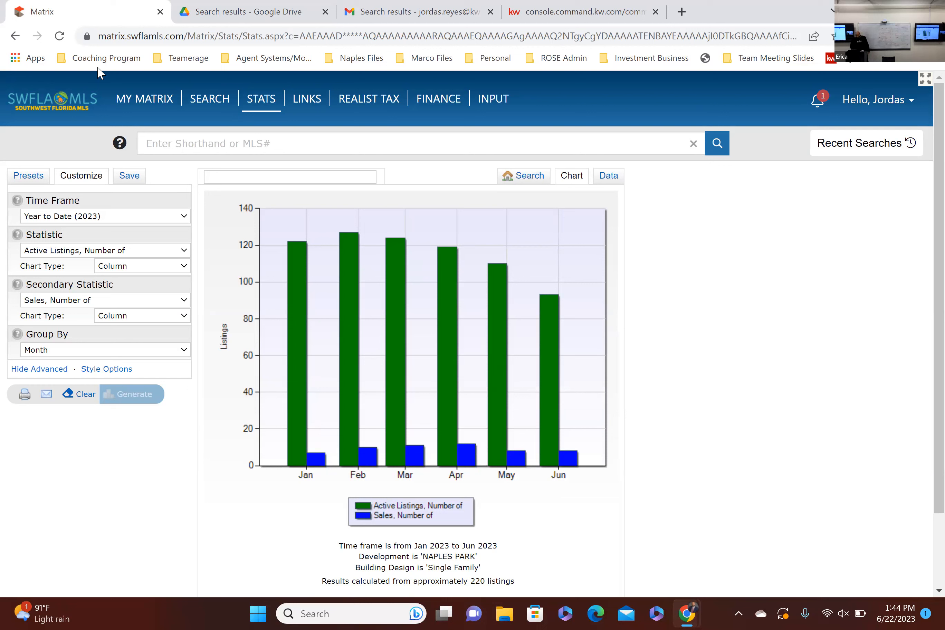
Step: Check the Collier County figures in the Marco Teamerage Newsletter design in Command and return to Matrix
click(419, 2)
click(195, 3)
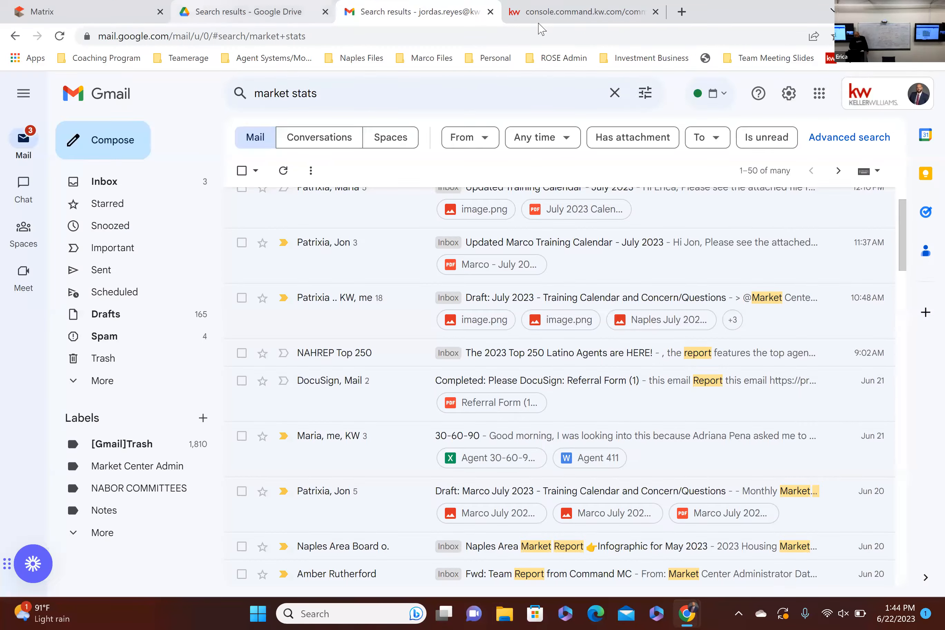
click(599, 2)
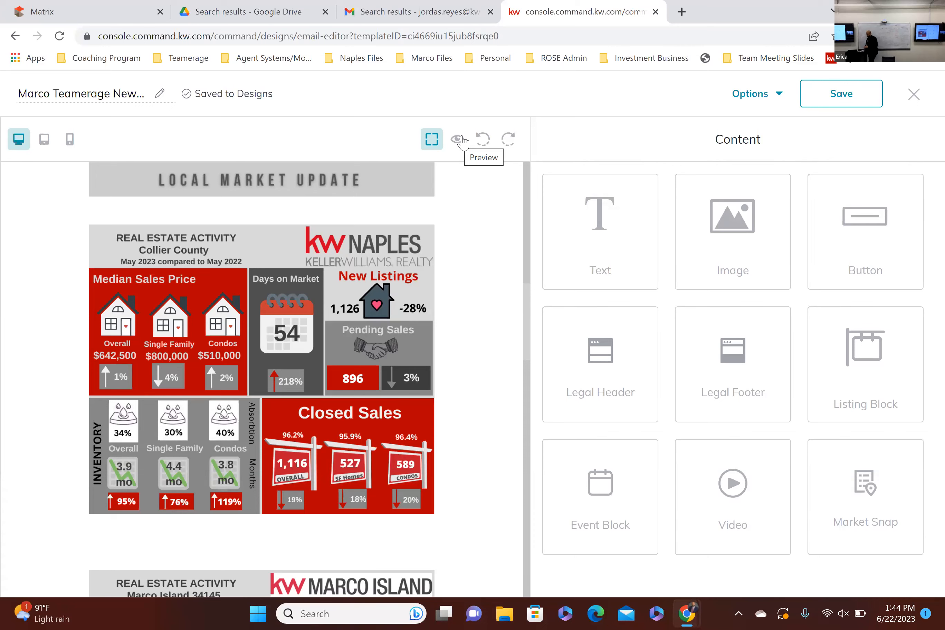
click(119, 6)
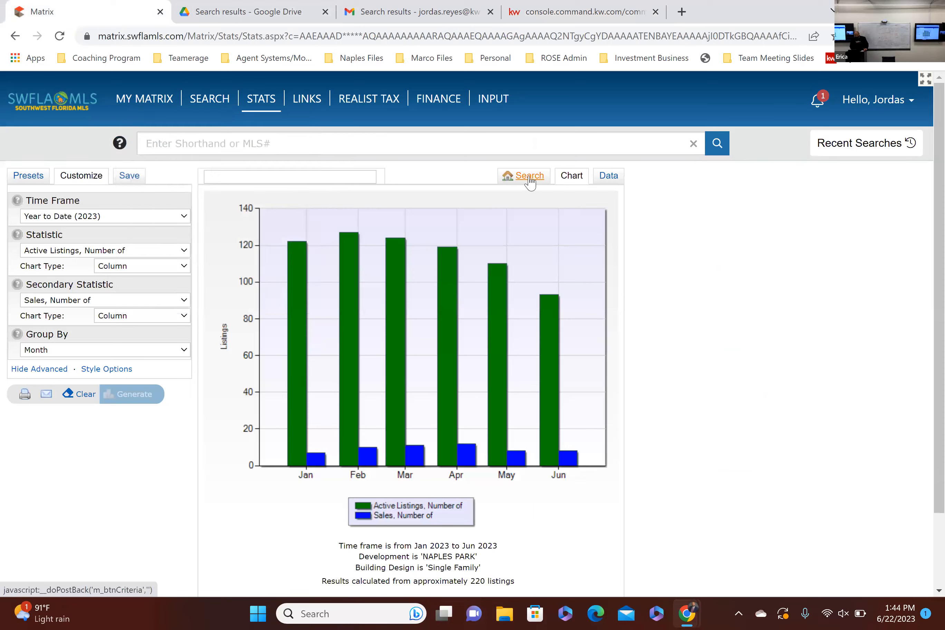
Step: Return to the search criteria, set the statistic to Months of Inventory and the secondary statistic to None
click(530, 179)
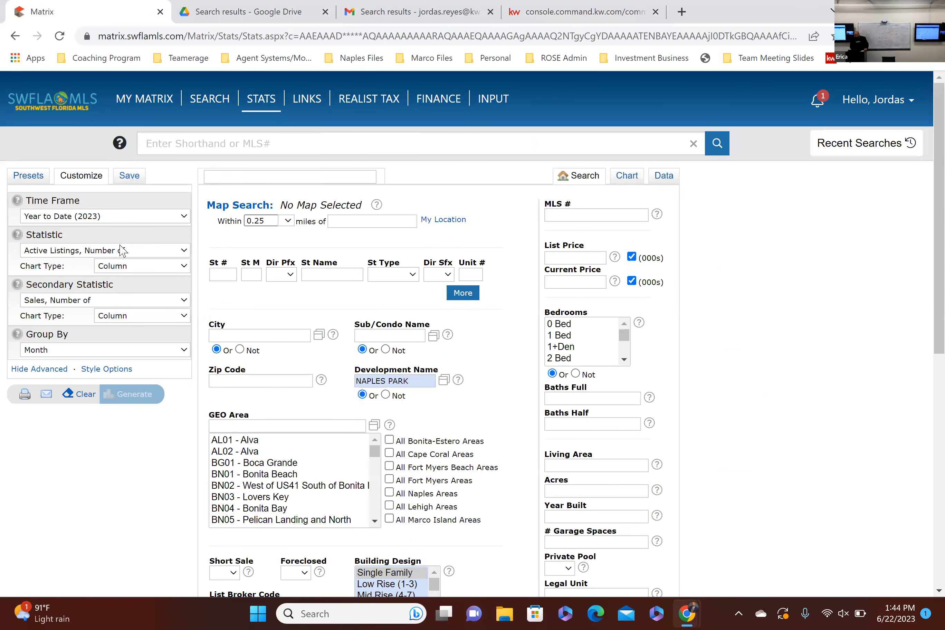
click(124, 250)
click(92, 263)
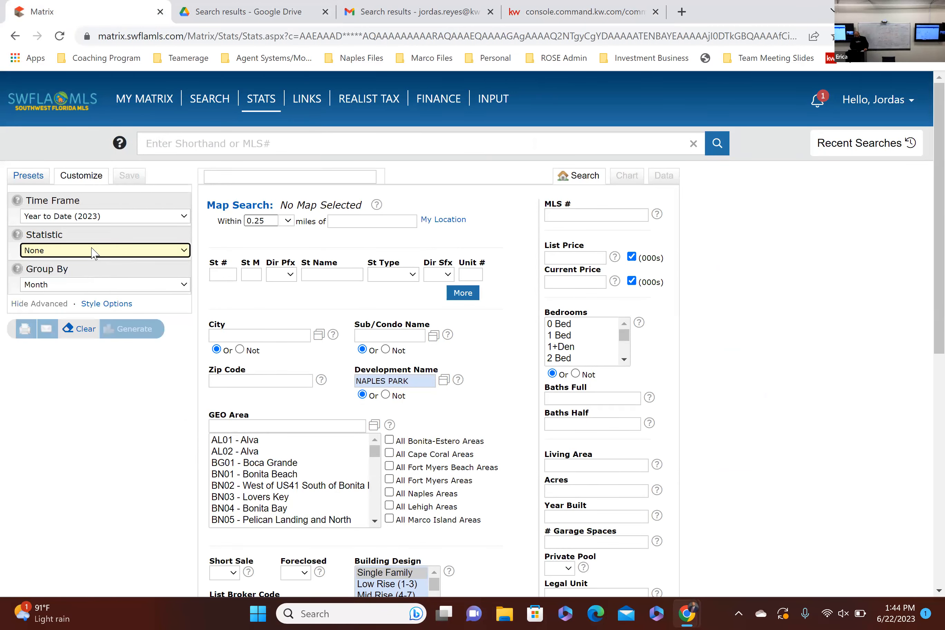
click(93, 250)
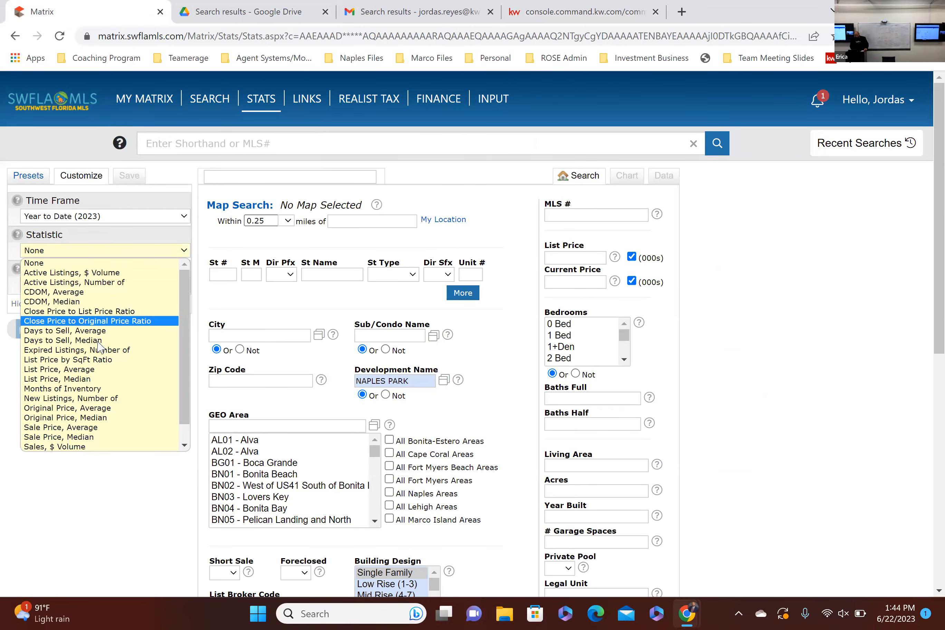
click(92, 388)
click(90, 301)
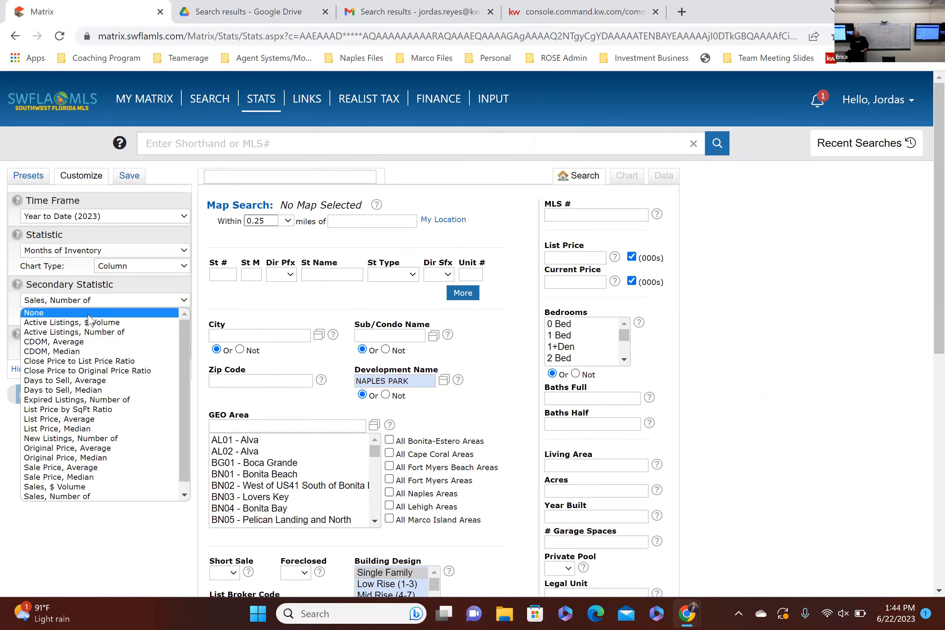
click(90, 316)
Step: Replace the Development Name with WILLOUGHBY ACRES and generate its Months of Inventory chart
click(423, 384)
key(ctrl+a)
text(w)
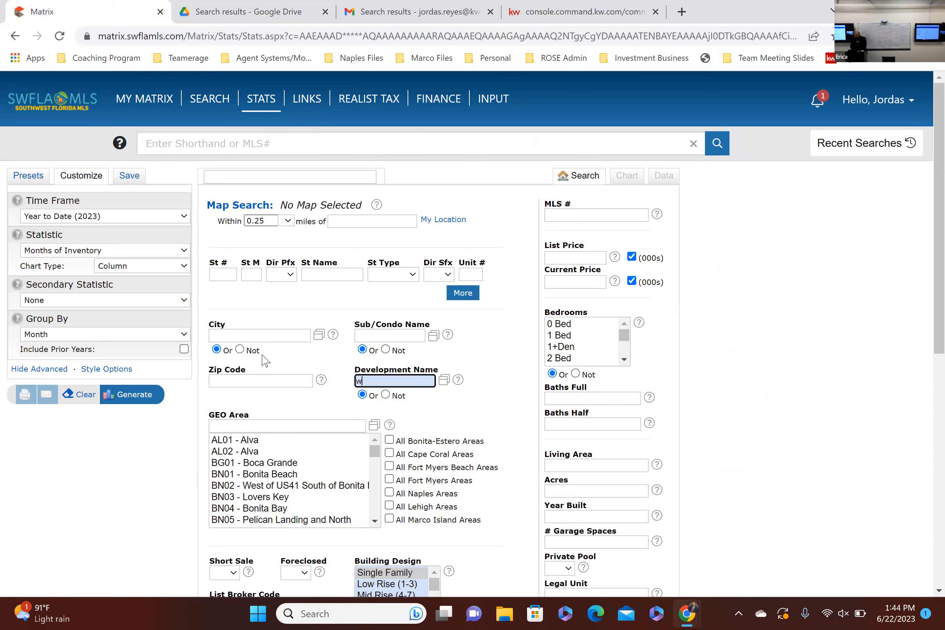
text(illo)
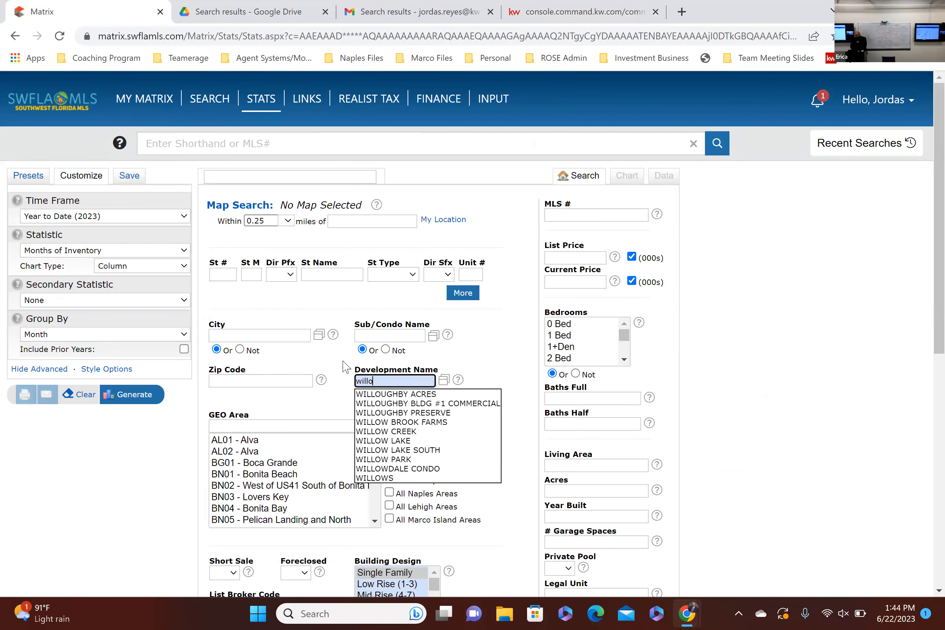
click(402, 394)
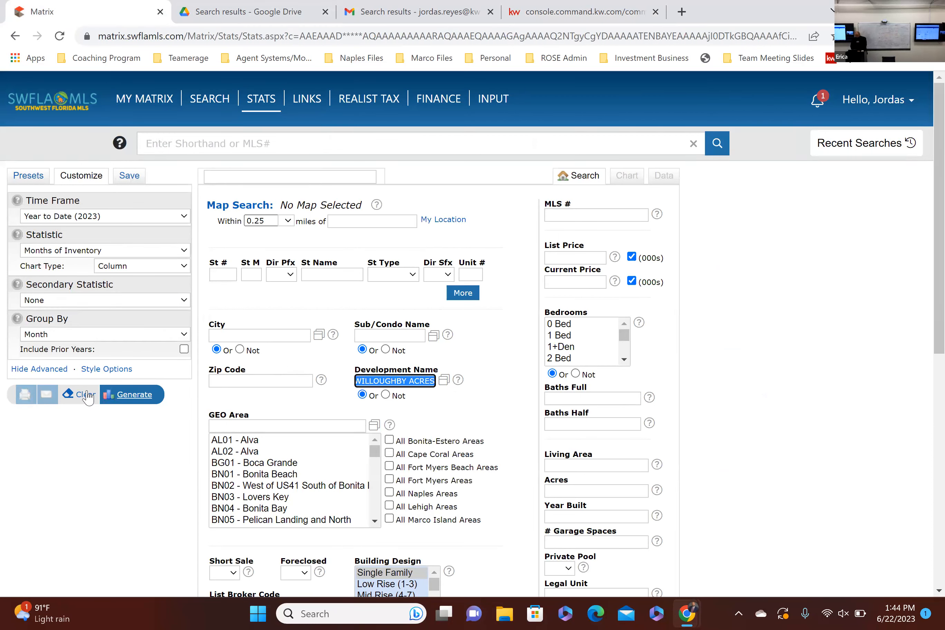
click(131, 395)
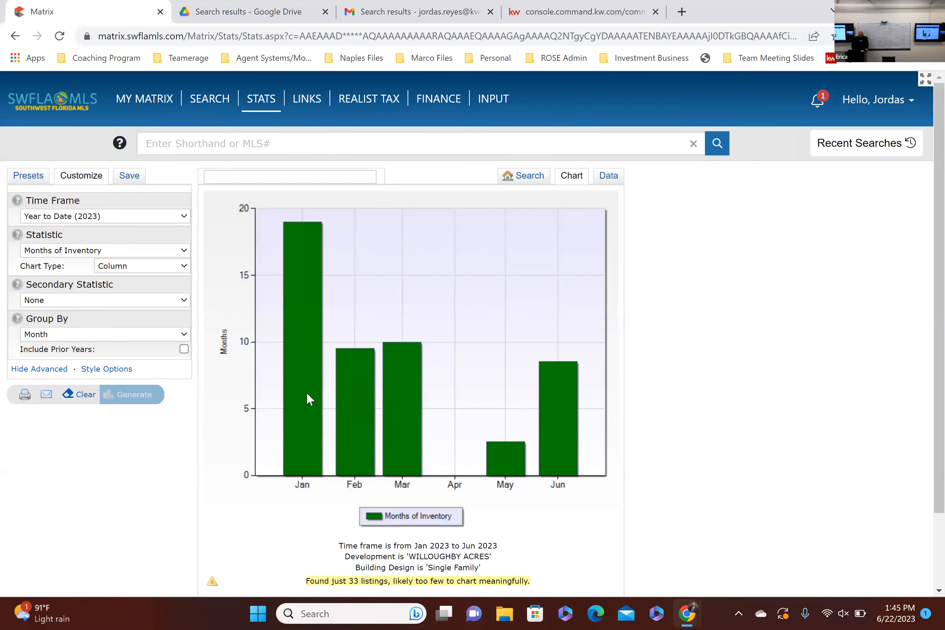
mouse_move(307, 394)
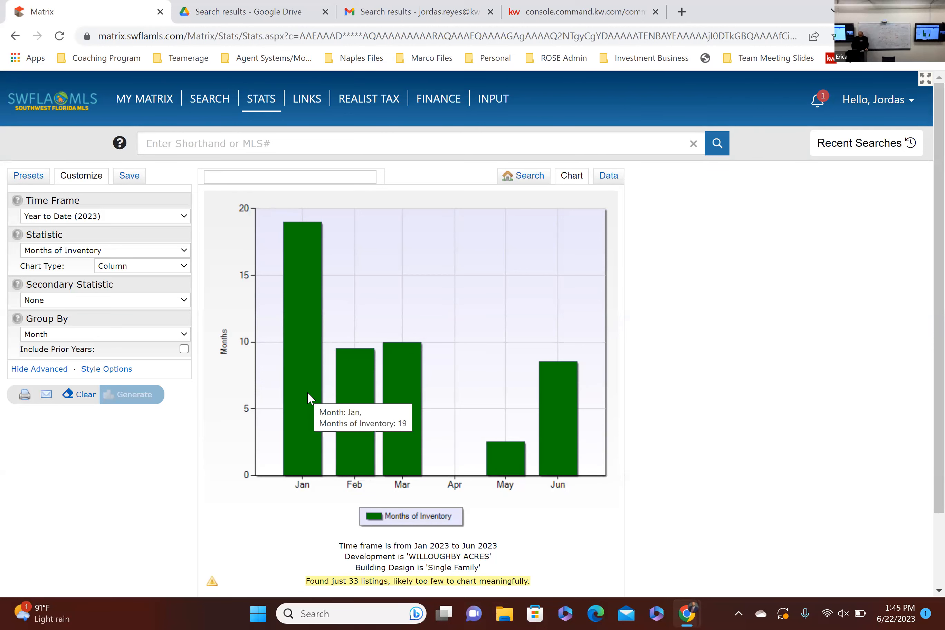
mouse_move(348, 417)
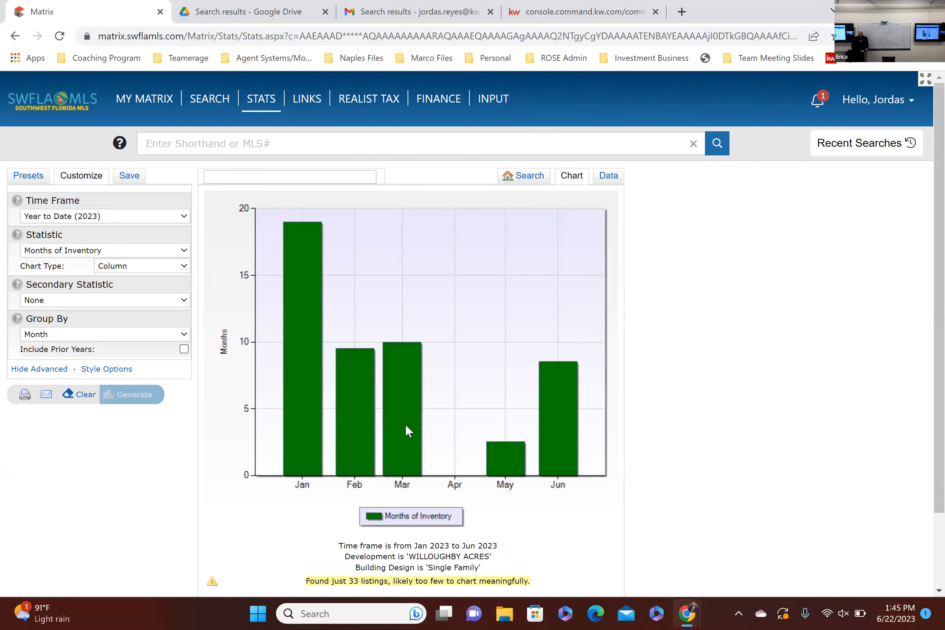
mouse_move(406, 425)
mouse_move(516, 451)
Step: Return to the search criteria, change the Development Name to GOLDEN GATE ESTATES and generate its Months of Inventory chart
click(528, 177)
triple_click(430, 380)
key(BackSpace)
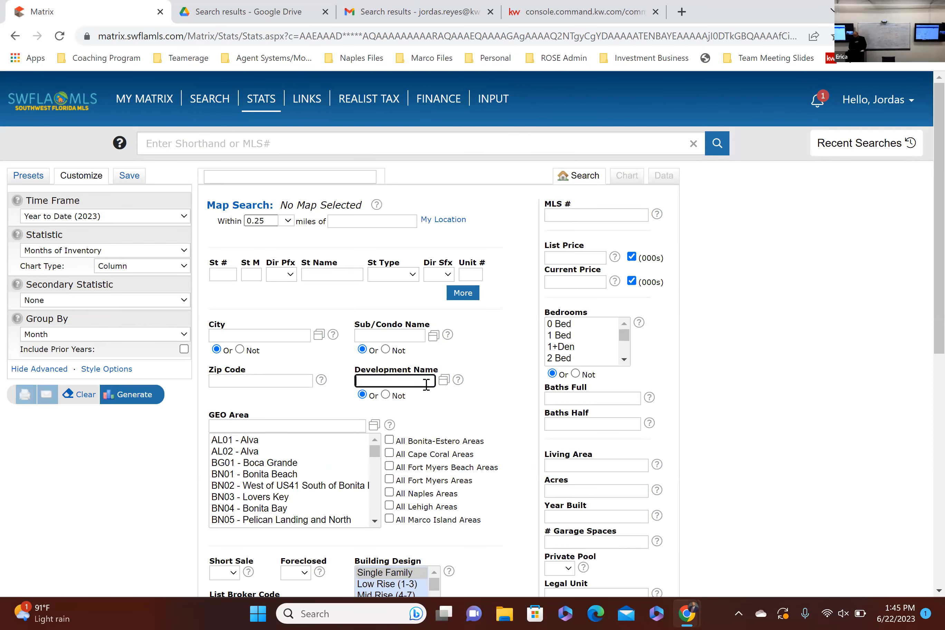
text(golden)
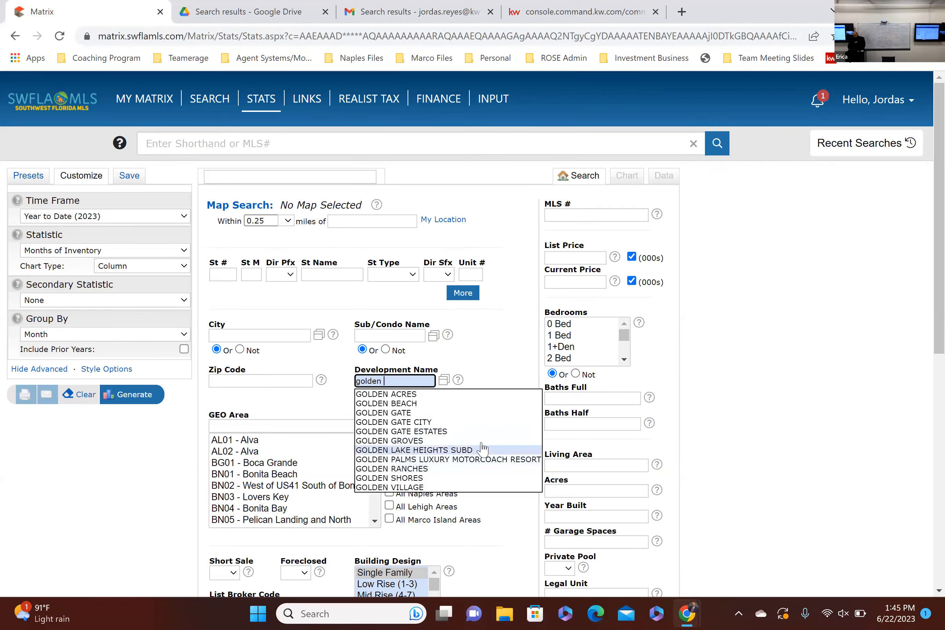
click(475, 432)
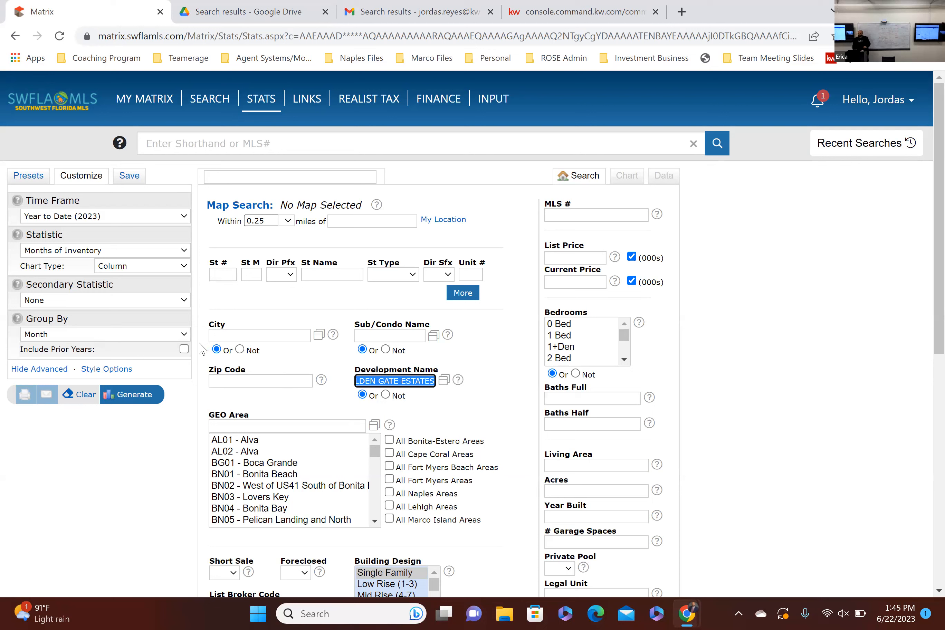
scroll(326, 423, down, 3)
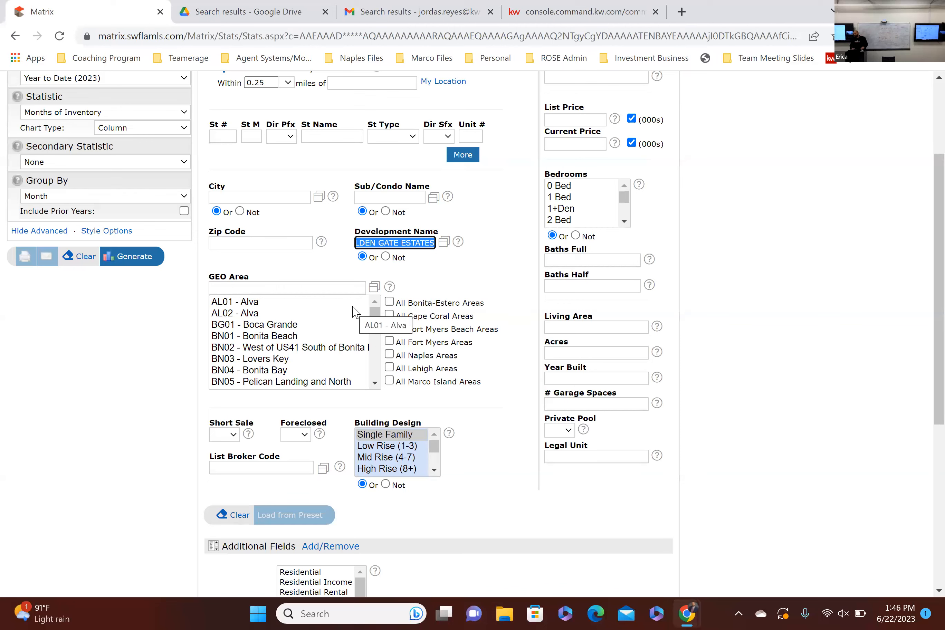
click(144, 257)
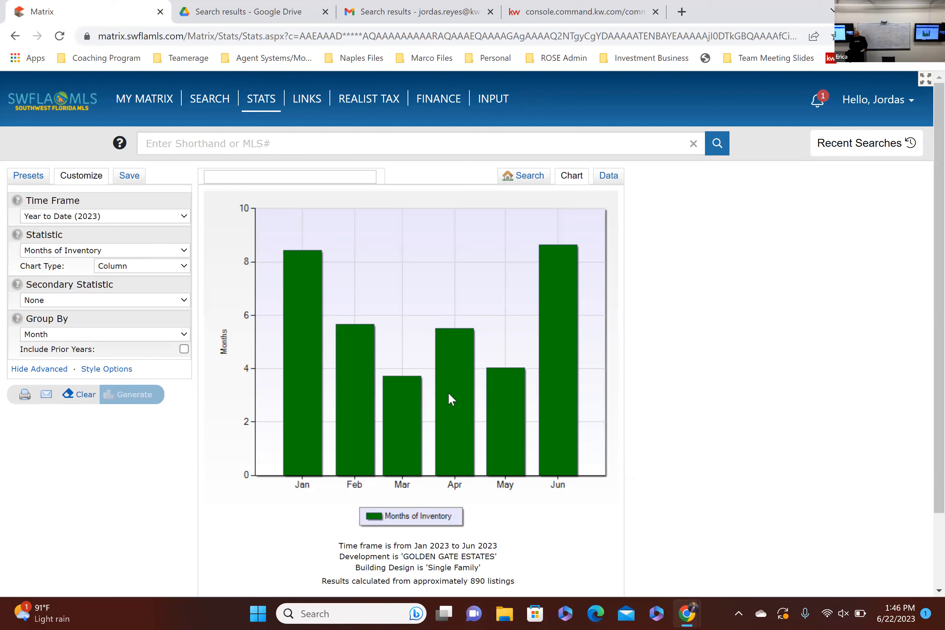
mouse_move(449, 393)
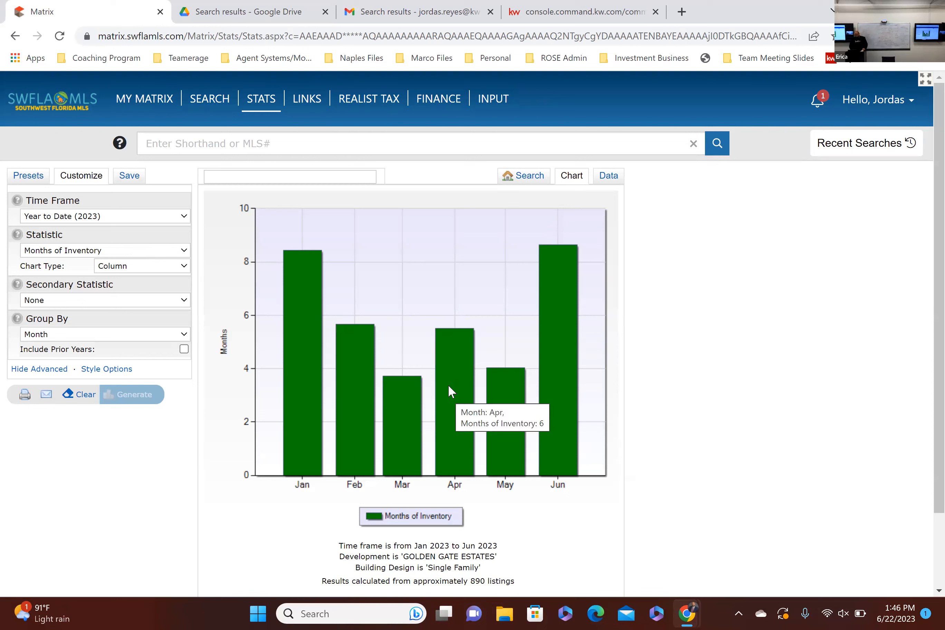
mouse_move(408, 392)
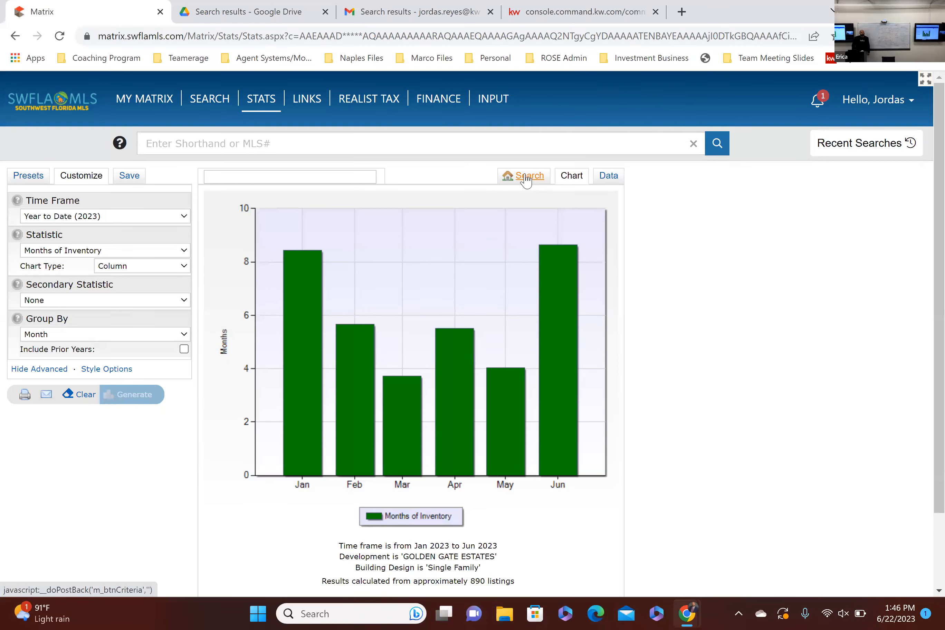
Step: Generate a Golden Gate Estates chart with Active Listings, Number of as statistic and Sales, Number of as secondary statistic
click(127, 252)
click(109, 284)
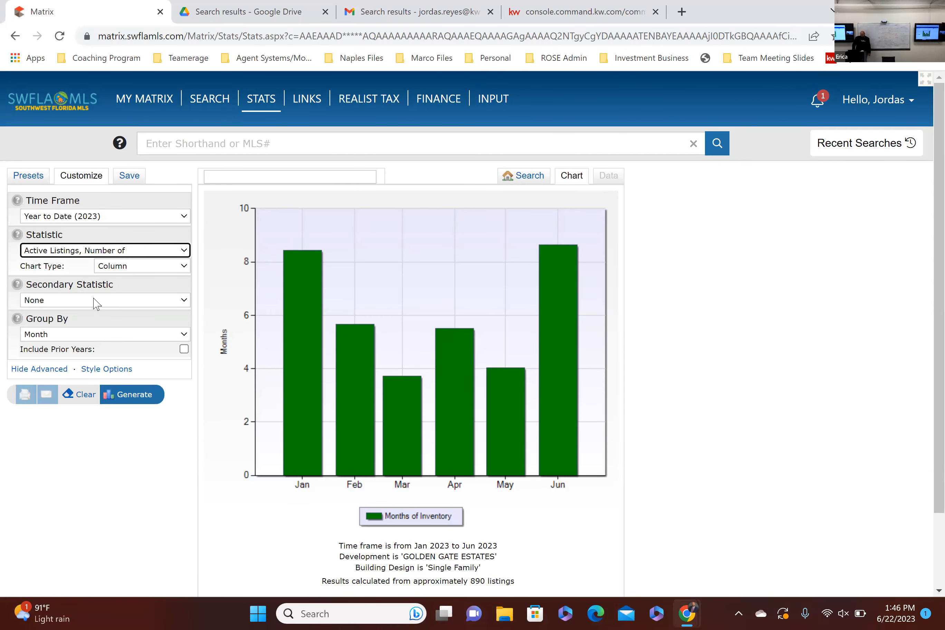
click(97, 303)
scroll(69, 488, down, 1)
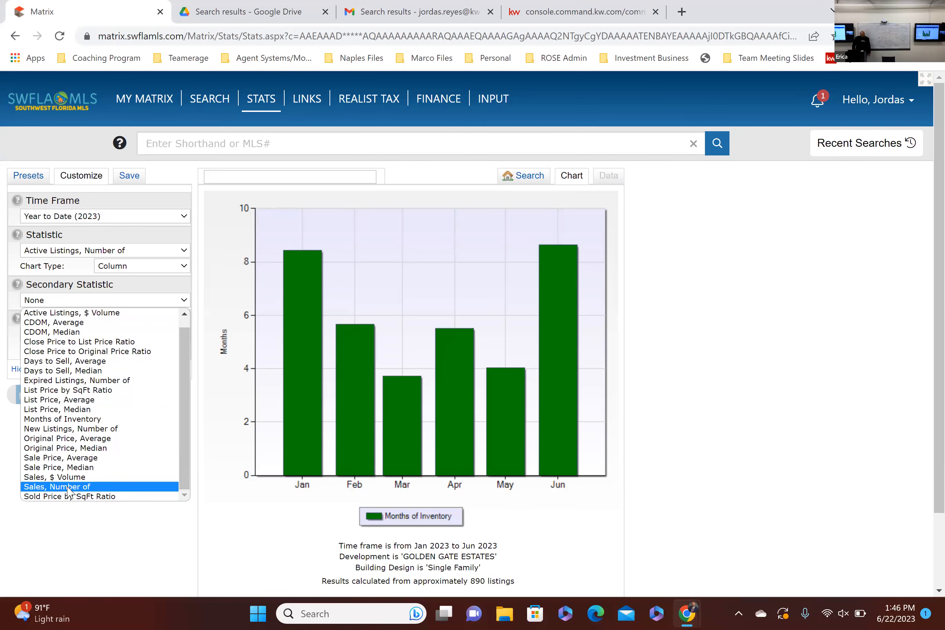
click(69, 490)
click(142, 396)
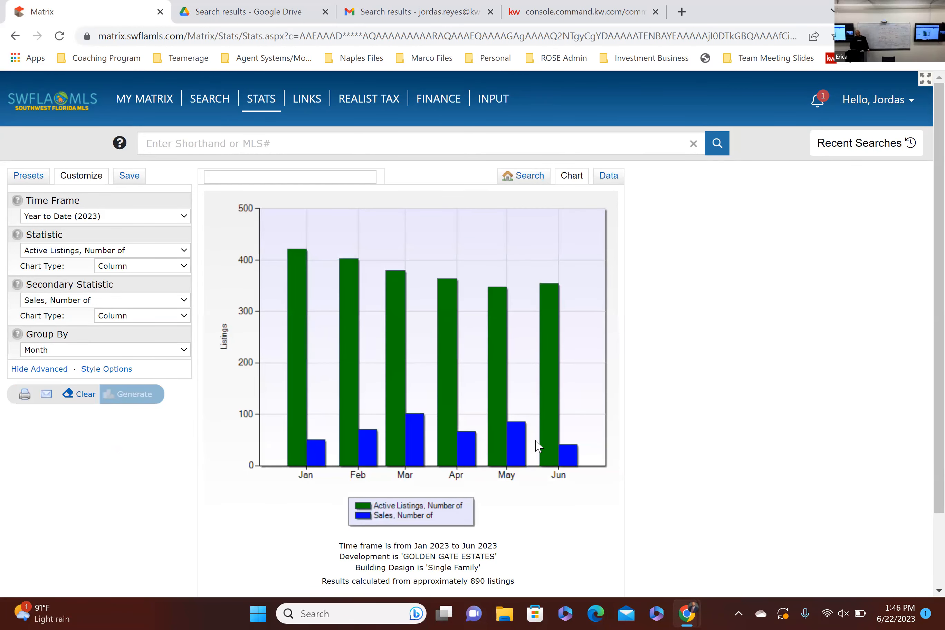
mouse_move(540, 445)
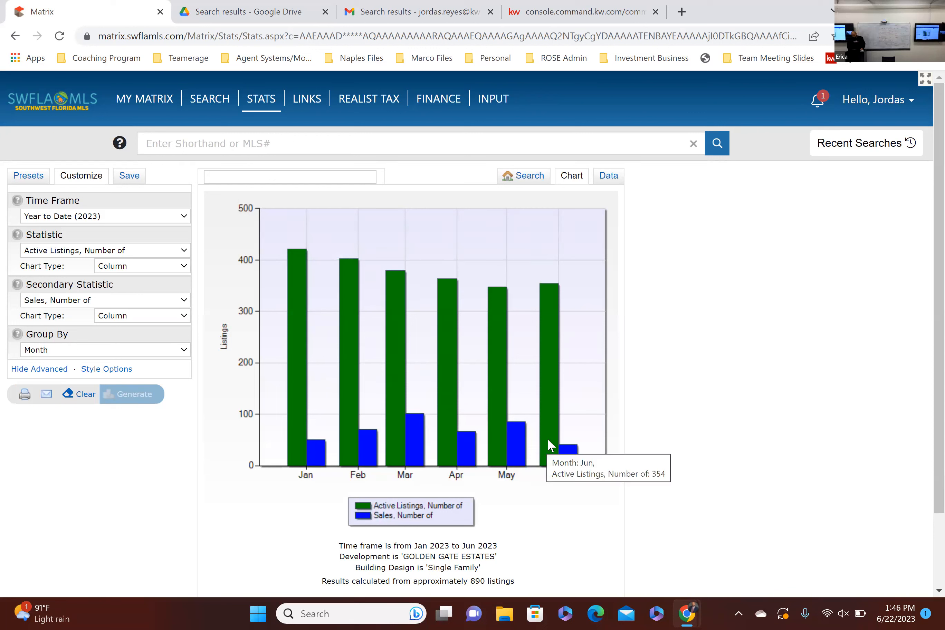